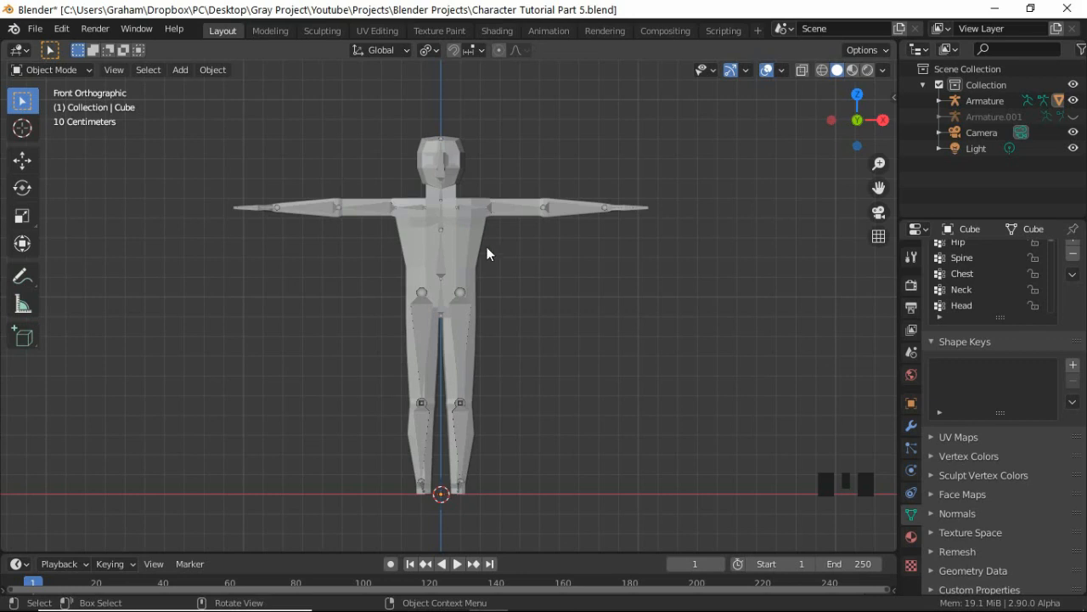
pyautogui.moveTo(521, 231); pyautogui.dragTo(442, 280, button='middle')
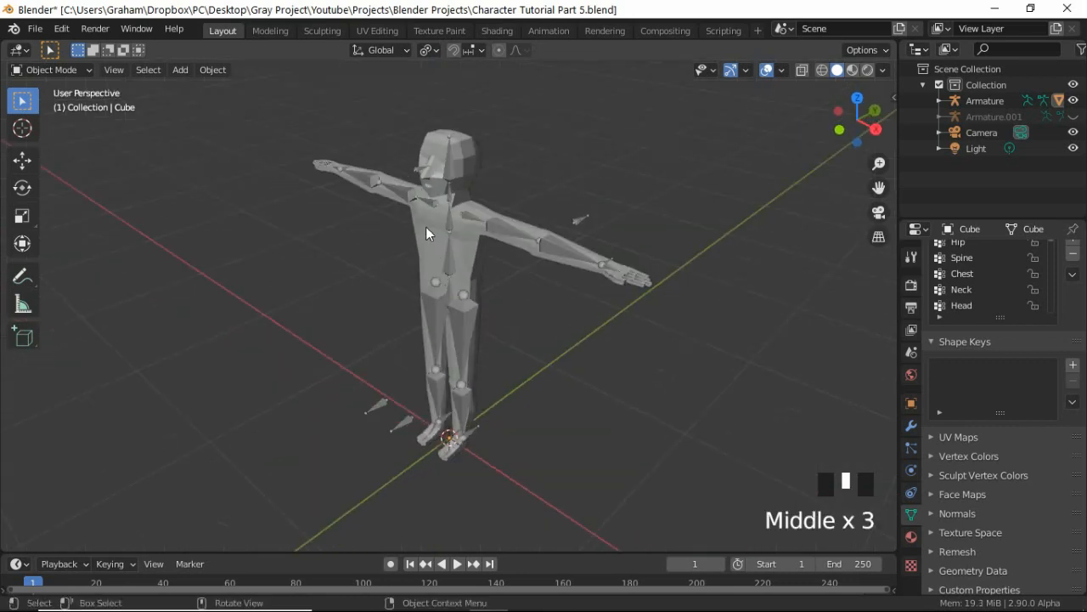
pyautogui.moveTo(425, 226); pyautogui.dragTo(387, 219, button='middle')
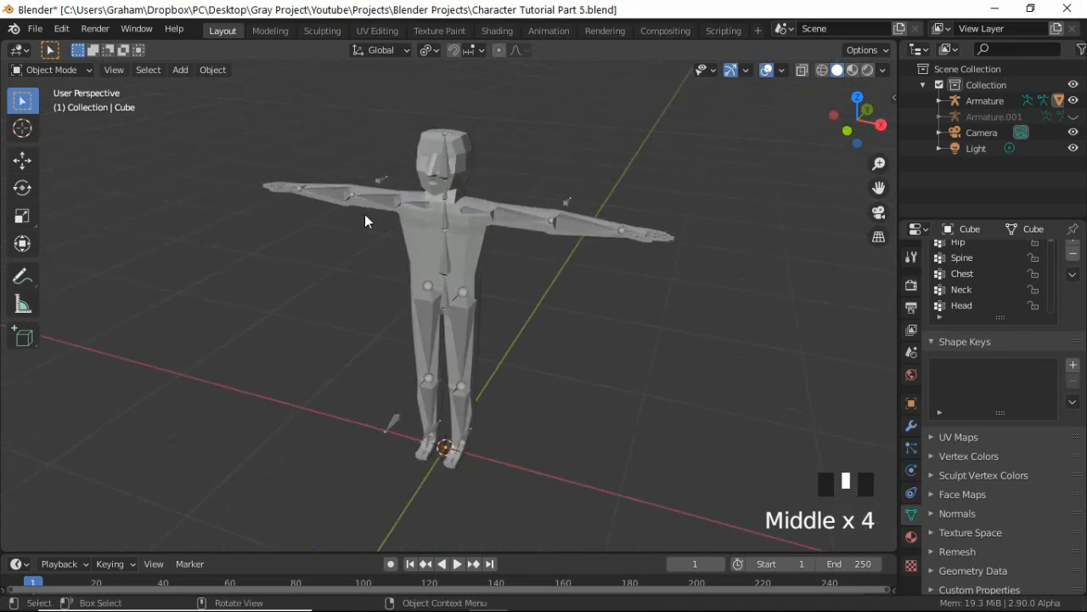
pyautogui.moveTo(352, 225); pyautogui.dragTo(437, 226, button='middle')
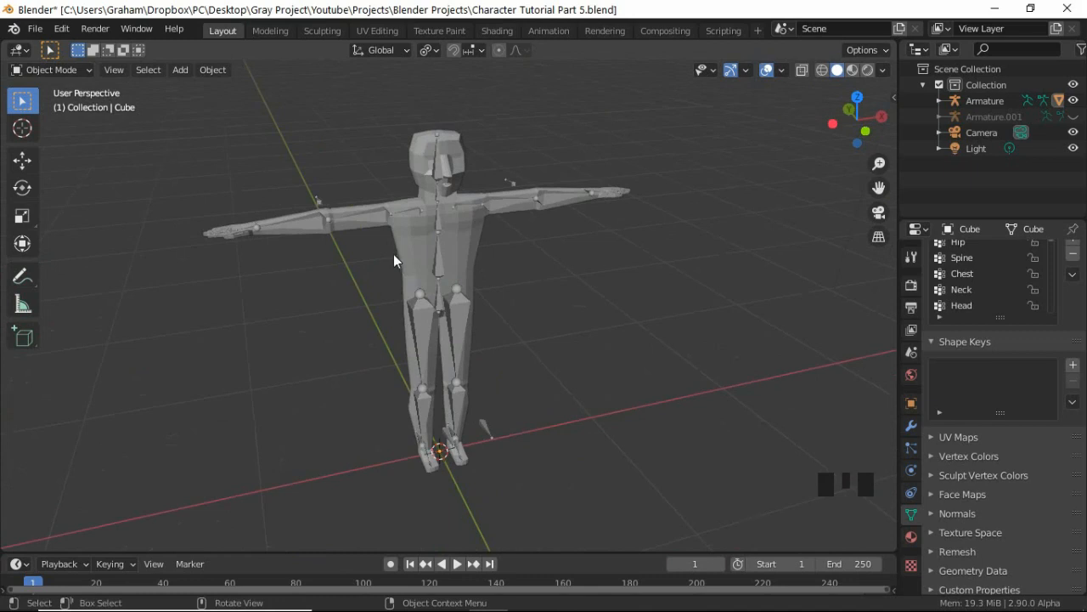
pyautogui.moveTo(513, 266); pyautogui.dragTo(421, 262, button='middle')
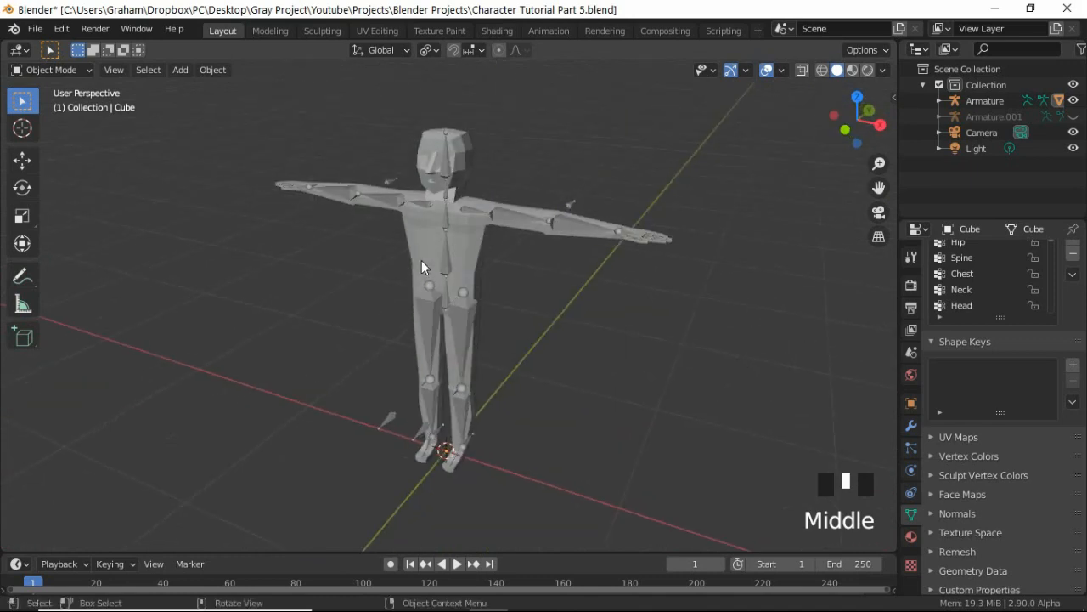
# Step: Hide the character's armature in the viewport, leaving the body mesh displayed
pyautogui.click(476, 246)
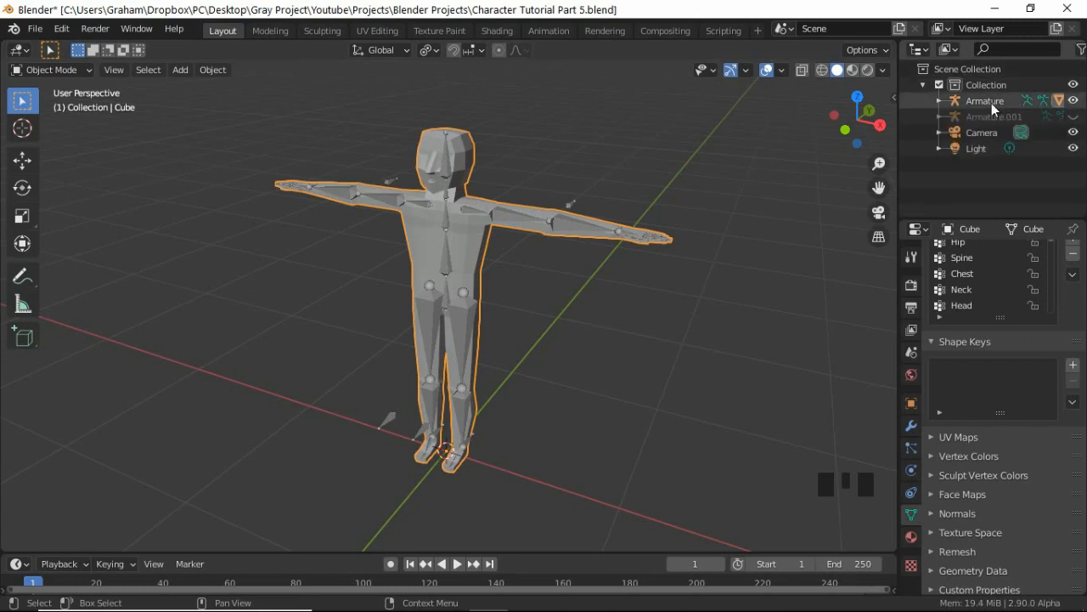
pyautogui.click(1073, 101)
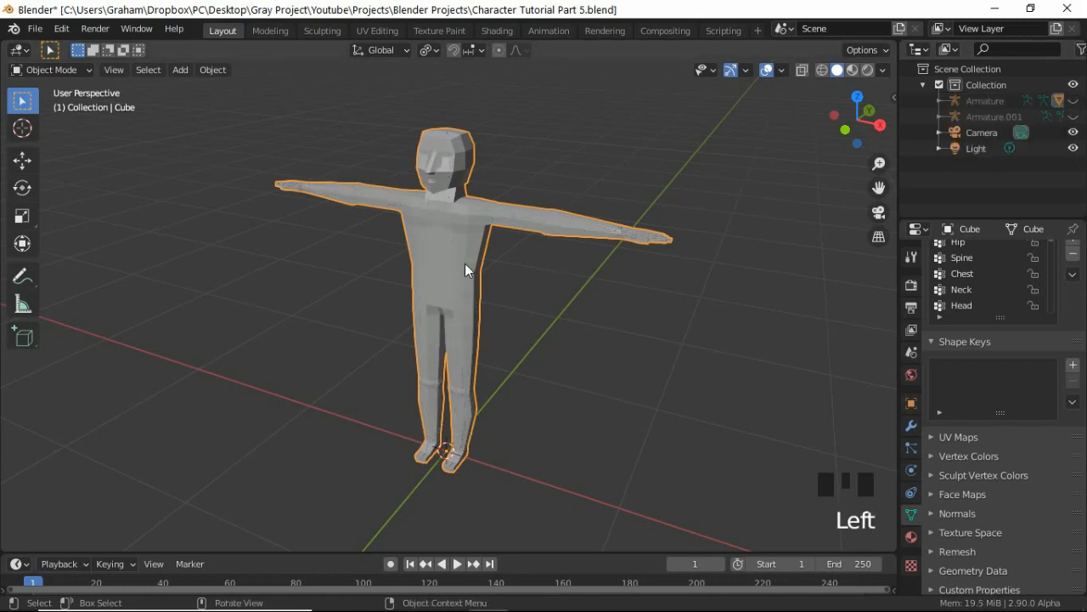
pyautogui.click(1073, 101)
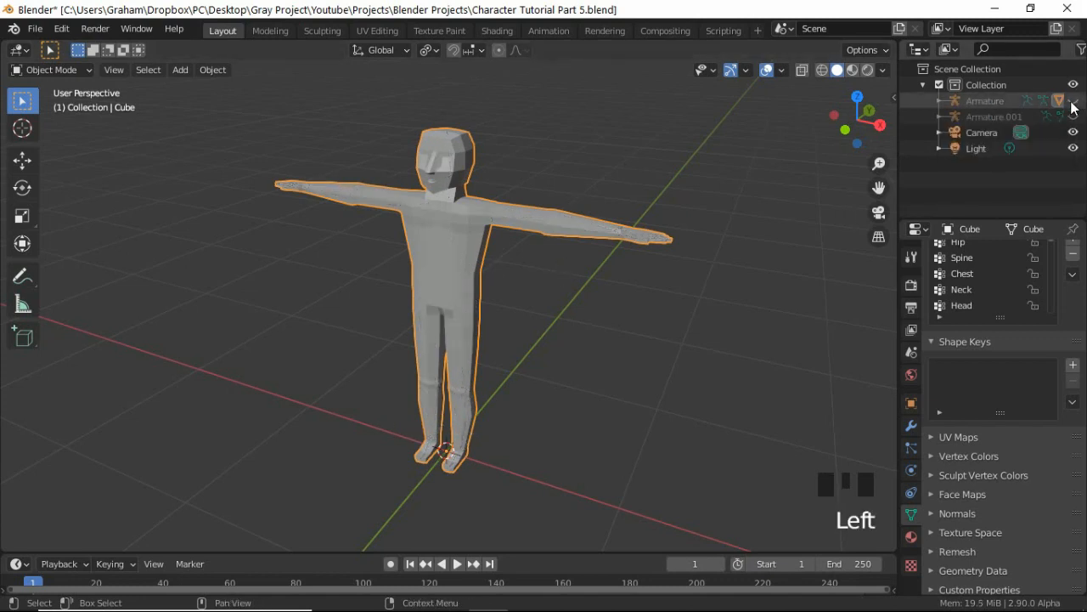
pyautogui.click(451, 214)
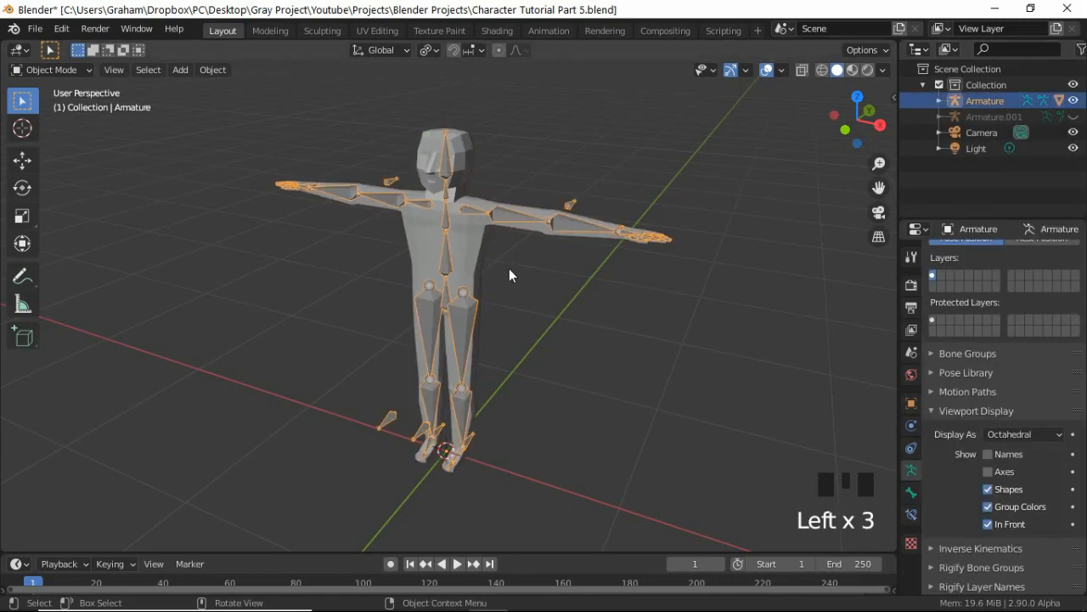
pyautogui.press('h')
pyautogui.moveTo(481, 281); pyautogui.dragTo(459, 265, button='middle')
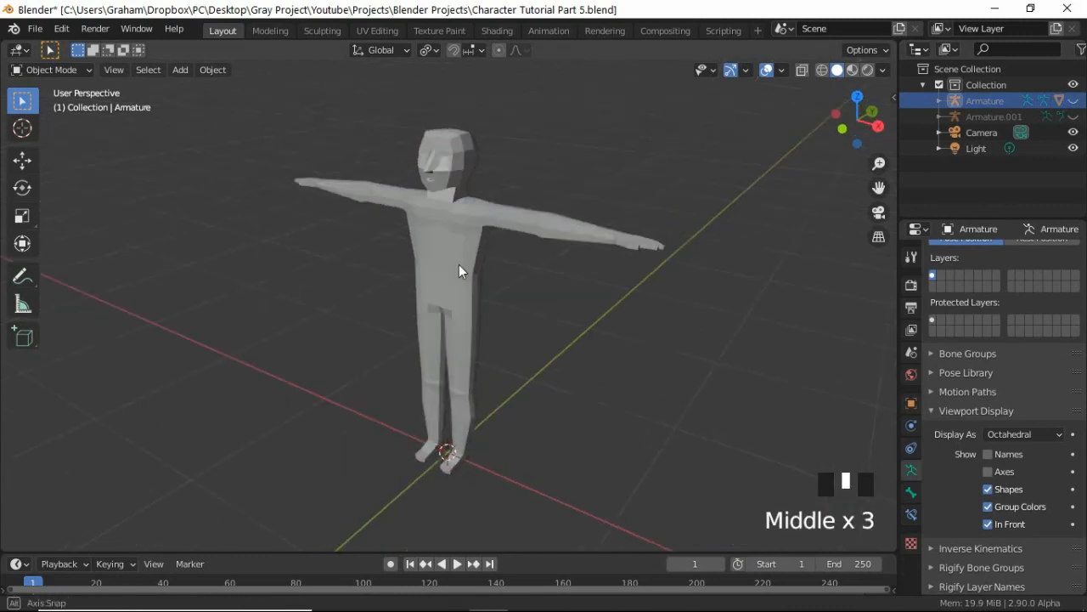
# Step: Open the body mesh in Edit Mode and show its waist area in the front orthographic view
pyautogui.click(463, 262)
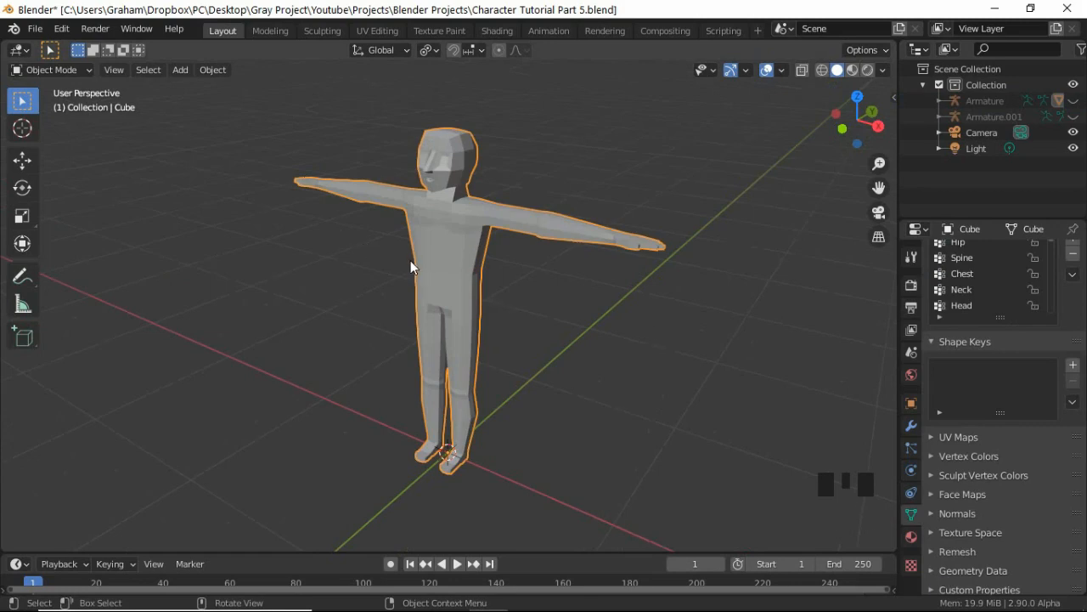
pyautogui.press('Tab')
pyautogui.moveTo(510, 284)
pyautogui.mouseDown(button='middle')
pyautogui.moveTo(366, 247)
pyautogui.moveTo(453, 252)
pyautogui.moveTo(489, 277)
pyautogui.mouseUp(button='middle')
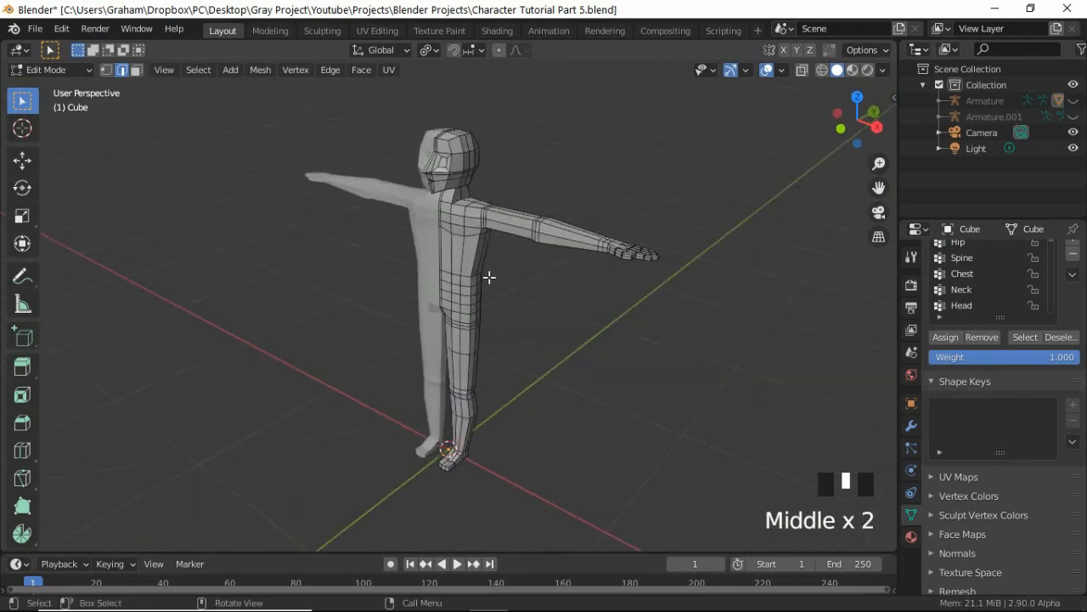
pyautogui.press('KP_1')
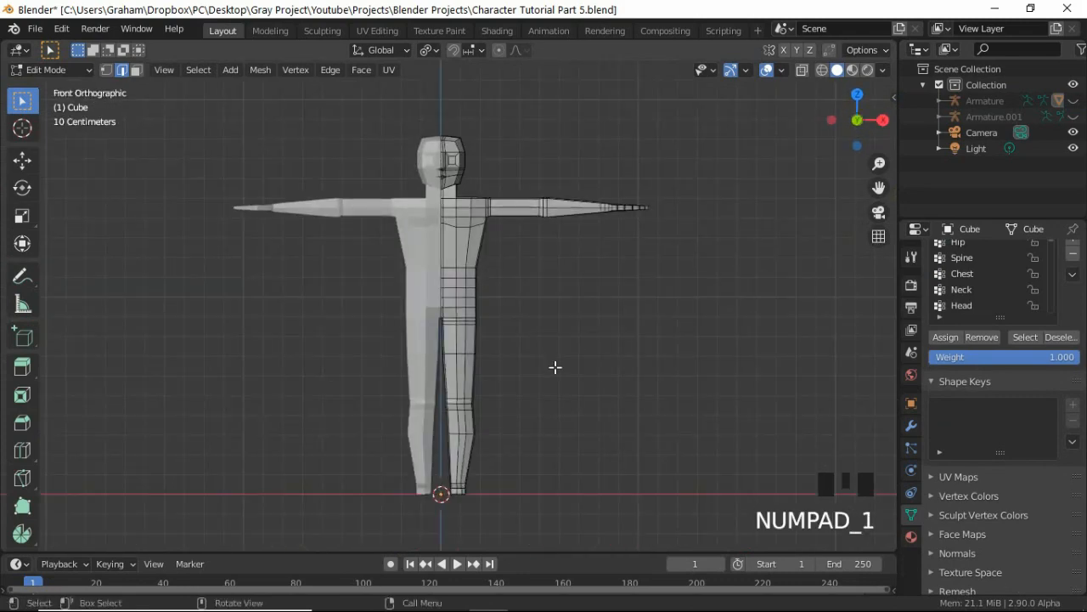
pyautogui.scroll(4, 539, 371)
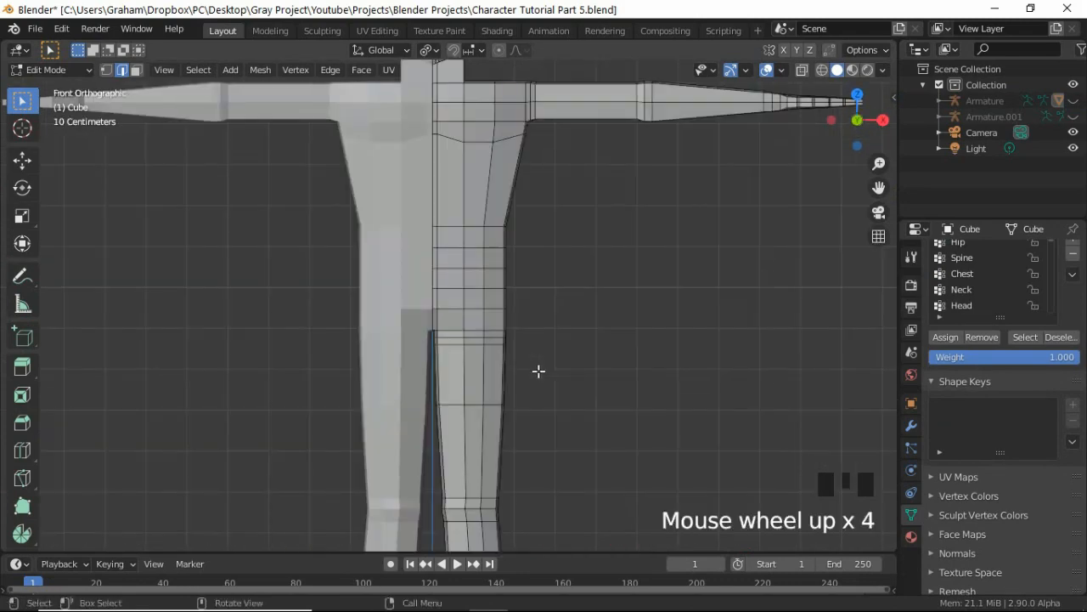
pyautogui.keyDown('shift'); pyautogui.moveTo(556, 301); pyautogui.dragTo(539, 338, button='middle'); pyautogui.keyUp('shift')
pyautogui.scroll(1, 540, 338)
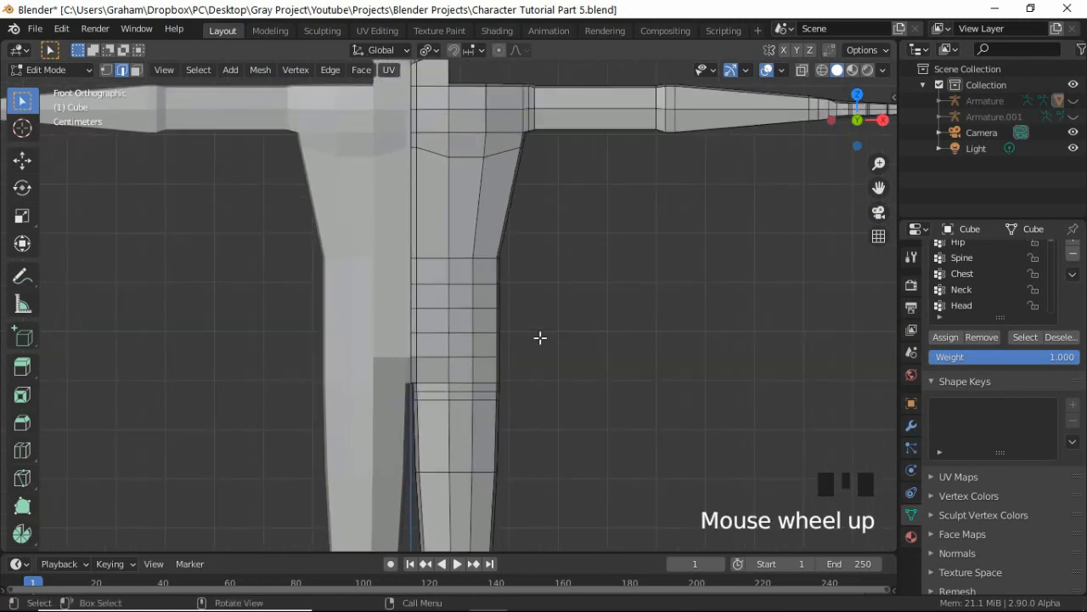
# Step: With X-ray on and face selection active, select the complete loop of faces around the waist, second row below the chest taper
pyautogui.press('3')
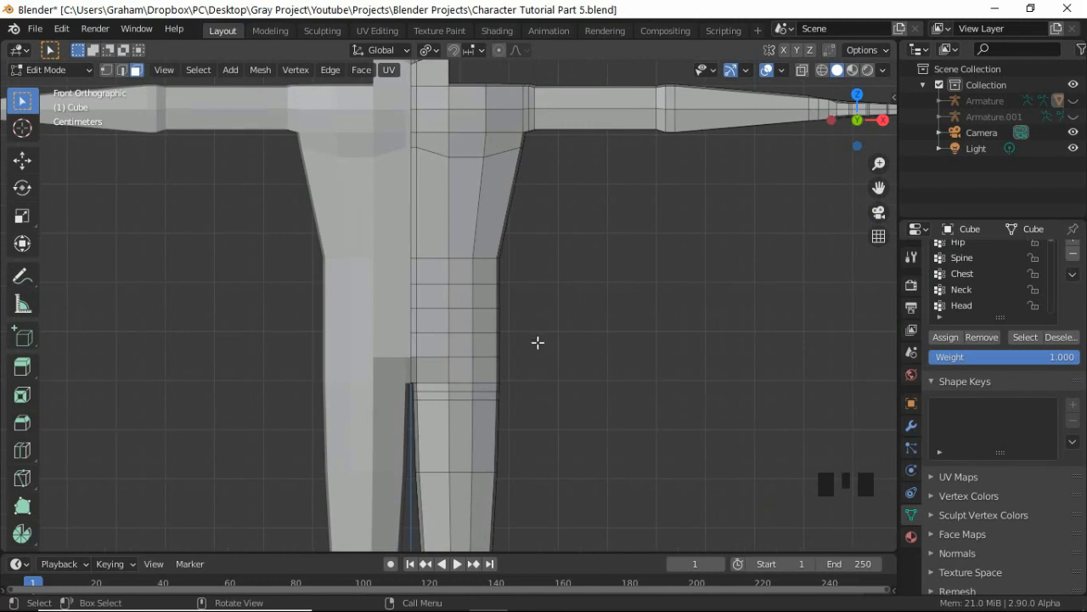
pyautogui.hotkey('alt', 'z')
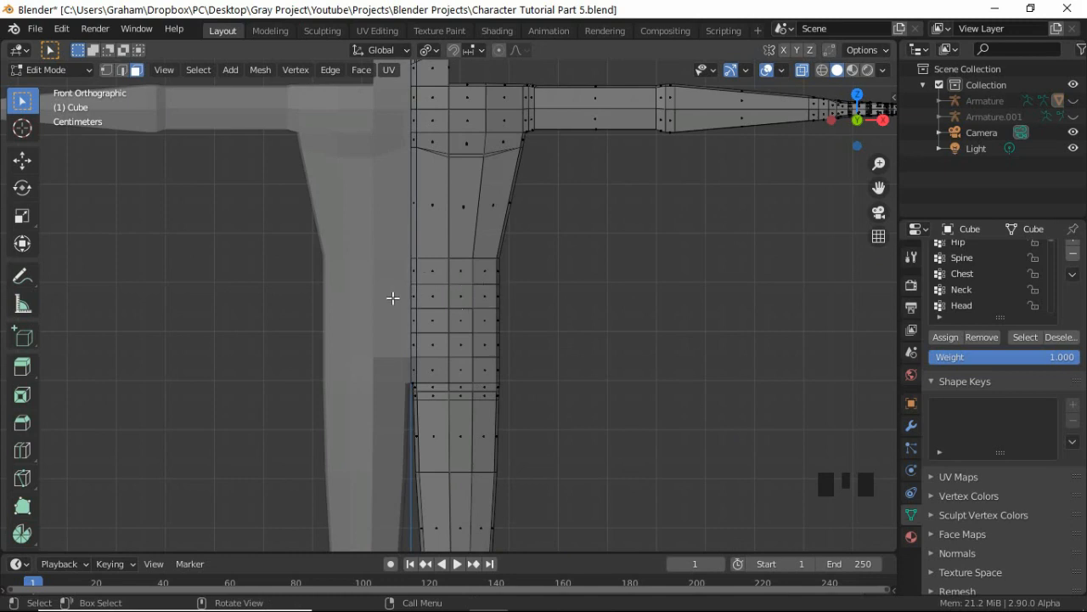
pyautogui.press('alt')
pyautogui.keyDown('alt'); pyautogui.click(497, 296); pyautogui.keyUp('alt')
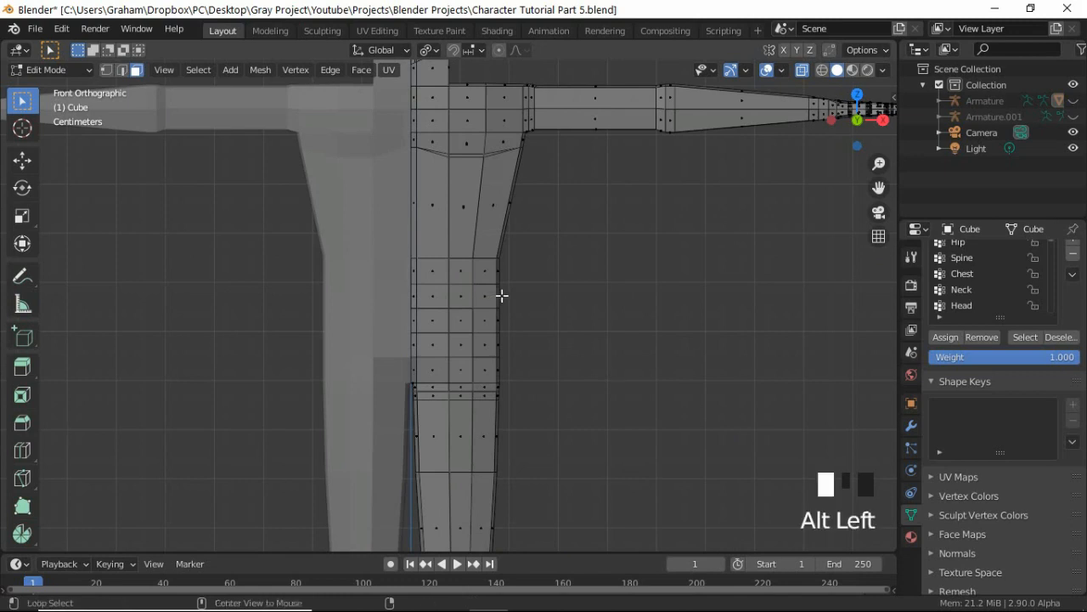
pyautogui.scroll(1, 548, 303)
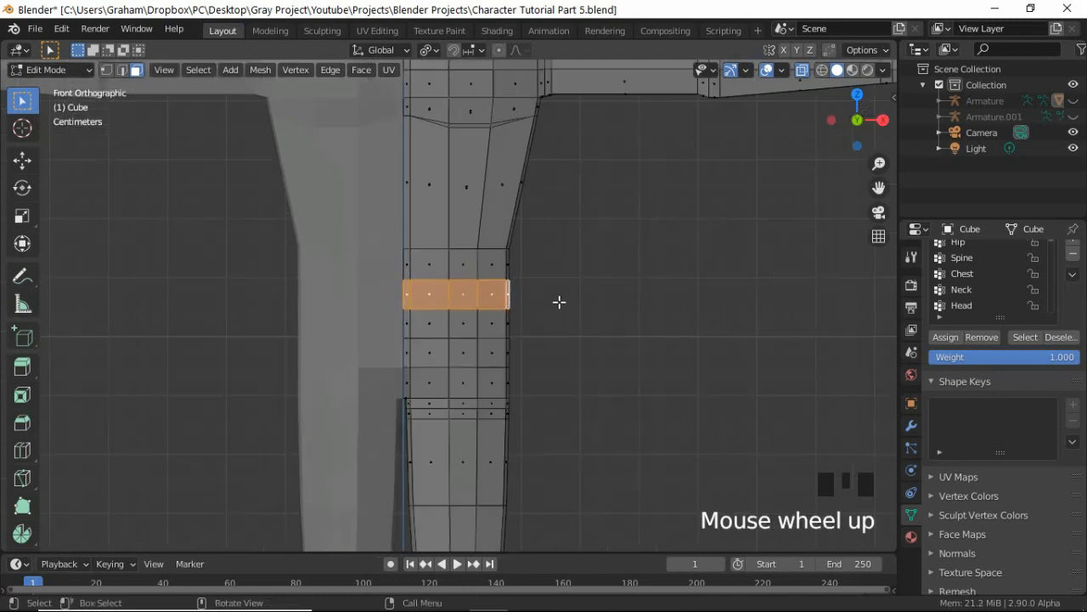
pyautogui.moveTo(559, 302); pyautogui.dragTo(517, 308, button='middle')
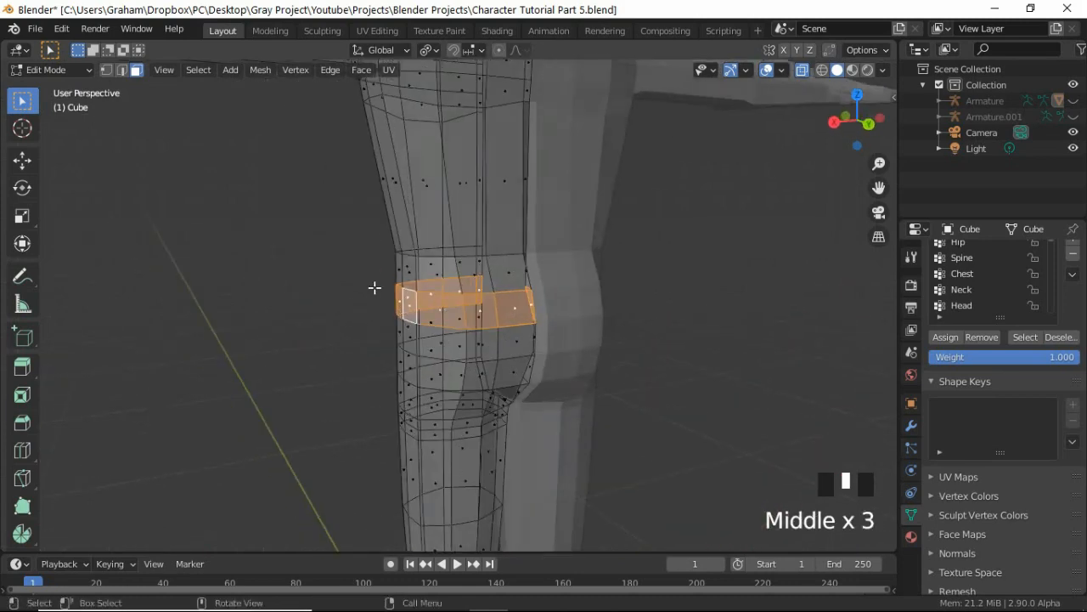
pyautogui.moveTo(374, 288); pyautogui.dragTo(468, 289, button='middle')
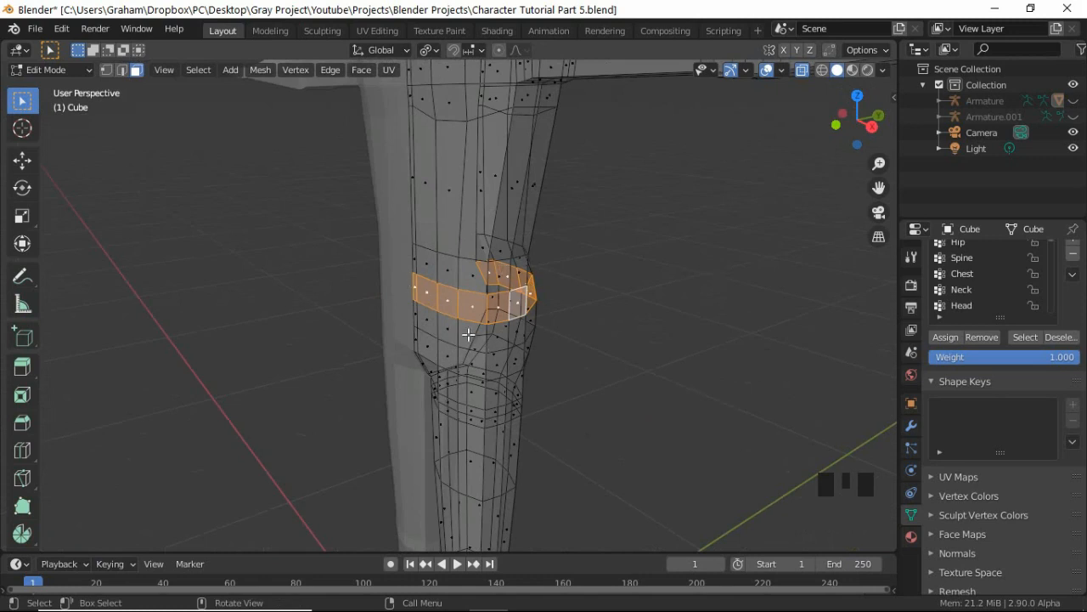
pyautogui.moveTo(465, 334); pyautogui.dragTo(472, 335, button='middle')
pyautogui.keyDown('alt'); pyautogui.click(506, 289); pyautogui.keyUp('alt')
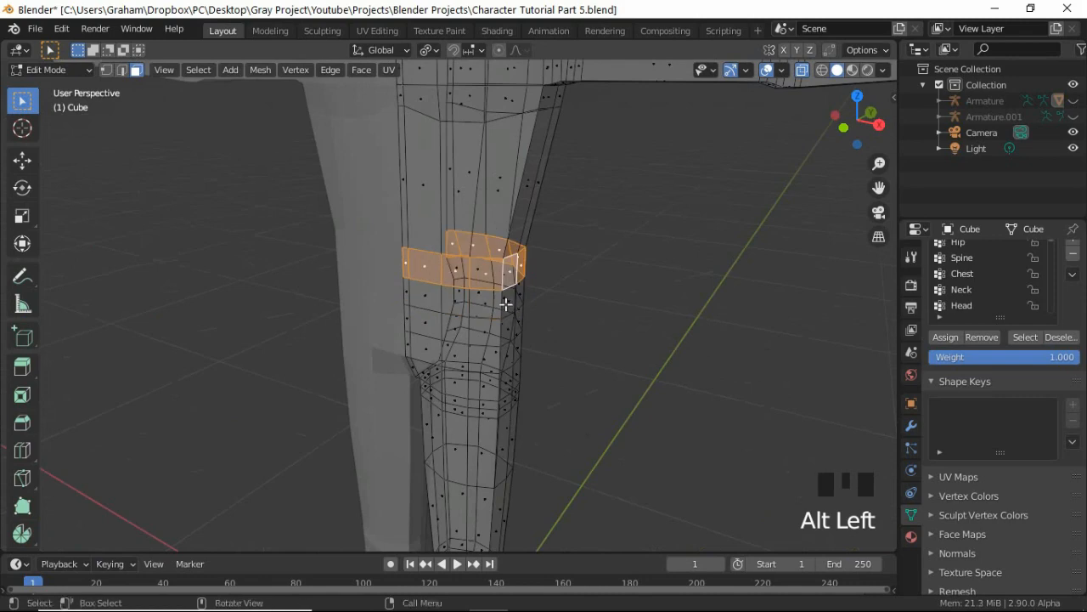
pyautogui.keyDown('alt'); pyautogui.click(503, 301); pyautogui.keyUp('alt')
pyautogui.moveTo(500, 320); pyautogui.dragTo(567, 335, button='middle')
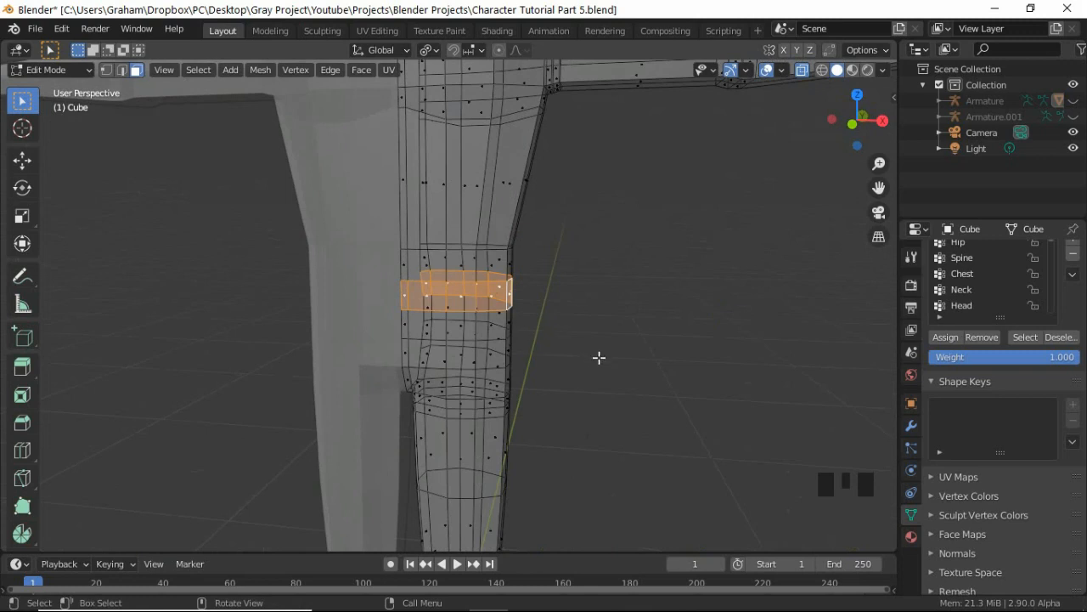
# Step: Extrude the waist face loop in place, scale it to about 1.04 with Z locked to form a belt, and turn off X-ray
pyautogui.press('e')
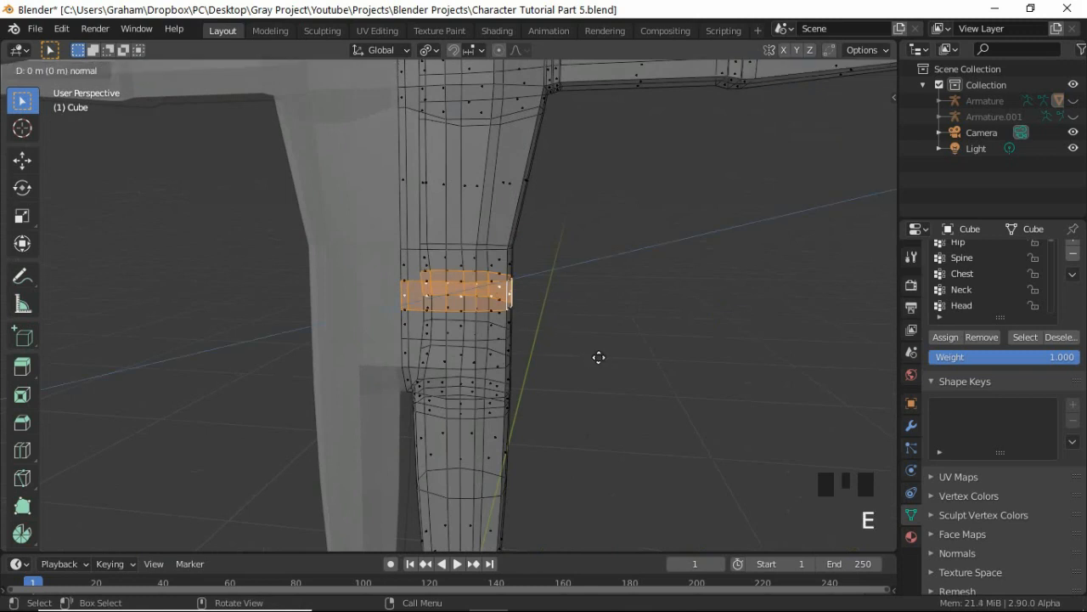
pyautogui.rightClick(599, 358)
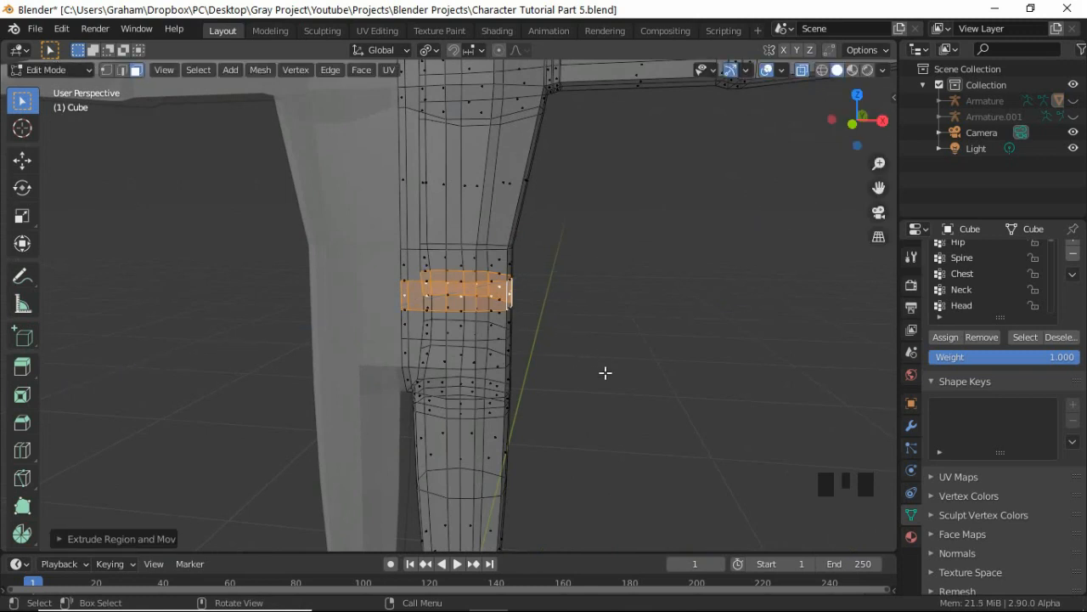
pyautogui.press('s')
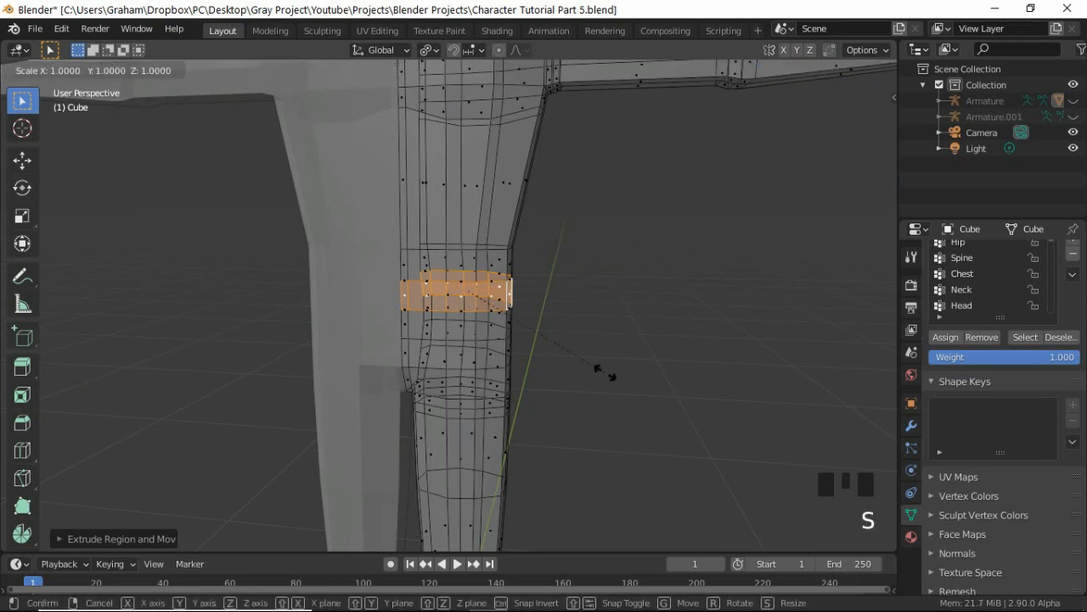
pyautogui.hotkey('shift', 'z')
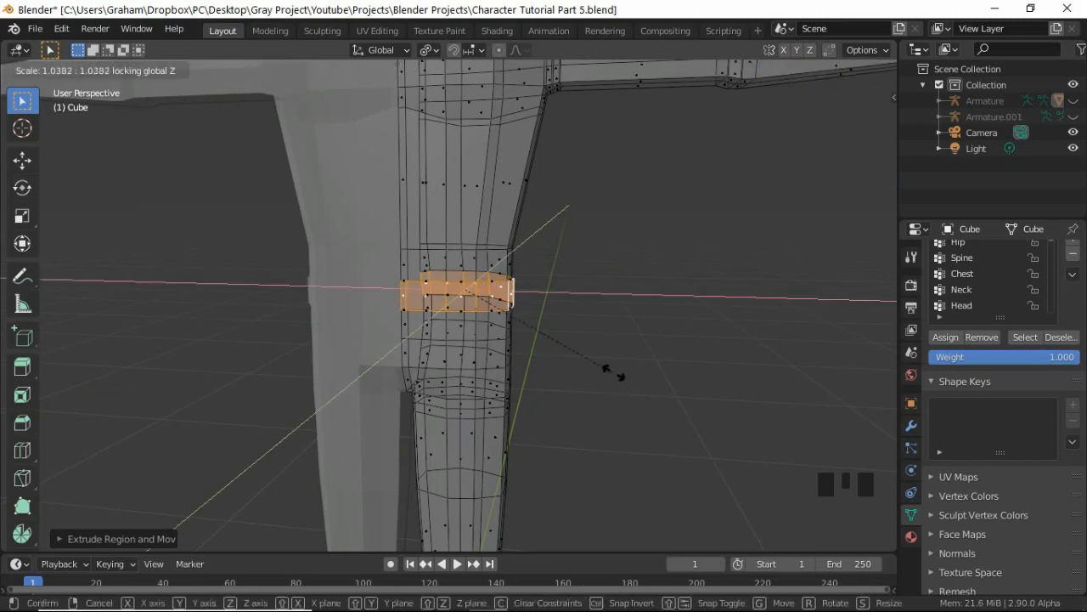
pyautogui.click(616, 371)
pyautogui.moveTo(572, 369); pyautogui.dragTo(697, 325, button='middle')
pyautogui.scroll(3, 579, 342)
pyautogui.click(657, 357)
pyautogui.hotkey('alt', 'z')
pyautogui.press('KP_1')
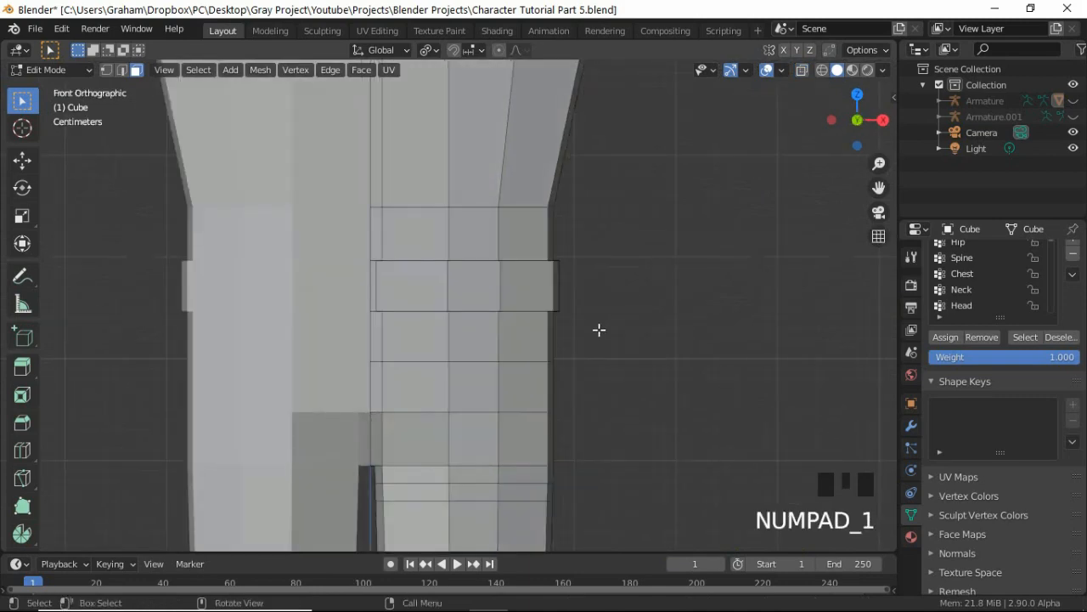
pyautogui.scroll(-2, 596, 322)
# Step: Edge-slide the belt's front vertical edge nearest the centre line outward to widen the centre face for a buckle
pyautogui.moveTo(604, 294); pyautogui.dragTo(375, 303, button='middle')
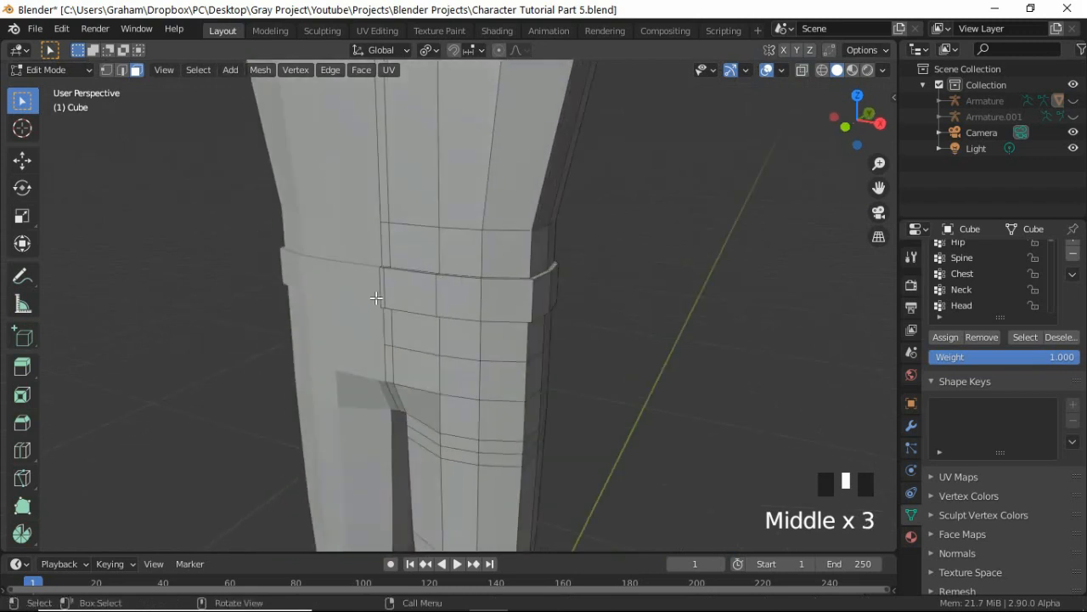
pyautogui.press('2')
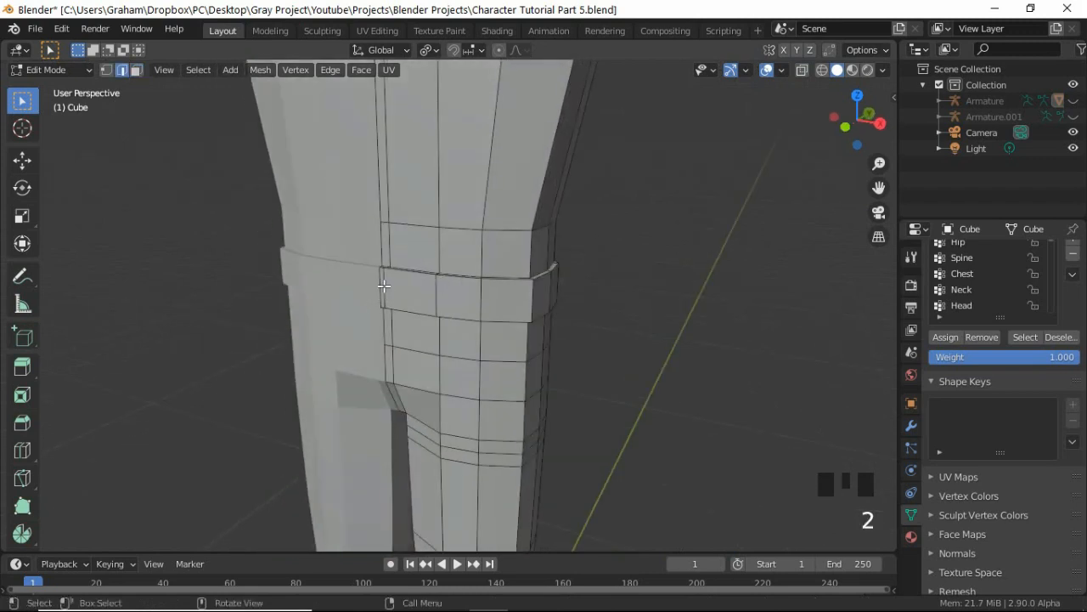
pyautogui.click(383, 287)
pyautogui.press('g')
pyautogui.press('g')
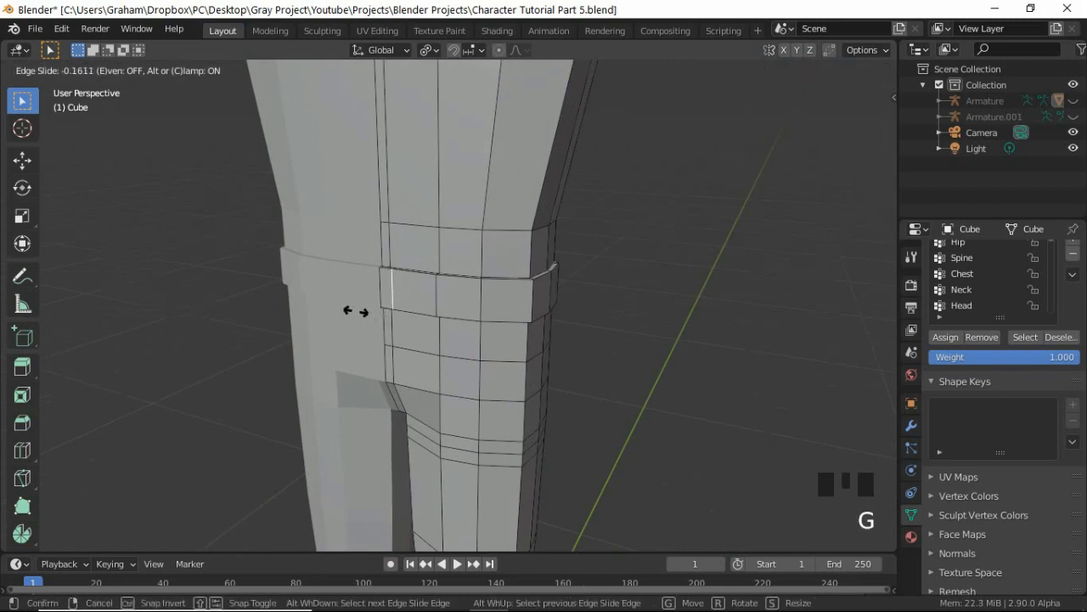
pyautogui.click(375, 314)
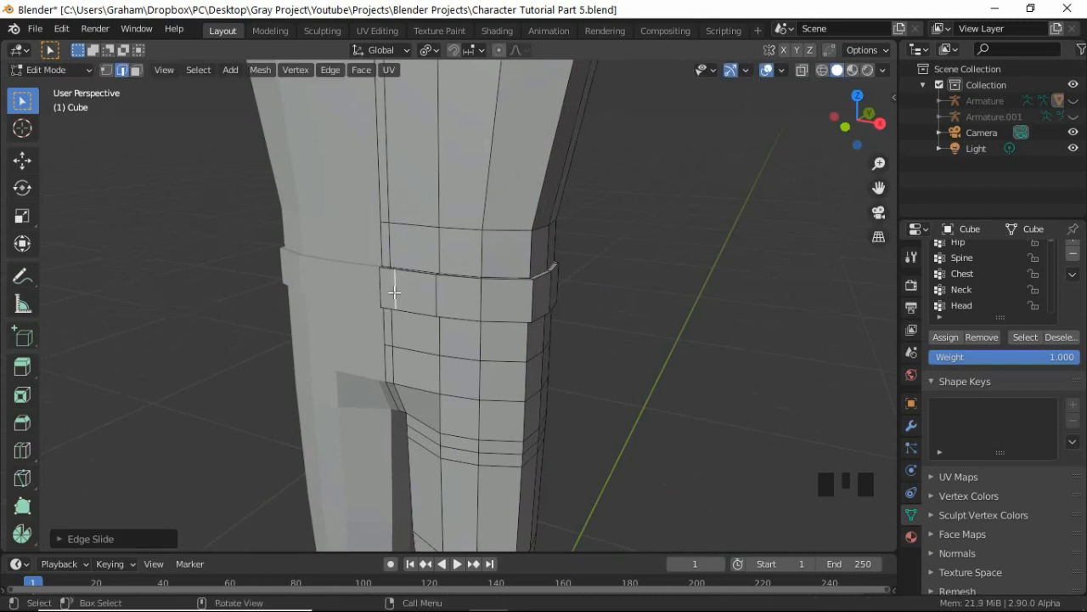
# Step: Extrude the belt's narrow front centre face outward to form the buckle
pyautogui.press('3')
pyautogui.click(384, 292)
pyautogui.moveTo(384, 291); pyautogui.dragTo(375, 316, button='middle')
pyautogui.press('e')
pyautogui.click(403, 323)
# Step: Move the extruded buckle face back along the Y axis toward the belt to make the buckle thinner
pyautogui.scroll(3, 361, 304)
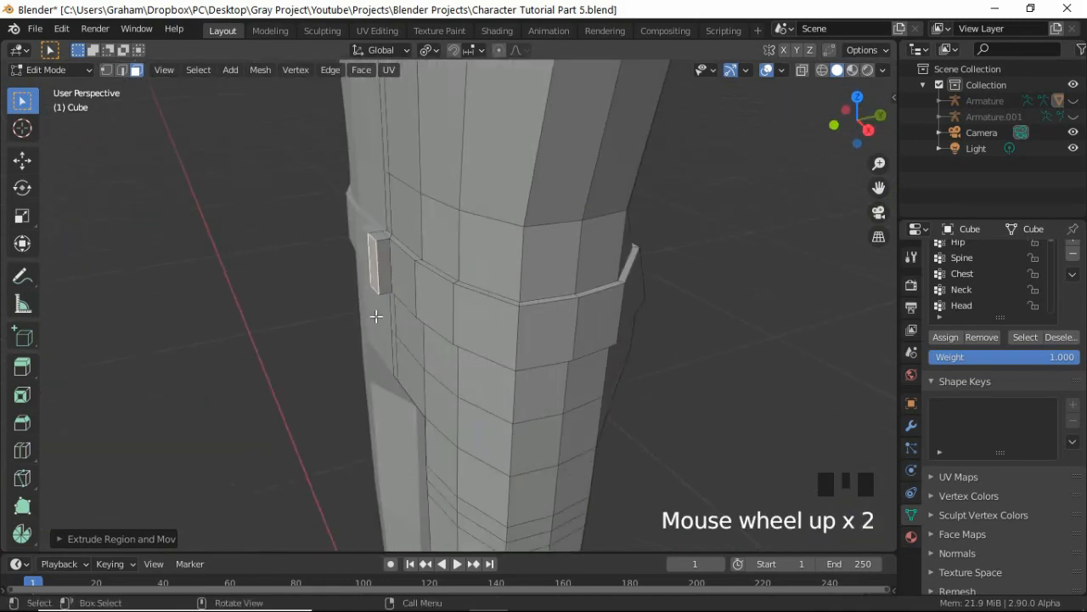
pyautogui.keyDown('shift'); pyautogui.moveTo(345, 272); pyautogui.dragTo(417, 328, button='middle'); pyautogui.keyUp('shift')
pyautogui.press('g')
pyautogui.press('y')
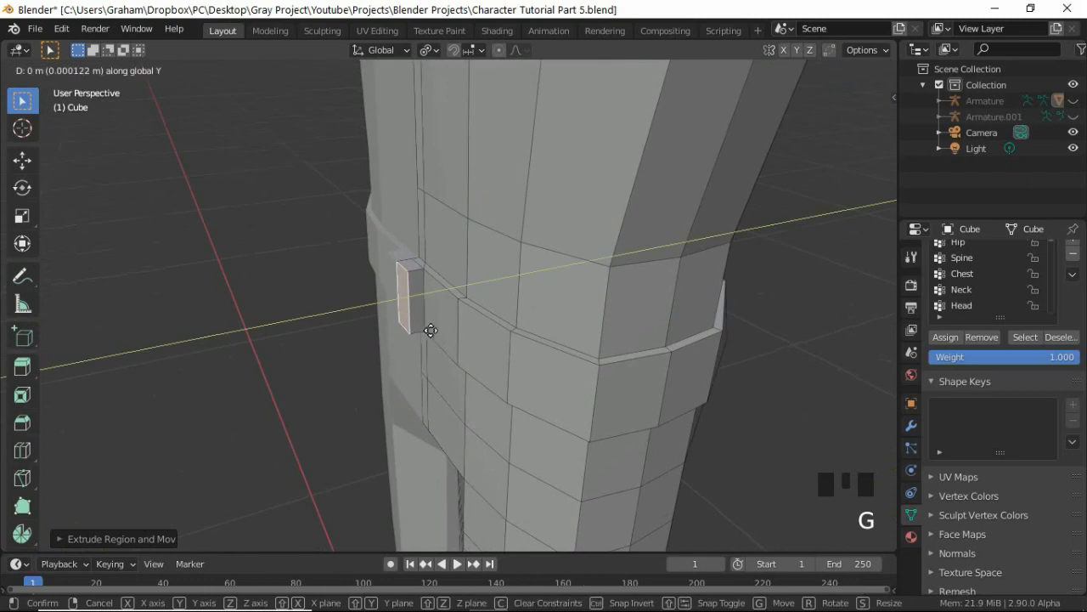
pyautogui.click(495, 312)
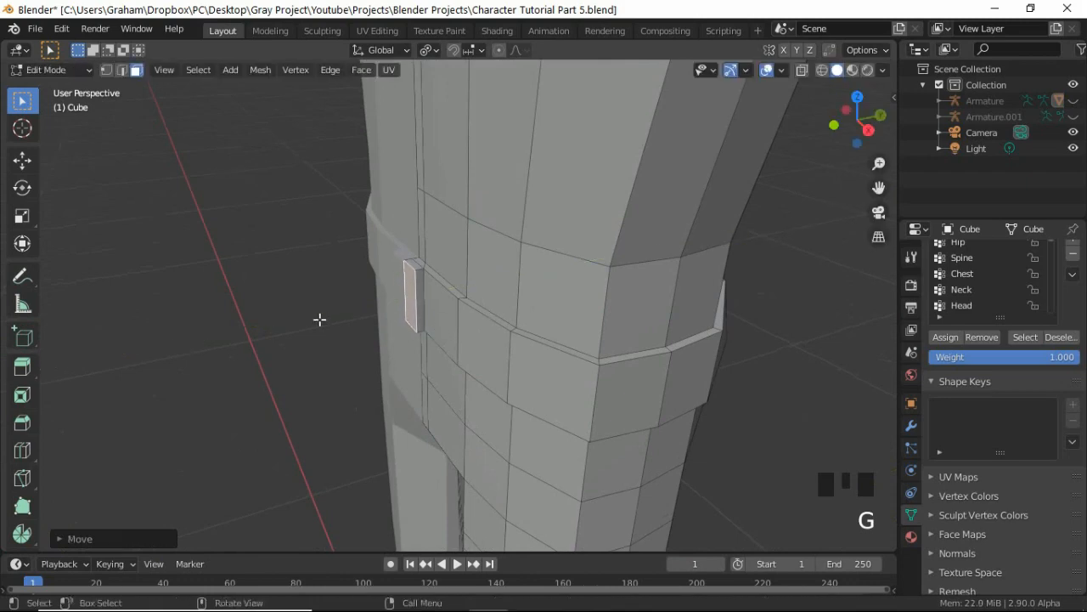
pyautogui.moveTo(317, 318); pyautogui.dragTo(388, 319, button='middle')
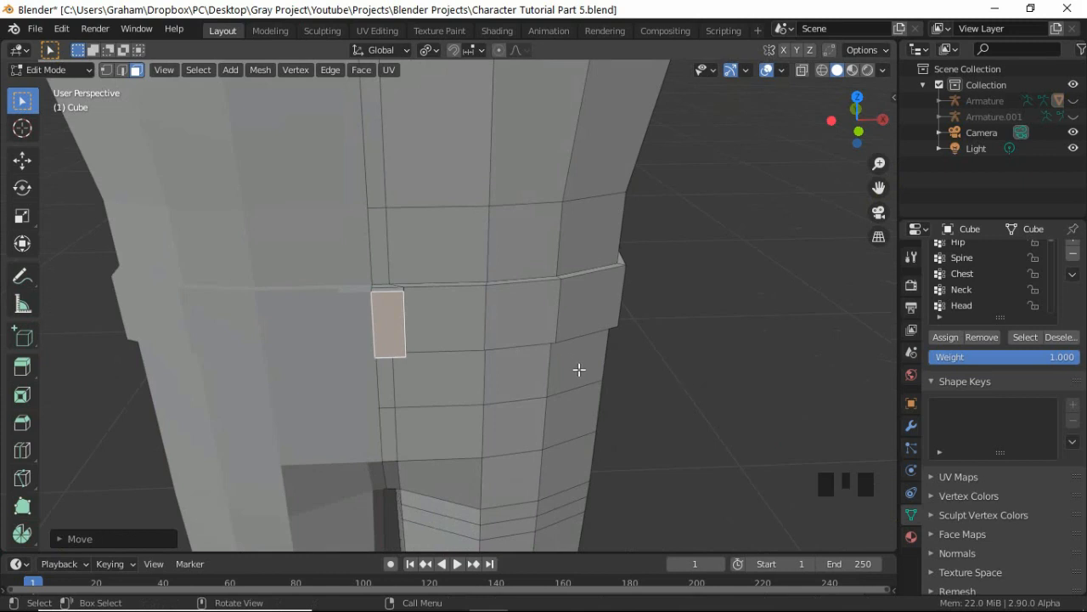
# Step: Extrude the buckle's front face in place and scale the new face to about 0.78 to form a rim
pyautogui.press('e')
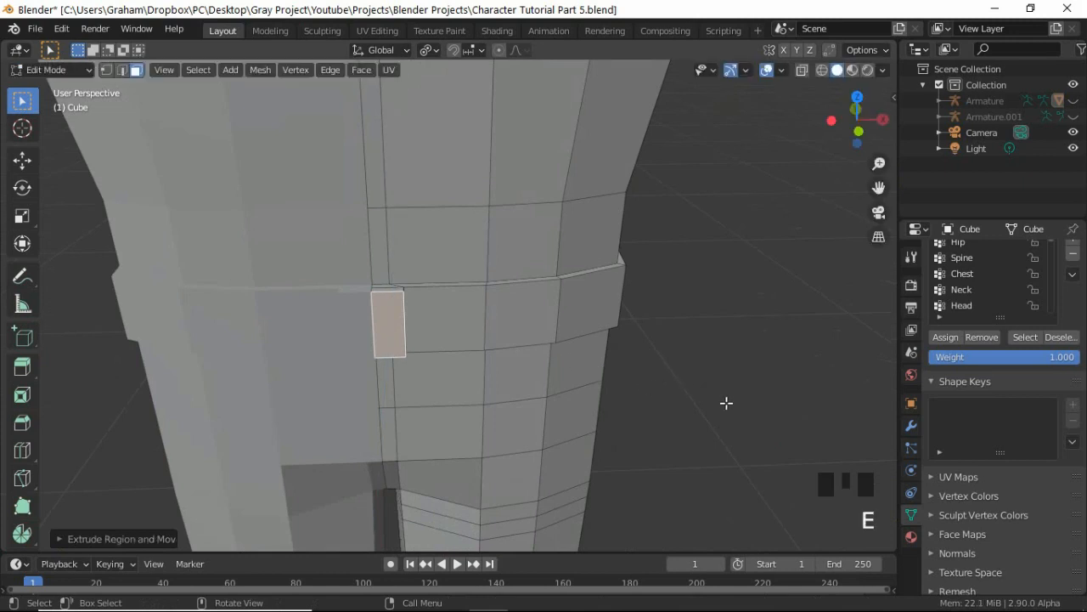
pyautogui.press('s')
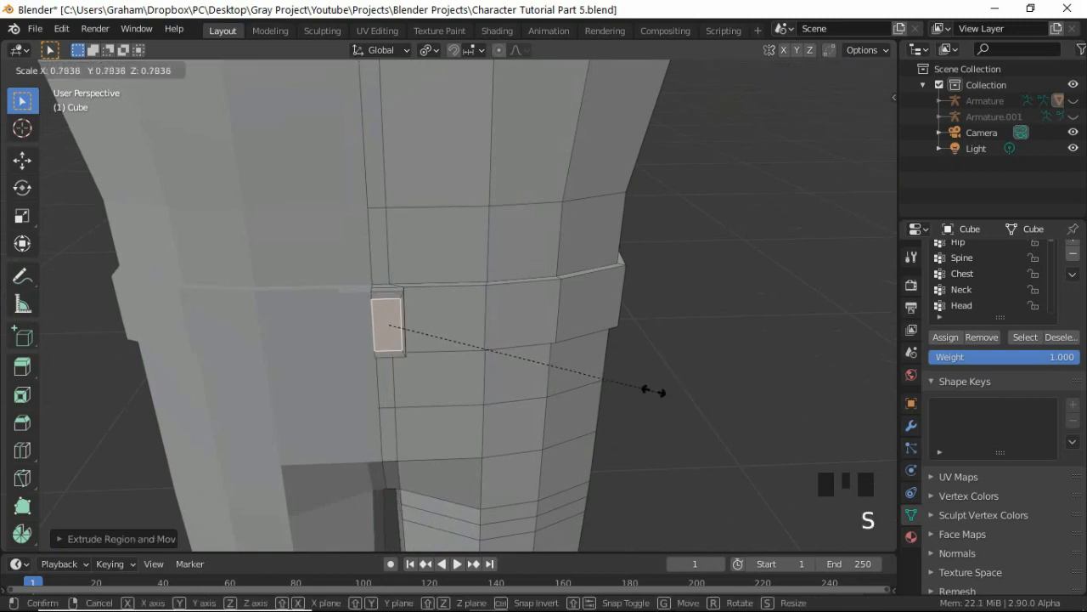
pyautogui.click(646, 386)
# Step: Select the buckle's upper, side and lower rim faces and extrude them outward to raise the buckle frame
pyautogui.click(389, 294)
pyautogui.keyDown('shift'); pyautogui.click(404, 311); pyautogui.keyUp('shift')
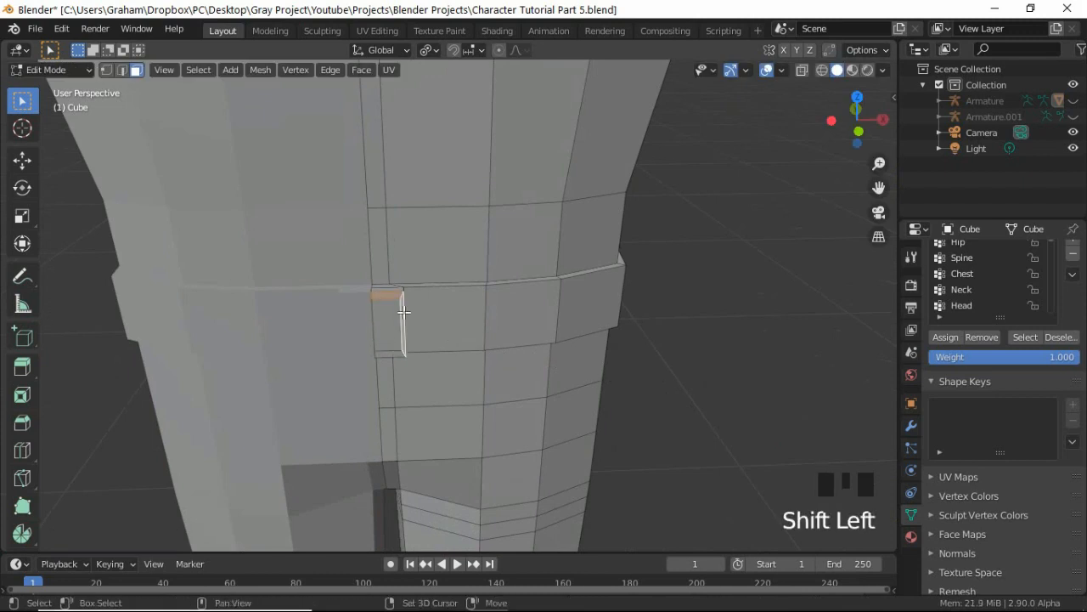
pyautogui.keyDown('shift'); pyautogui.click(389, 357); pyautogui.keyUp('shift')
pyautogui.moveTo(417, 340); pyautogui.dragTo(481, 283, button='middle')
pyautogui.press('e')
pyautogui.click(455, 340)
# Step: Add a centred loop cut around the upper arm, midway between the shoulder and the elbow, in front view
pyautogui.scroll(-3, 501, 216)
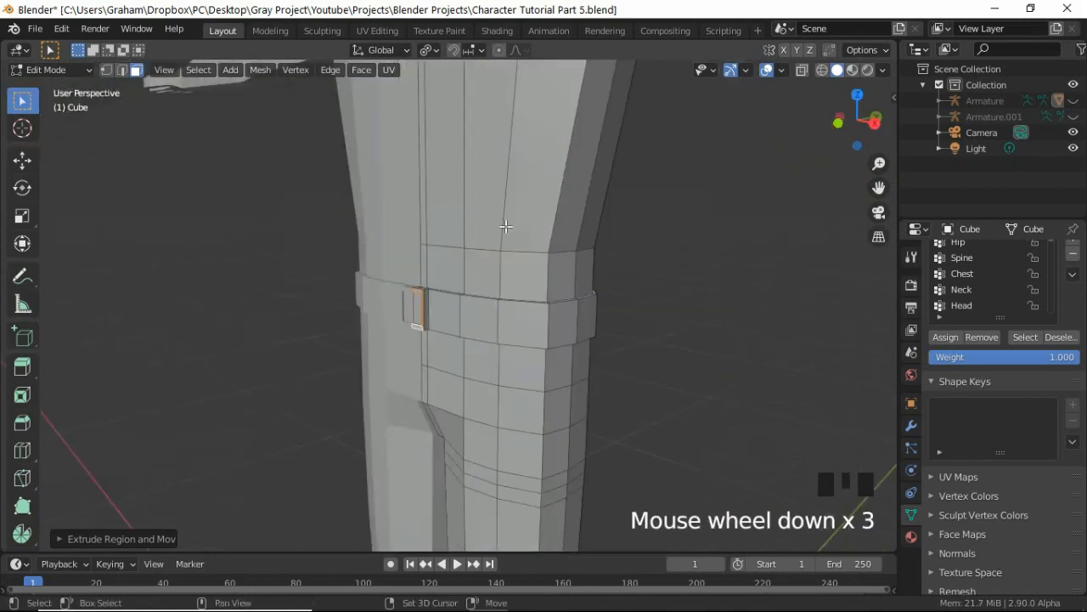
pyautogui.keyDown('shift'); pyautogui.moveTo(501, 217); pyautogui.dragTo(536, 274, button='middle'); pyautogui.keyUp('shift')
pyautogui.scroll(-2, 538, 270)
pyautogui.scroll(-1, 537, 270)
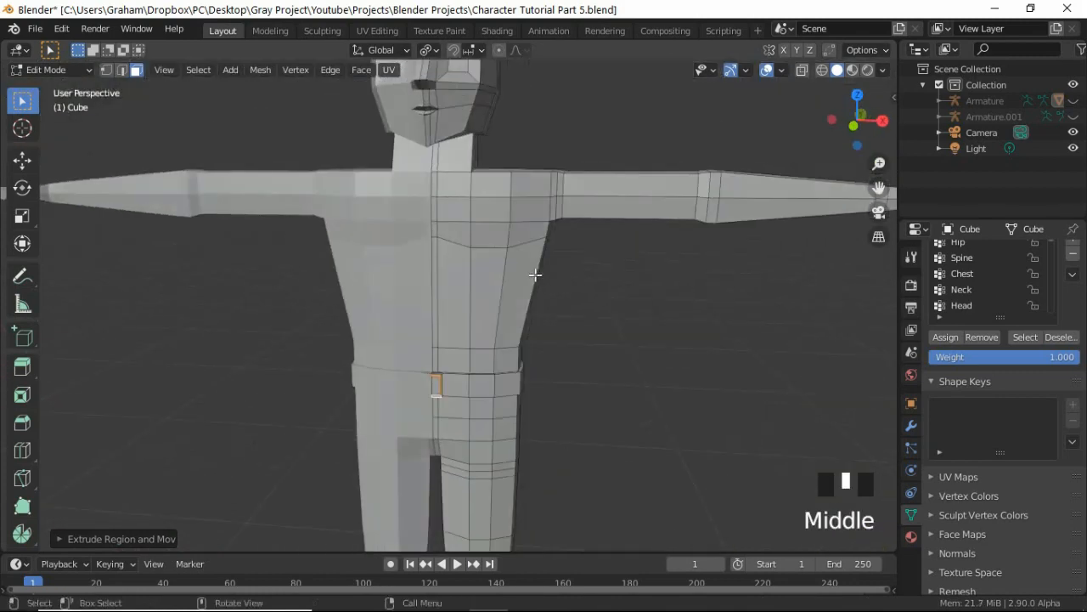
pyautogui.press('KP_1')
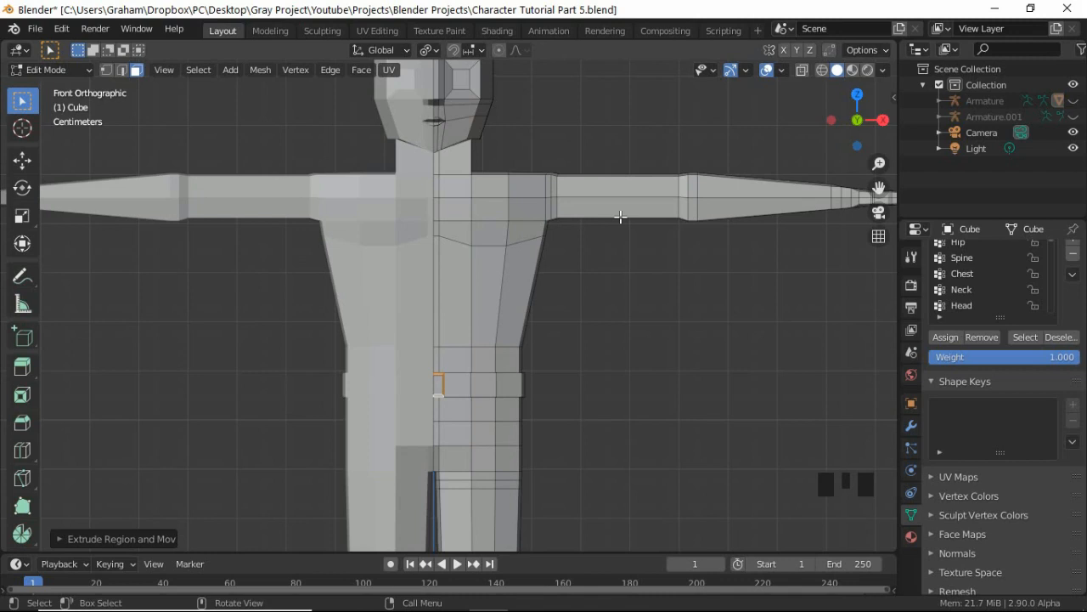
pyautogui.hotkey('ctrl', 'r')
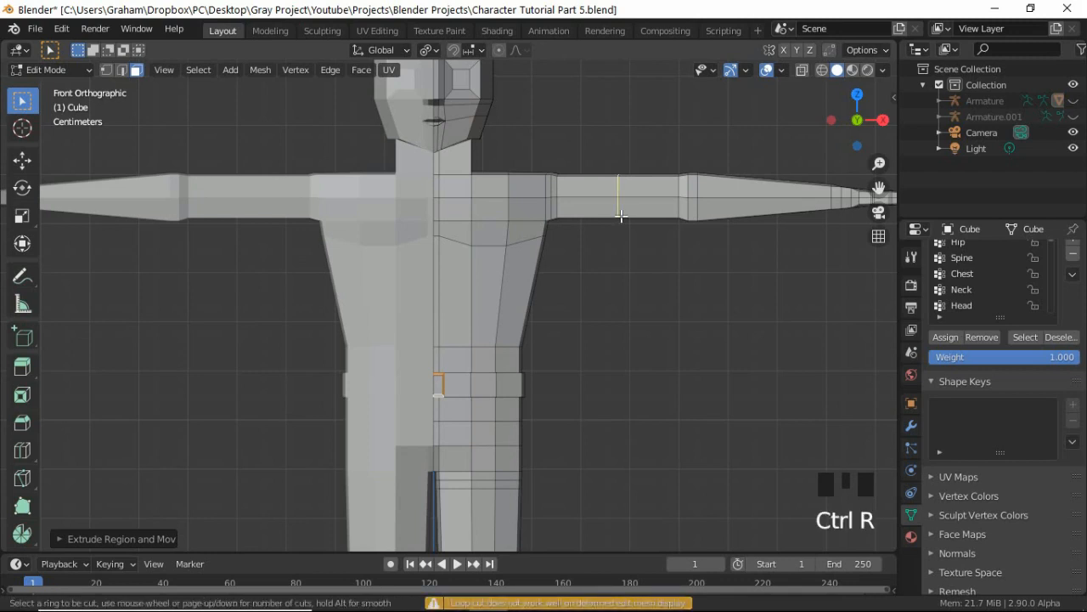
pyautogui.click(618, 217)
pyautogui.rightClick(620, 232)
pyautogui.scroll(2, 624, 217)
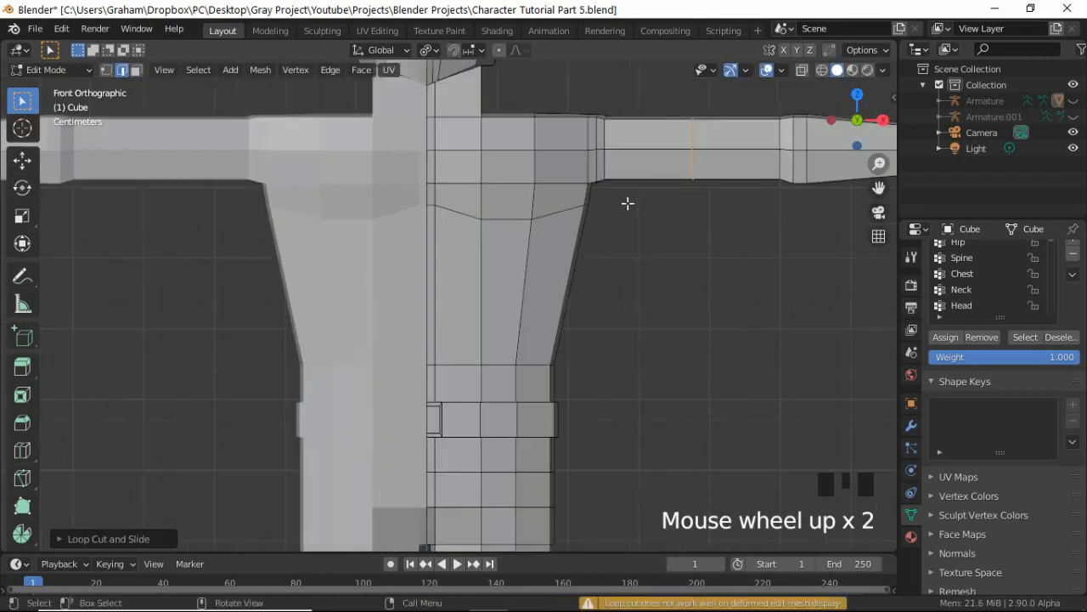
pyautogui.keyDown('shift'); pyautogui.moveTo(626, 202); pyautogui.dragTo(613, 232, button='middle'); pyautogui.keyUp('shift')
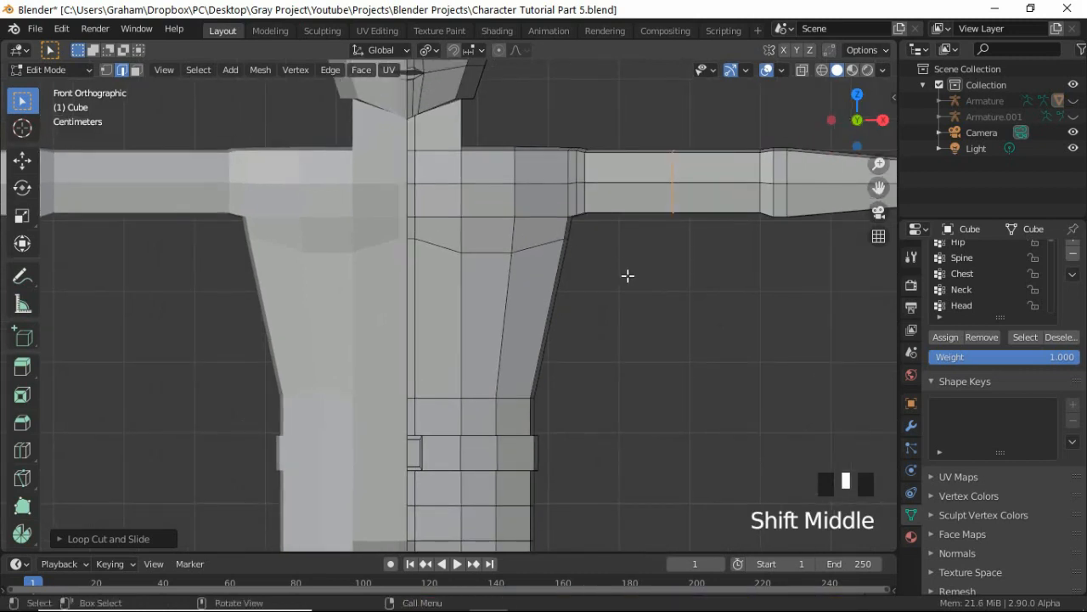
# Step: With X-ray on, circle-select all torso faces above the belt and the upper-arm faces up to the new loop
pyautogui.hotkey('alt', 'z')
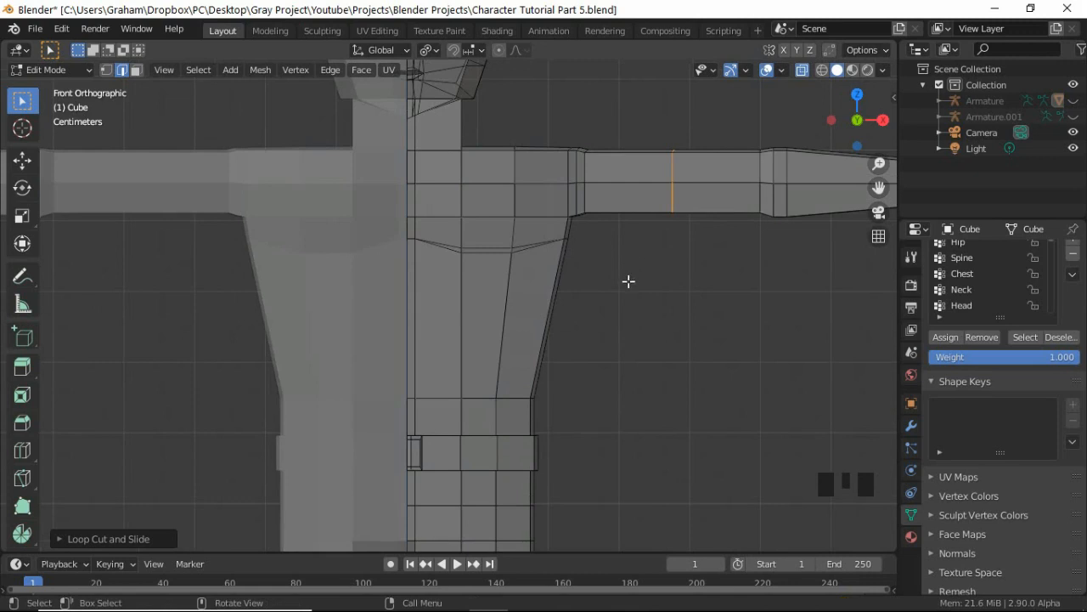
pyautogui.press('3')
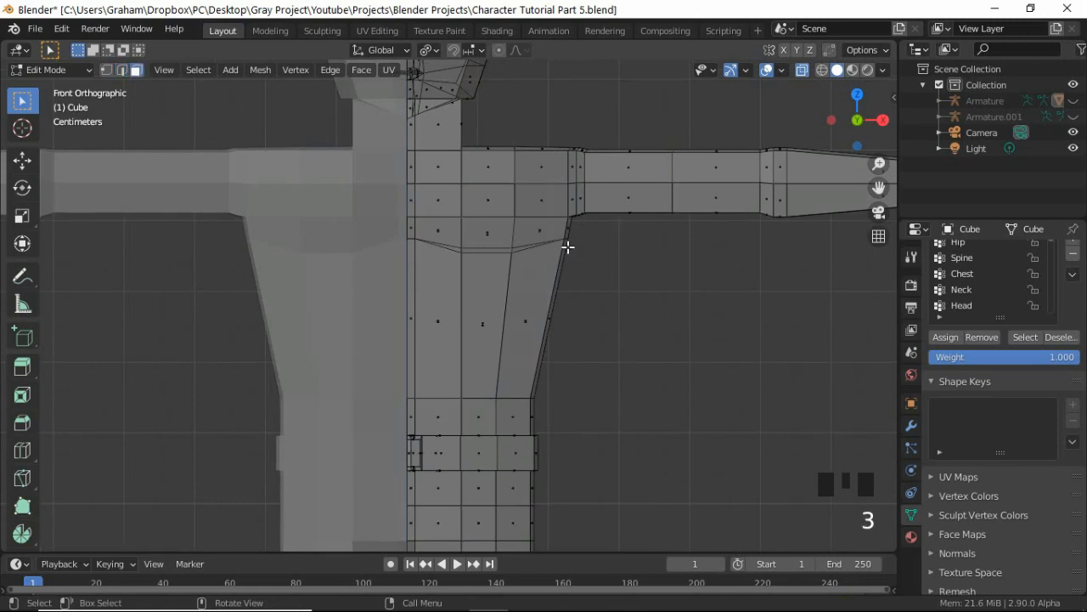
pyautogui.press('c')
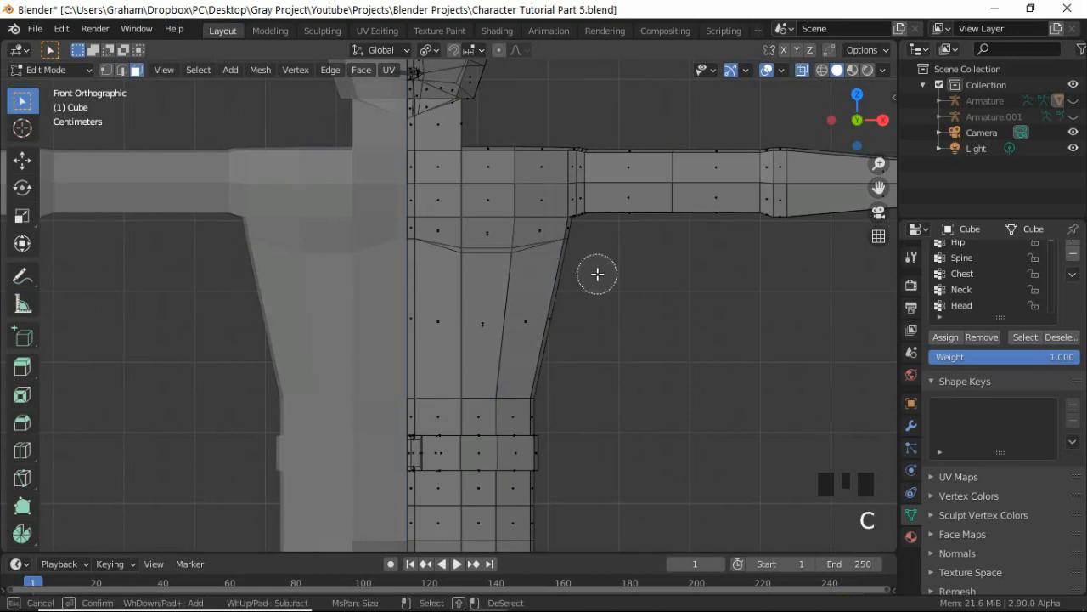
pyautogui.scroll(-5, 614, 241)
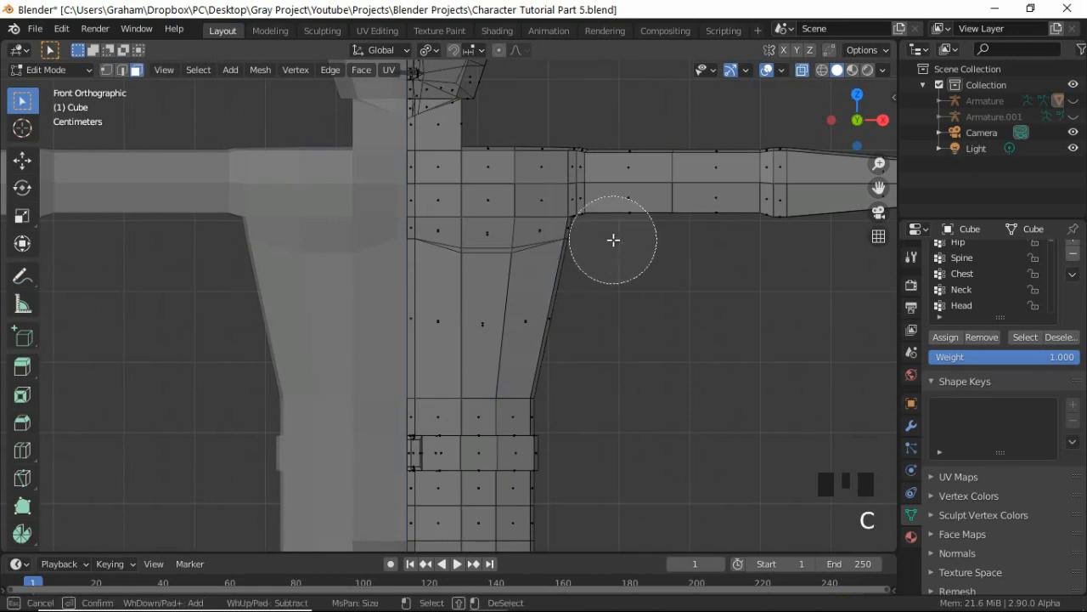
pyautogui.scroll(4, 611, 246)
pyautogui.scroll(-5, 635, 306)
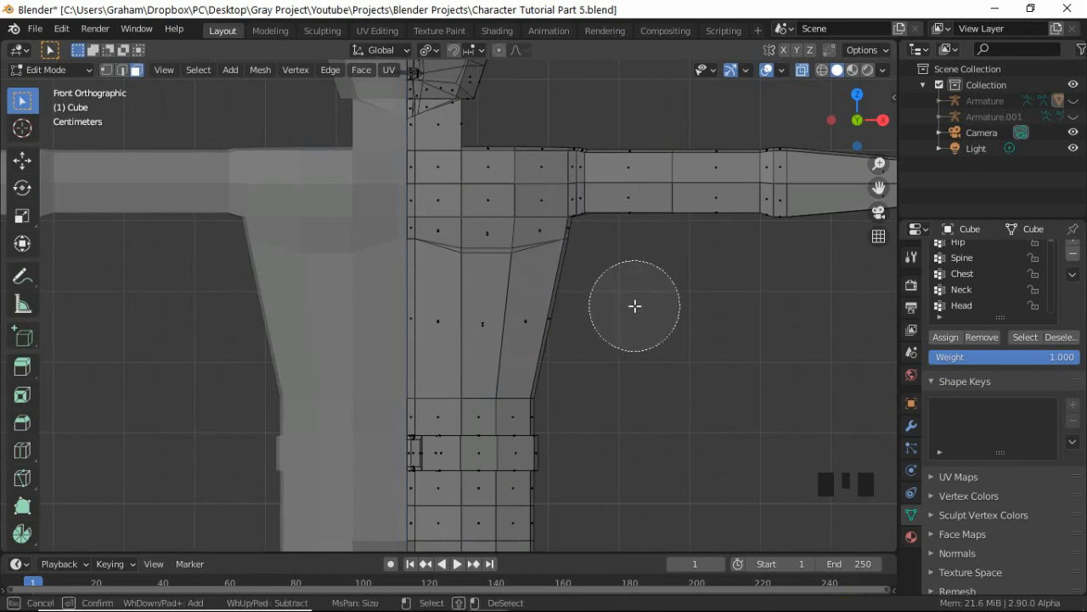
pyautogui.scroll(3, 635, 306)
pyautogui.scroll(-3, 634, 306)
pyautogui.scroll(1, 635, 306)
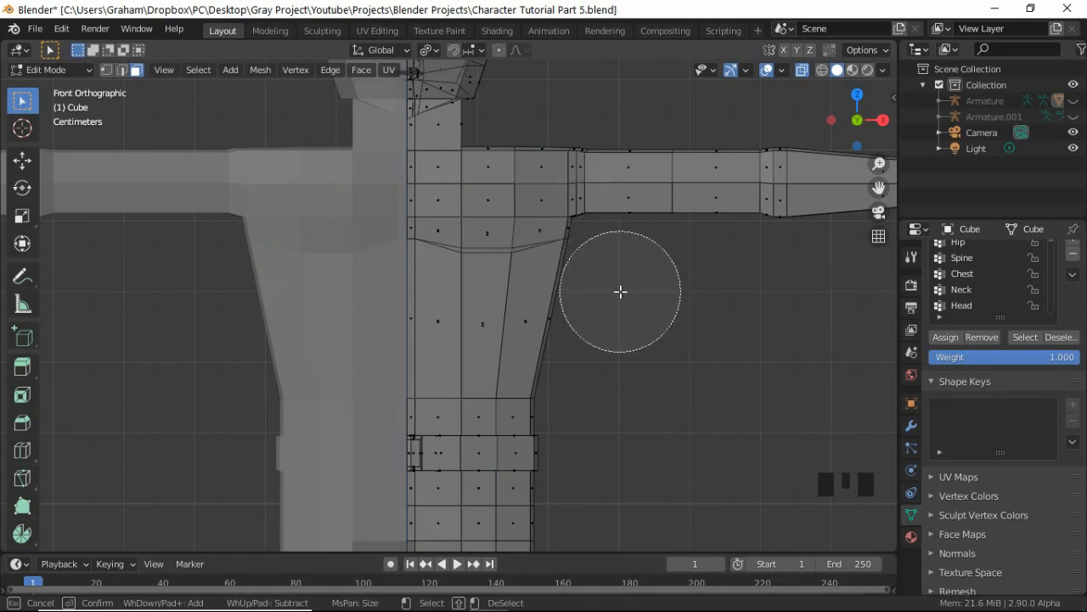
pyautogui.moveTo(612, 257)
pyautogui.mouseDown()
pyautogui.moveTo(619, 206)
pyautogui.moveTo(578, 164)
pyautogui.moveTo(553, 173)
pyautogui.moveTo(495, 222)
pyautogui.moveTo(438, 242)
pyautogui.moveTo(444, 306)
pyautogui.moveTo(427, 363)
pyautogui.moveTo(413, 361)
pyautogui.moveTo(534, 351)
pyautogui.moveTo(554, 243)
pyautogui.mouseUp()
pyautogui.rightClick(573, 238)
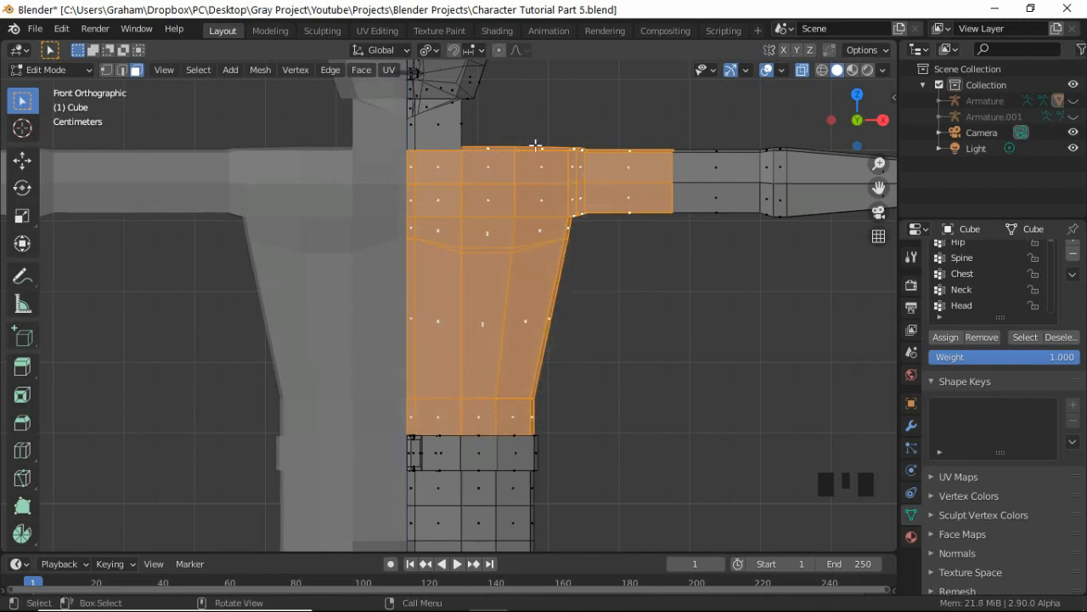
# Step: Keep the neck faces out of the selection and extrude the selected torso and sleeve faces in place
pyautogui.press('c')
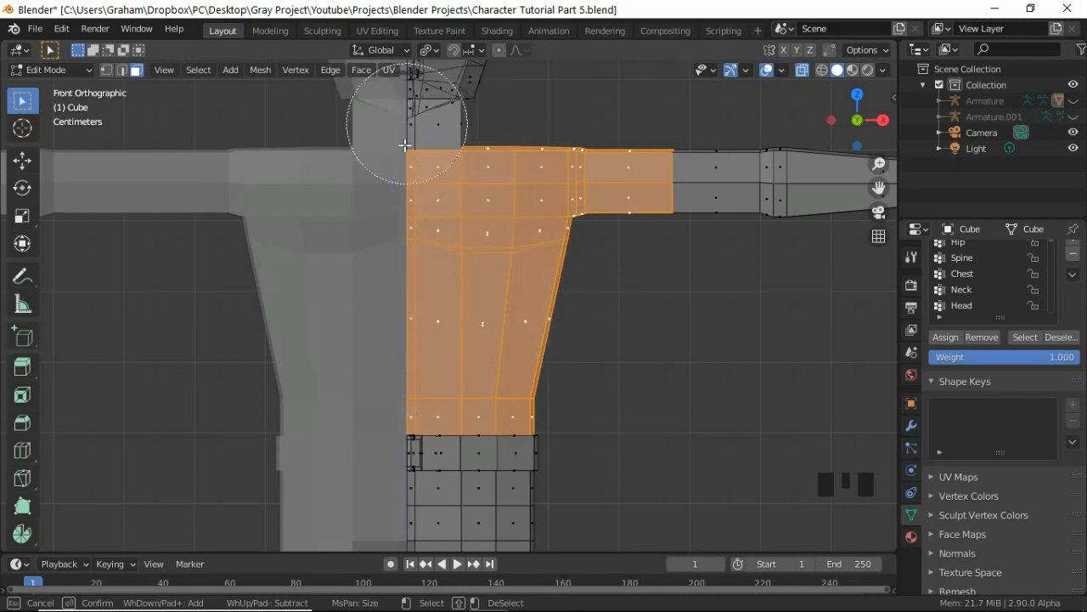
pyautogui.moveTo(437, 134)
pyautogui.keyDown('shift'); pyautogui.mouseDown()
pyautogui.moveTo(400, 230)
pyautogui.moveTo(408, 329)
pyautogui.moveTo(396, 205)
pyautogui.moveTo(425, 106)
pyautogui.moveTo(433, 88)
pyautogui.moveTo(476, 100)
pyautogui.mouseUp(); pyautogui.keyUp('shift')
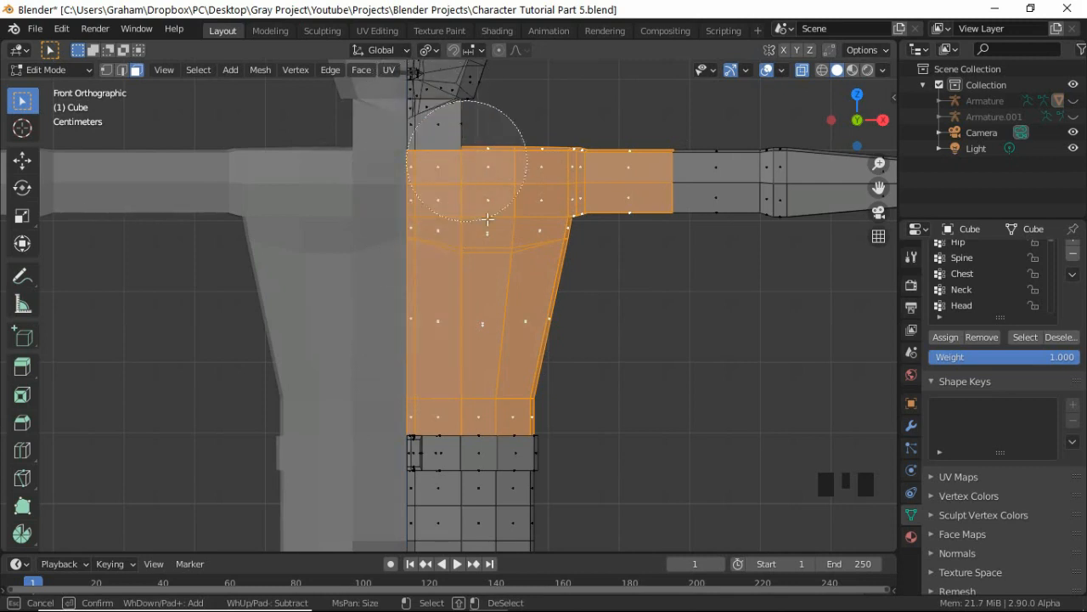
pyautogui.rightClick(574, 250)
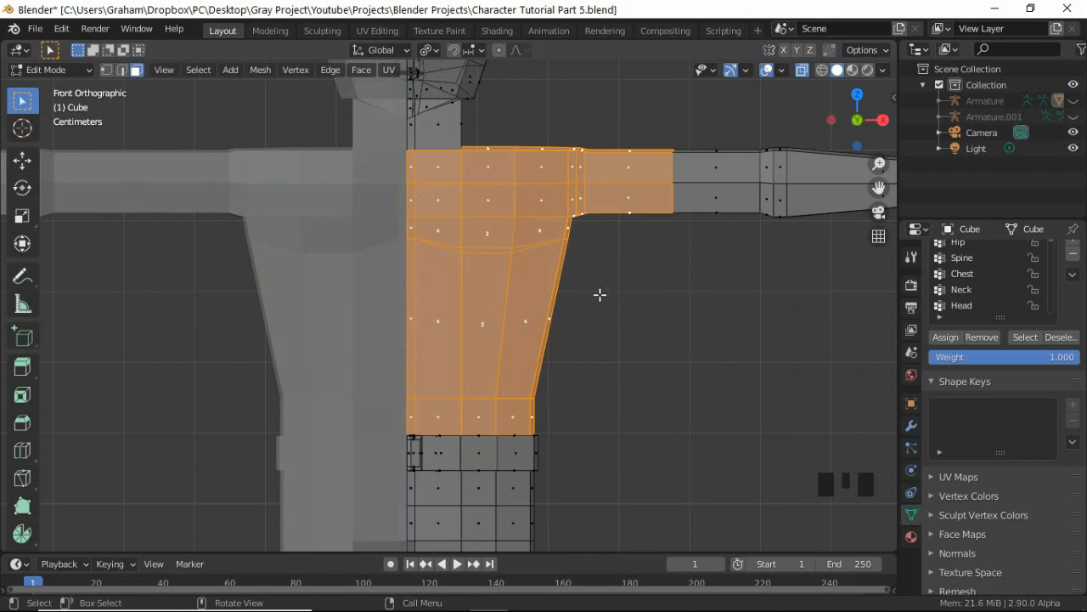
pyautogui.press('e')
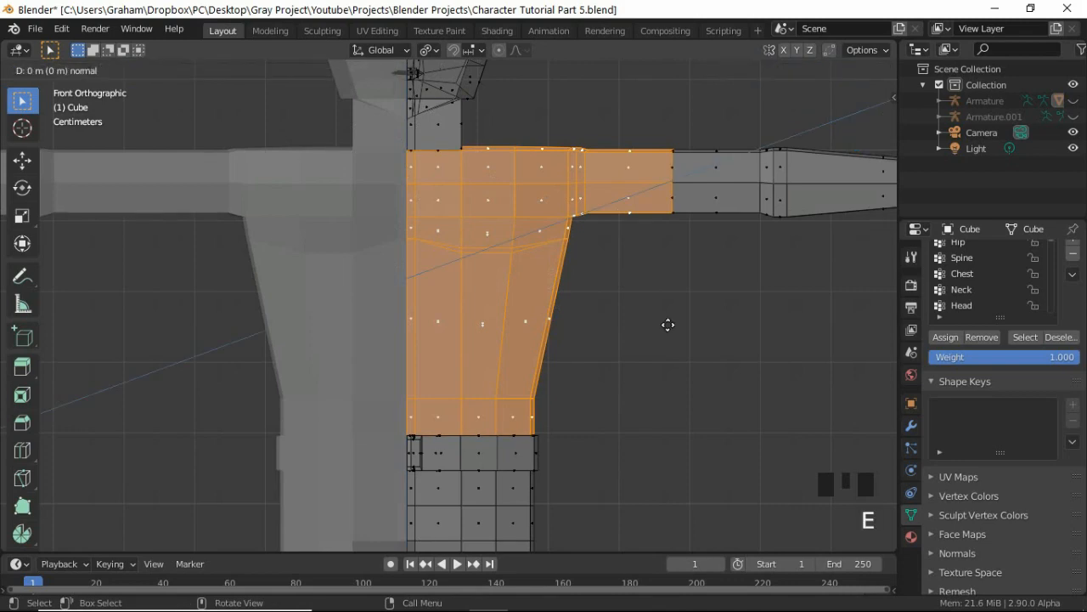
pyautogui.rightClick(669, 325)
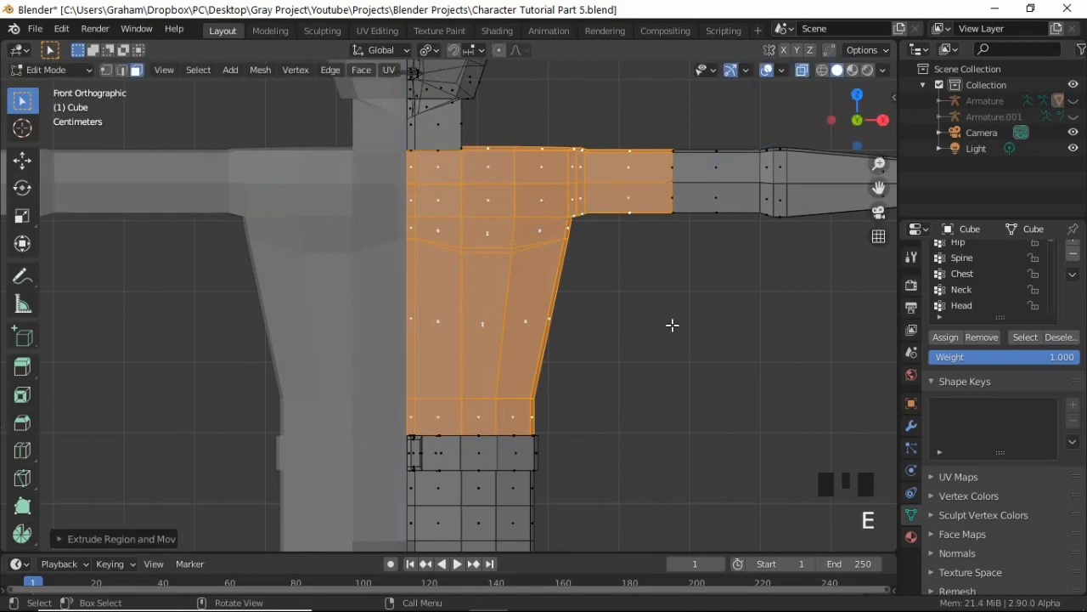
# Step: Select the edge loop at the sleeve's end on the upper arm and scale it to about 0.94
pyautogui.scroll(2, 672, 325)
pyautogui.keyDown('shift'); pyautogui.moveTo(665, 303); pyautogui.dragTo(592, 348, button='middle'); pyautogui.keyUp('shift')
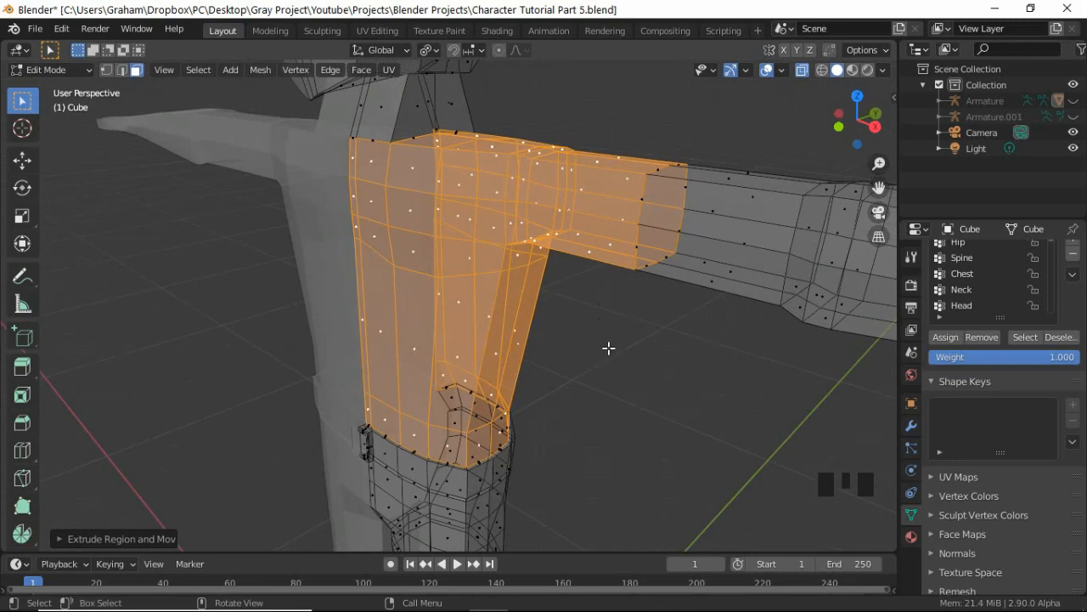
pyautogui.press('2')
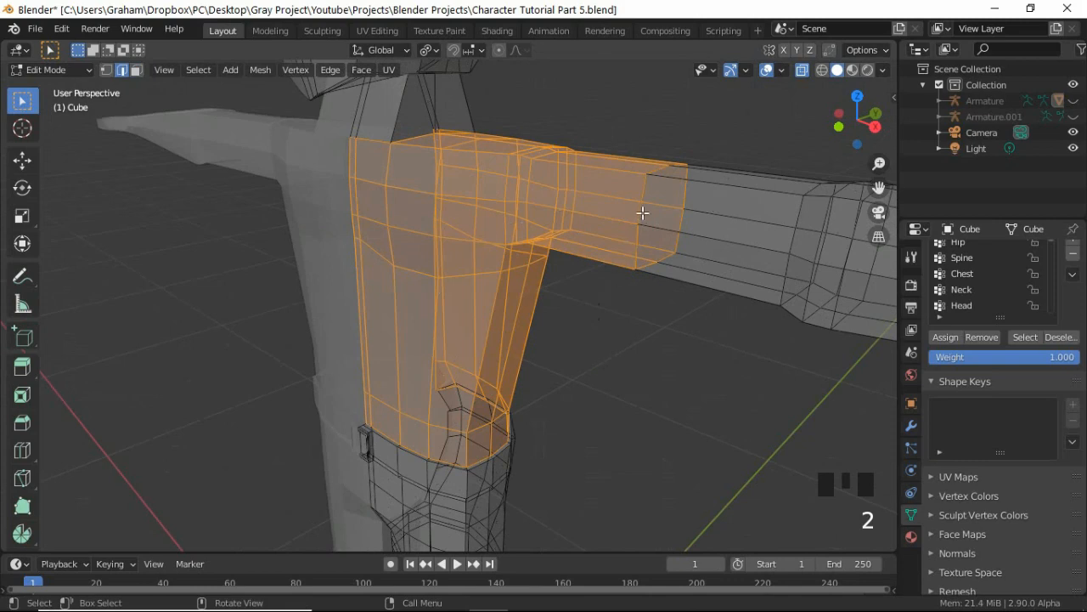
pyautogui.moveTo(643, 214); pyautogui.dragTo(651, 260, button='middle')
pyautogui.scroll(2, 651, 260)
pyautogui.keyDown('shift'); pyautogui.moveTo(585, 292); pyautogui.dragTo(607, 267, button='middle'); pyautogui.keyUp('shift')
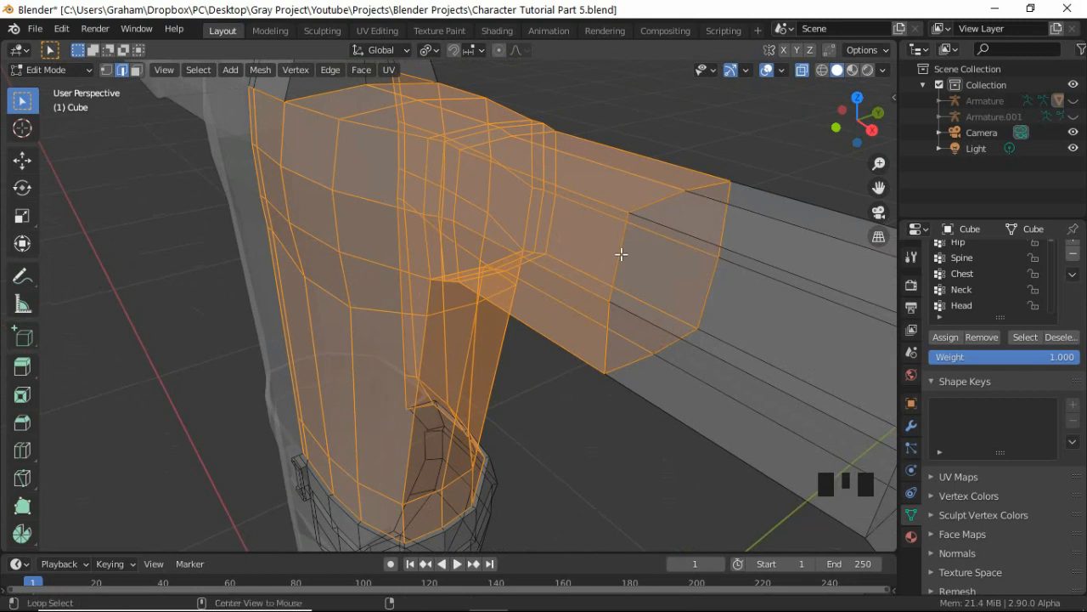
pyautogui.keyDown('alt'); pyautogui.click(621, 254); pyautogui.keyUp('alt')
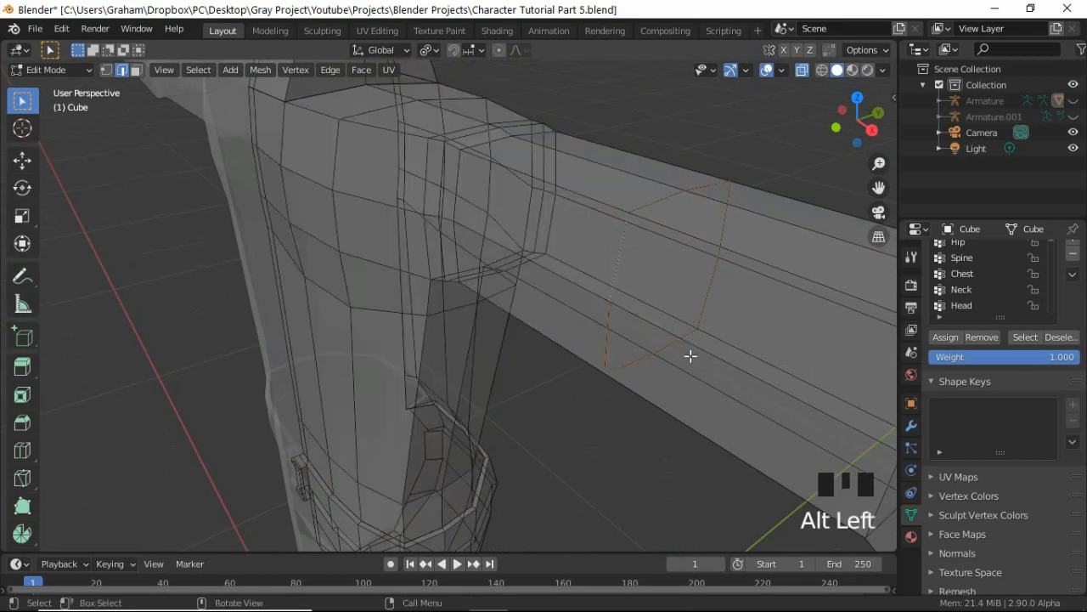
pyautogui.press('s')
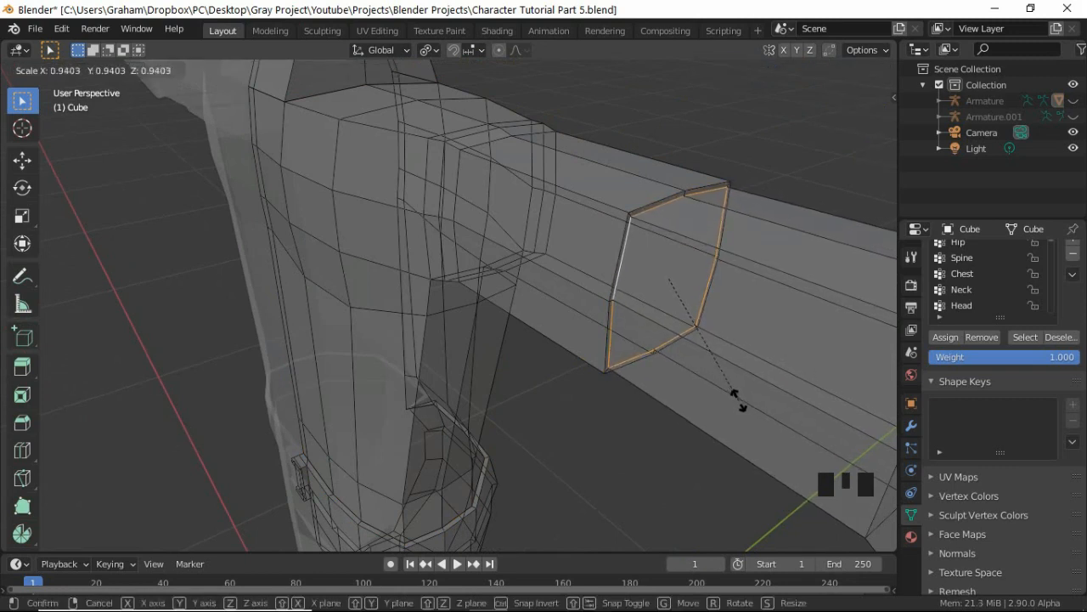
pyautogui.click(737, 396)
# Step: Select the outer edge loop of the sleeve opening and scale it to about 1.02 to widen the cuff
pyautogui.scroll(-3, 696, 359)
pyautogui.press('KP_1')
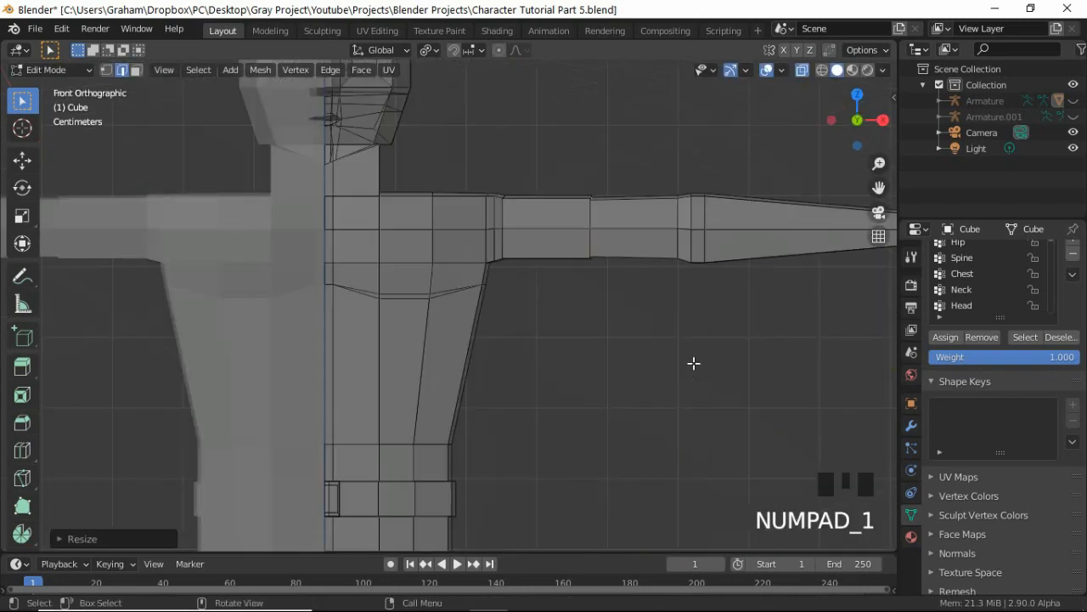
pyautogui.keyDown('shift'); pyautogui.moveTo(686, 328); pyautogui.dragTo(553, 357, button='middle'); pyautogui.keyUp('shift')
pyautogui.scroll(4, 568, 360)
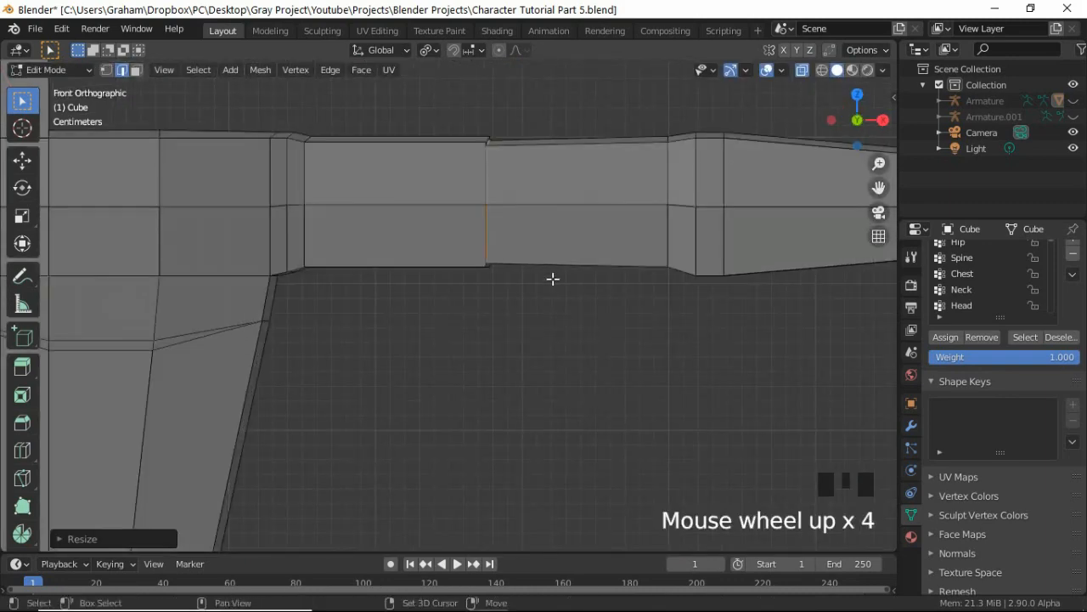
pyautogui.keyDown('shift'); pyautogui.moveTo(554, 282); pyautogui.dragTo(529, 351, button='middle'); pyautogui.keyUp('shift')
pyautogui.moveTo(620, 265); pyautogui.dragTo(534, 309, button='middle')
pyautogui.keyDown('shift'); pyautogui.moveTo(417, 238); pyautogui.dragTo(439, 263, button='middle'); pyautogui.keyUp('shift')
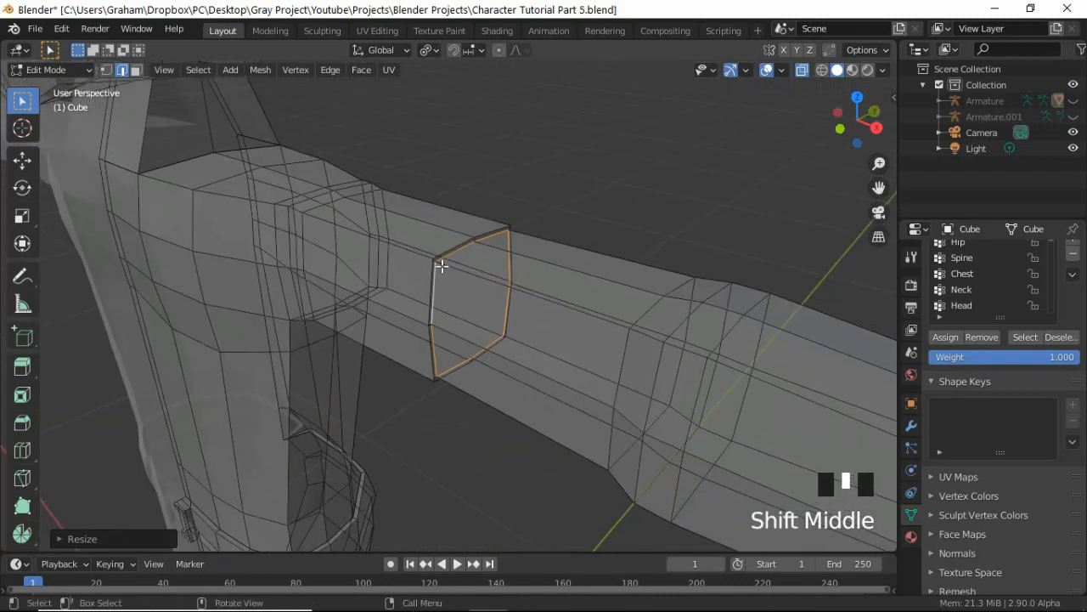
pyautogui.scroll(2, 425, 238)
pyautogui.scroll(1, 425, 238)
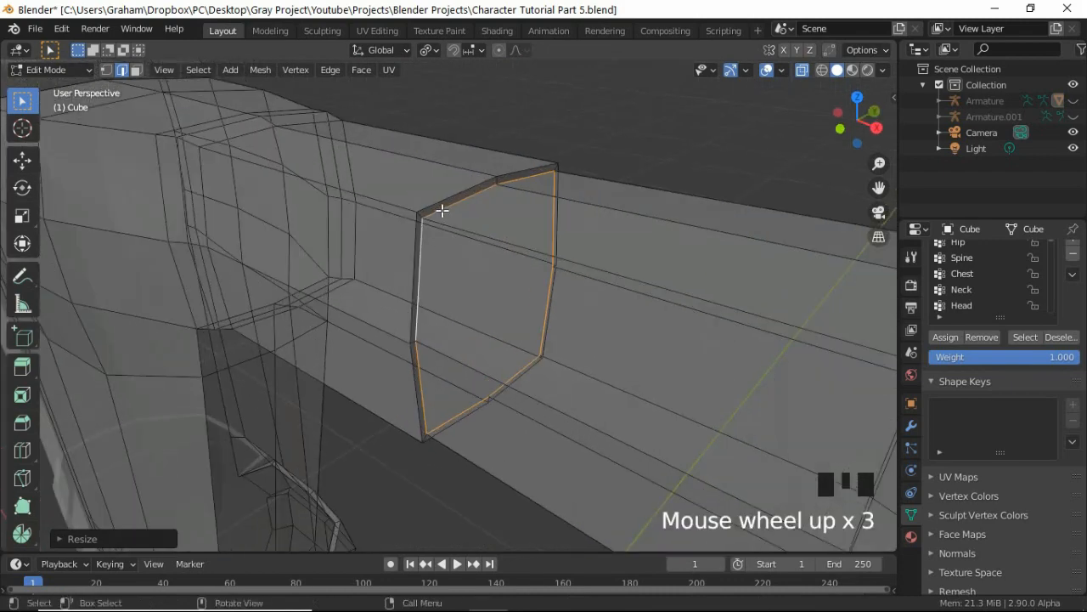
pyautogui.keyDown('alt'); pyautogui.click(437, 205); pyautogui.keyUp('alt')
pyautogui.press('s')
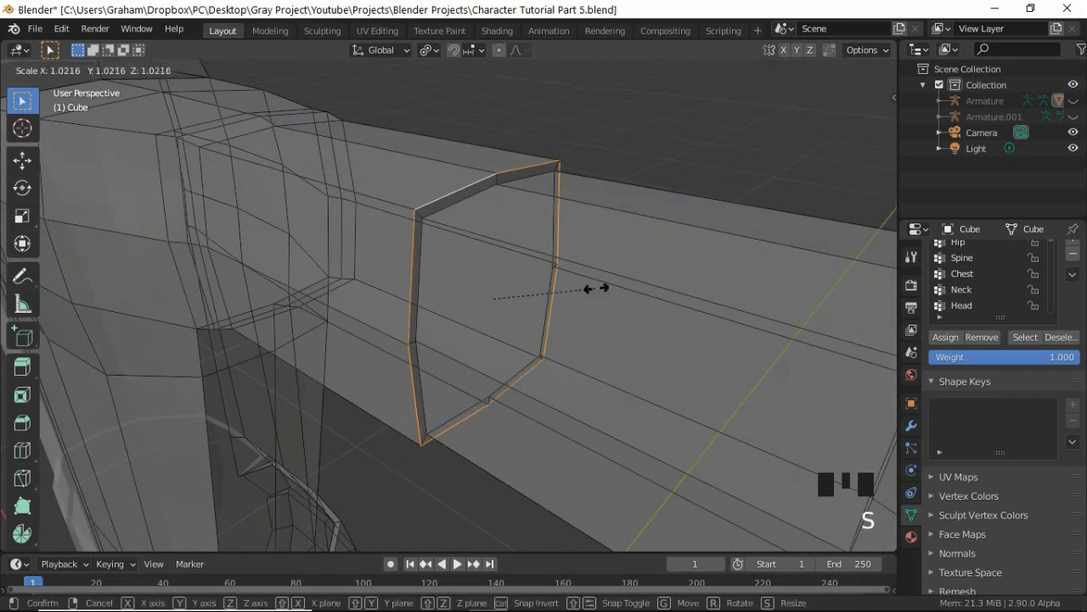
pyautogui.click(456, 205)
# Step: Add a centred loop cut around the sleeve opening's rim and select the outer ring of rim faces
pyautogui.hotkey('ctrl', 'r')
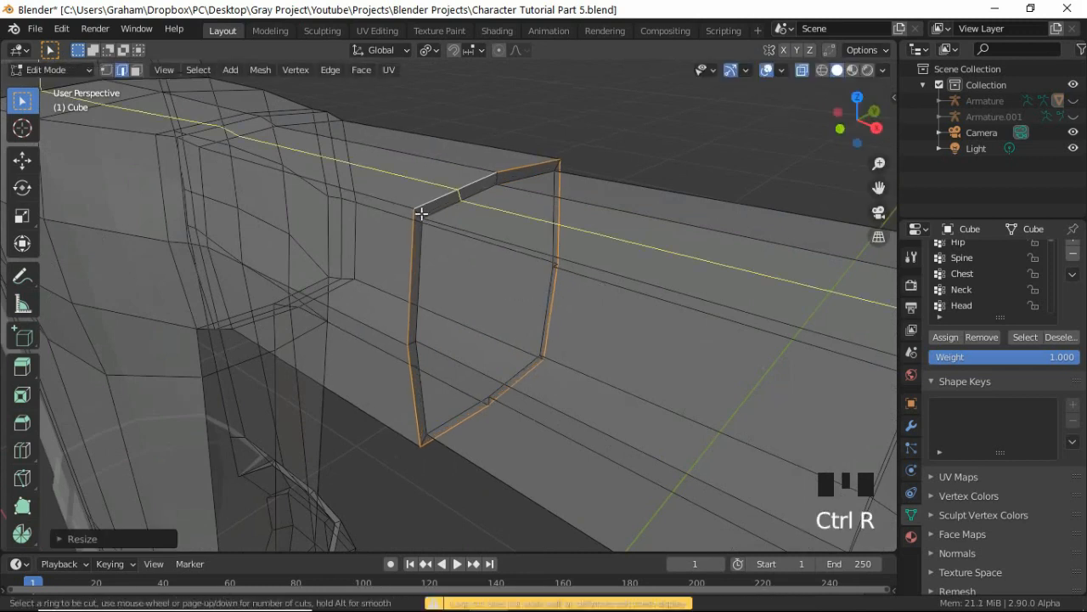
pyautogui.click(421, 215)
pyautogui.rightClick(420, 215)
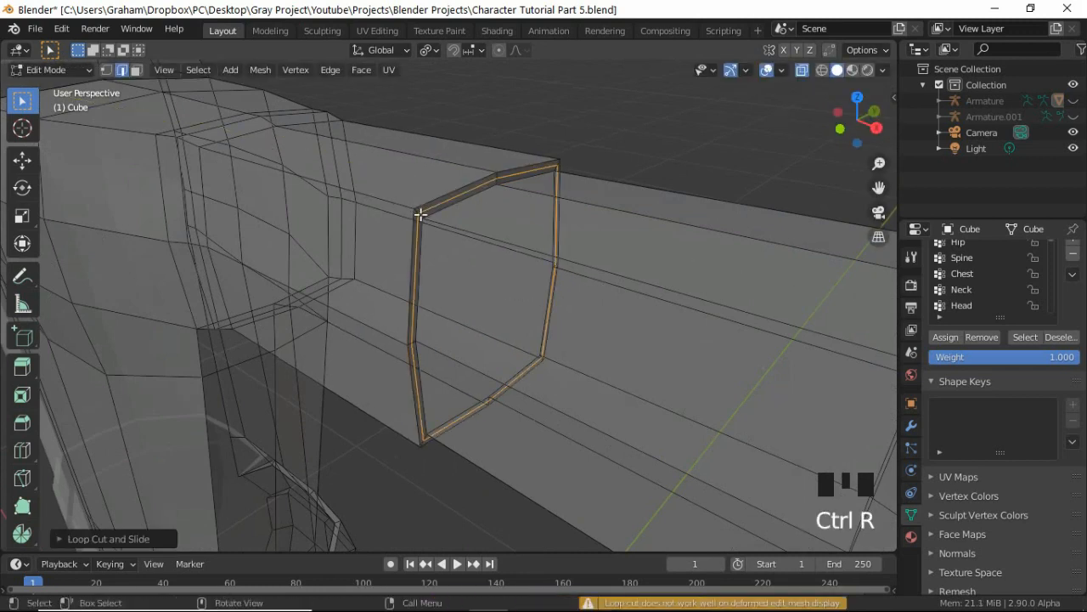
pyautogui.press('3')
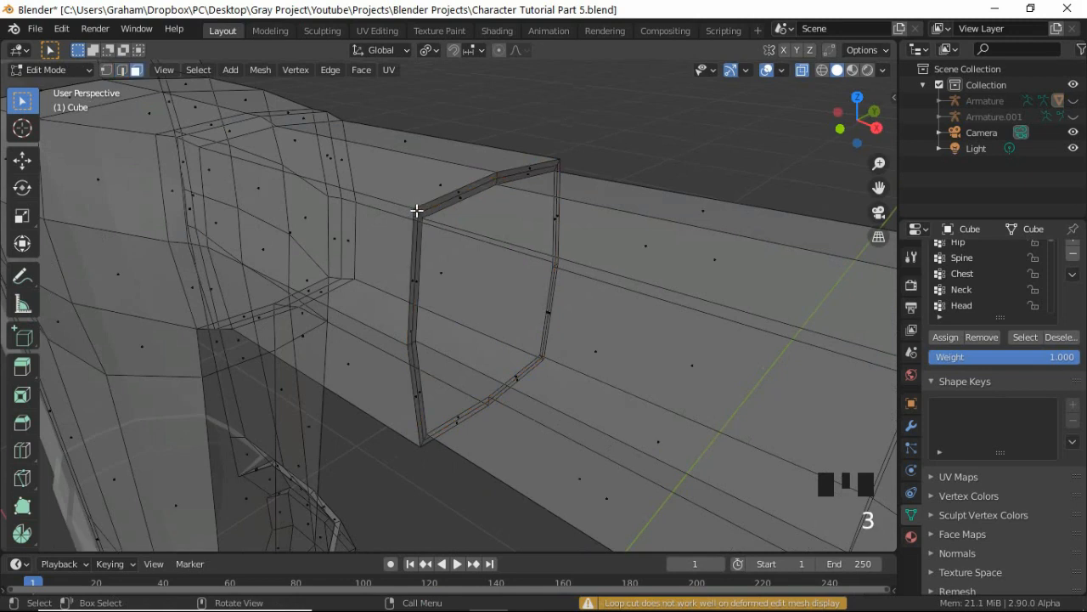
pyautogui.keyDown('alt'); pyautogui.click(417, 211); pyautogui.keyUp('alt')
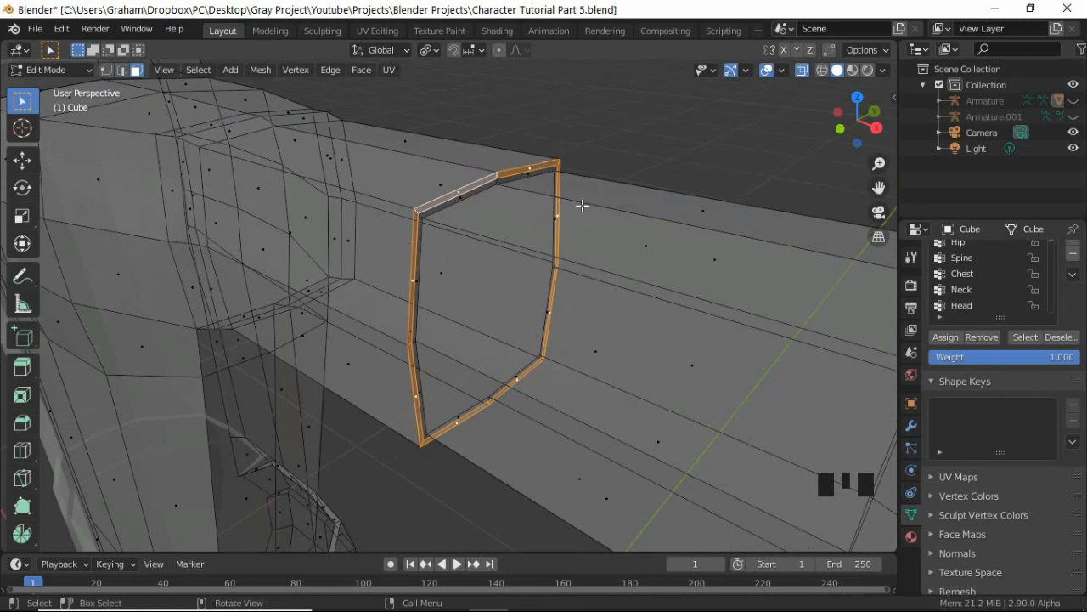
# Step: Move the selected ring of sleeve rim faces outward along the X axis, down the arm
pyautogui.press('g')
pyautogui.press('x')
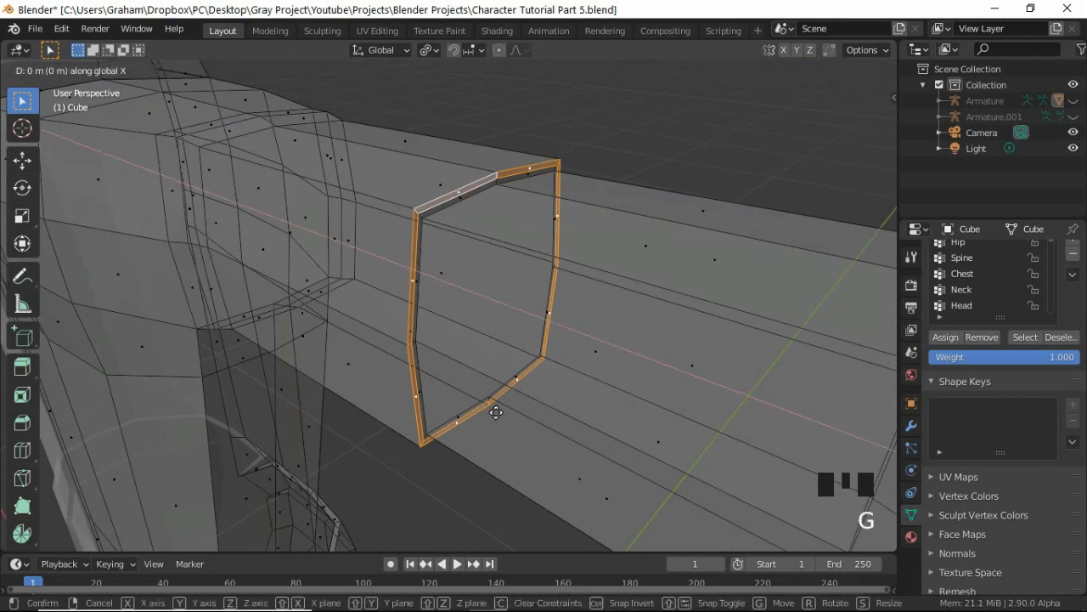
pyautogui.click(507, 403)
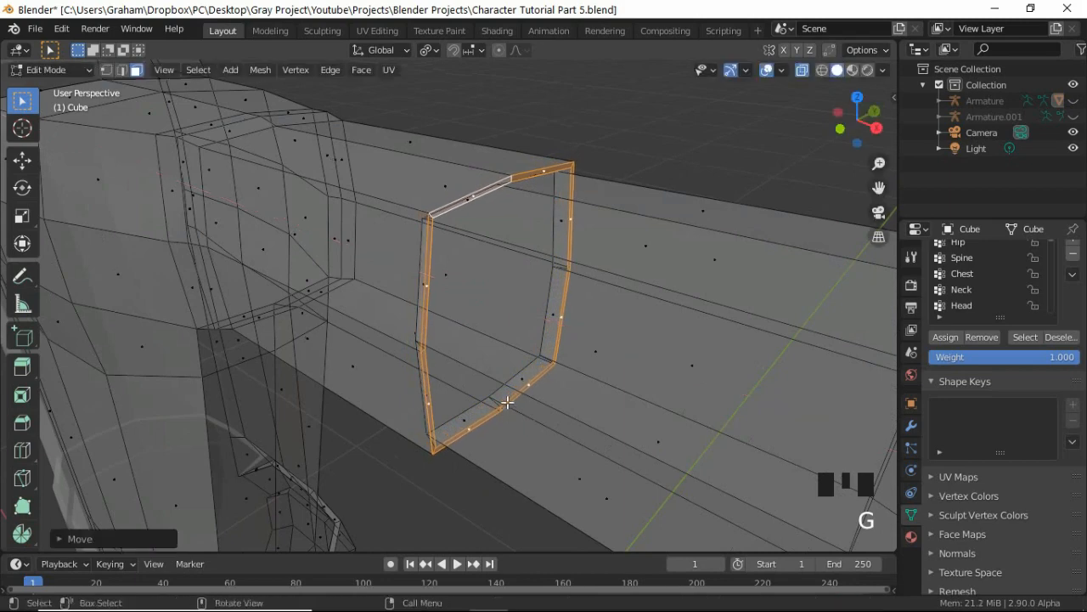
pyautogui.press('KP_1')
pyautogui.scroll(-1, 505, 391)
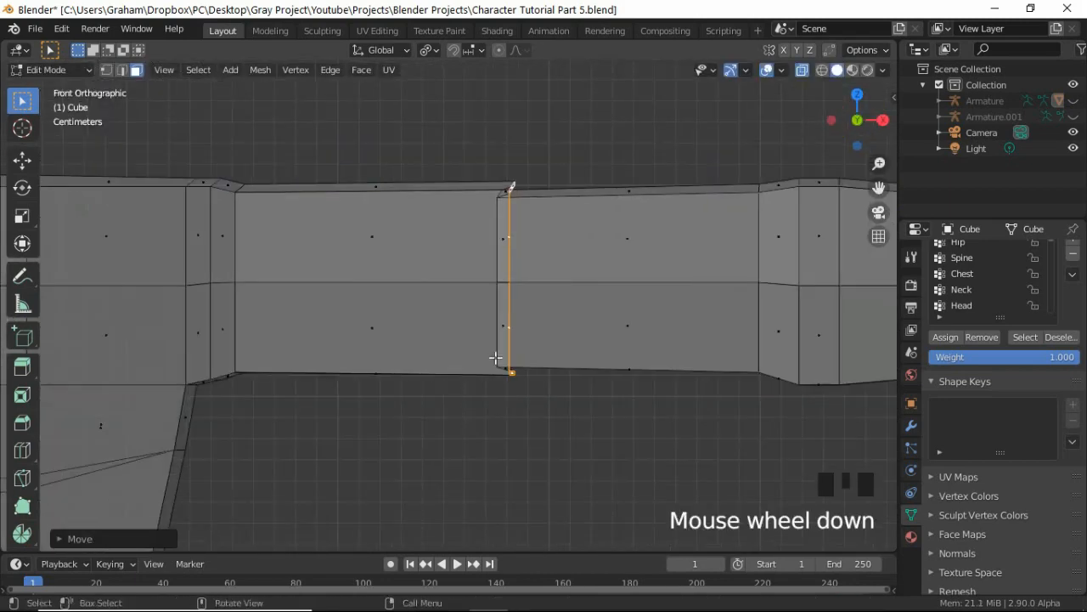
pyautogui.moveTo(490, 325); pyautogui.dragTo(528, 388, button='middle')
# Step: Select the edge loop where the neck meets the shirt and scale it slightly inward
pyautogui.press('KP_1')
pyautogui.keyDown('shift'); pyautogui.moveTo(264, 291); pyautogui.dragTo(565, 379, button='middle'); pyautogui.keyUp('shift')
pyautogui.press('2')
pyautogui.keyDown('alt'); pyautogui.click(451, 299); pyautogui.keyUp('alt')
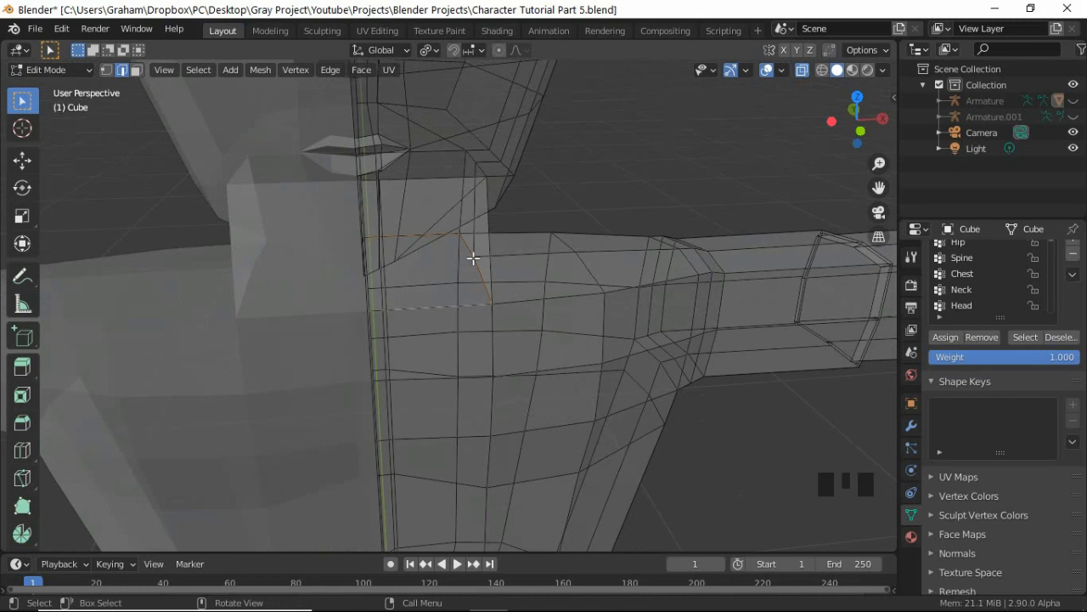
pyautogui.press('s')
pyautogui.click(620, 377)
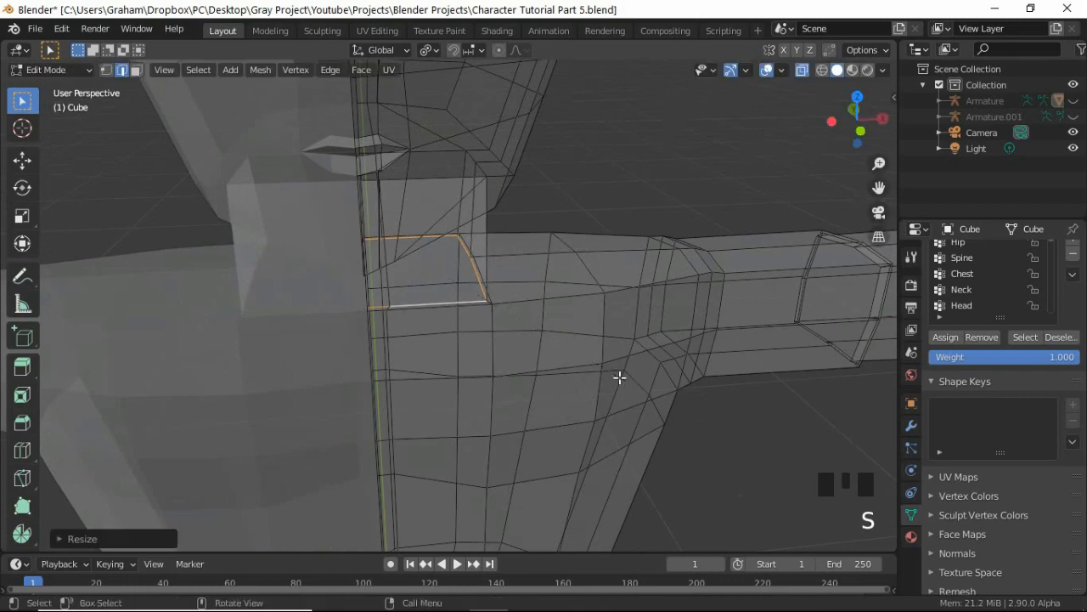
pyautogui.scroll(5, 423, 323)
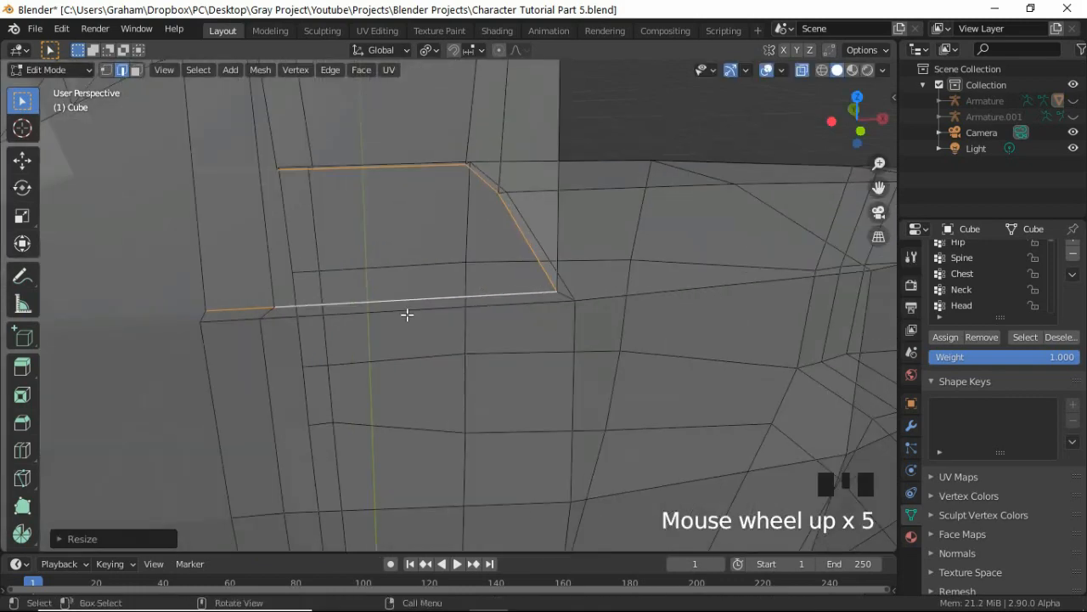
# Step: Select the outer edges around the whole shirt neckline and raise them slightly along the Z axis
pyautogui.keyDown('alt'); pyautogui.click(450, 320); pyautogui.keyUp('alt')
pyautogui.moveTo(449, 332); pyautogui.dragTo(383, 331, button='middle')
pyautogui.keyDown('alt'); pyautogui.keyDown('shift'); pyautogui.click(569, 308); pyautogui.keyUp('shift'); pyautogui.keyUp('alt')
pyautogui.scroll(-2, 575, 461)
pyautogui.keyDown('shift'); pyautogui.moveTo(575, 461); pyautogui.dragTo(580, 371, button='middle'); pyautogui.keyUp('shift')
pyautogui.keyDown('alt'); pyautogui.keyDown('shift'); pyautogui.click(542, 375); pyautogui.keyUp('shift'); pyautogui.keyUp('alt')
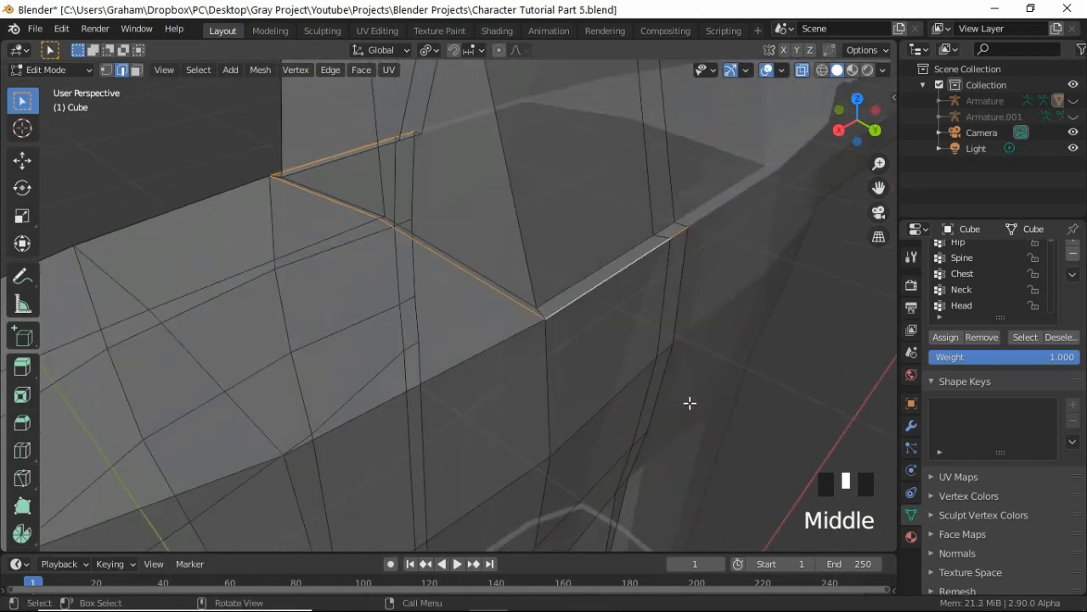
pyautogui.press('g')
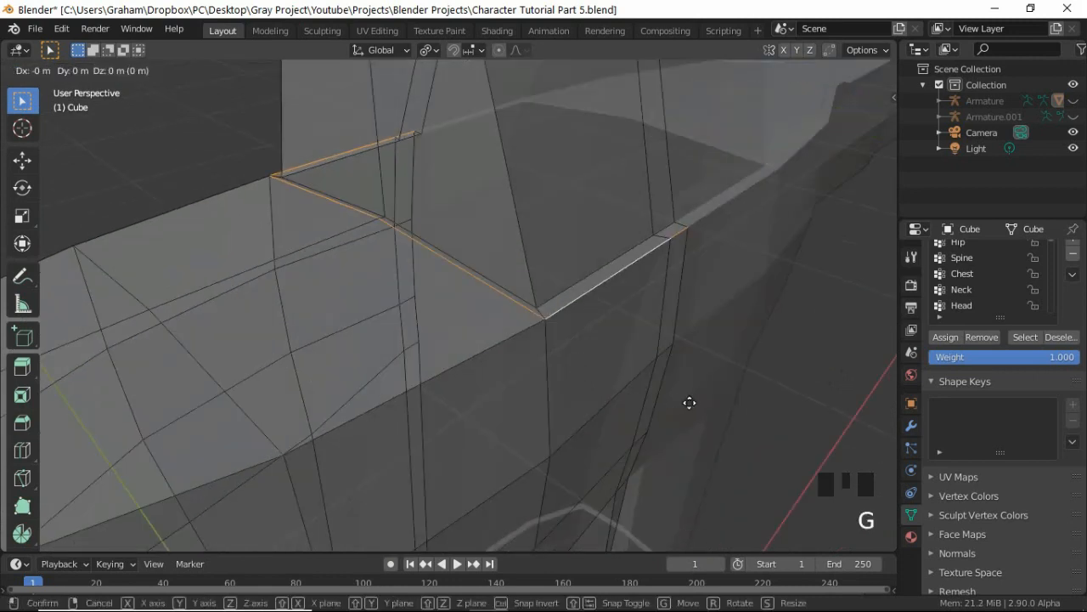
pyautogui.press('z')
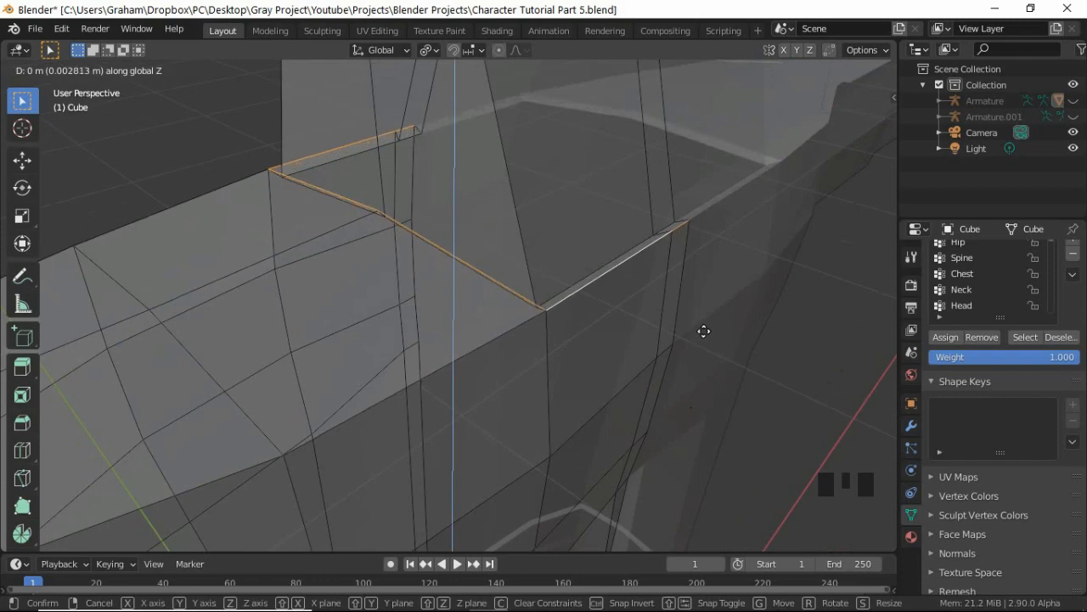
pyautogui.click(706, 330)
# Step: Select the inner edge loop along the belt's upper rim and scale it to about 0.95
pyautogui.moveTo(359, 295); pyautogui.dragTo(525, 485, button='middle')
pyautogui.scroll(-3, 488, 315)
pyautogui.keyDown('shift'); pyautogui.moveTo(504, 290); pyautogui.dragTo(524, 212, button='middle'); pyautogui.keyUp('shift')
pyautogui.scroll(-3, 547, 329)
pyautogui.keyDown('shift'); pyautogui.moveTo(529, 405); pyautogui.dragTo(488, 269, button='middle'); pyautogui.keyUp('shift')
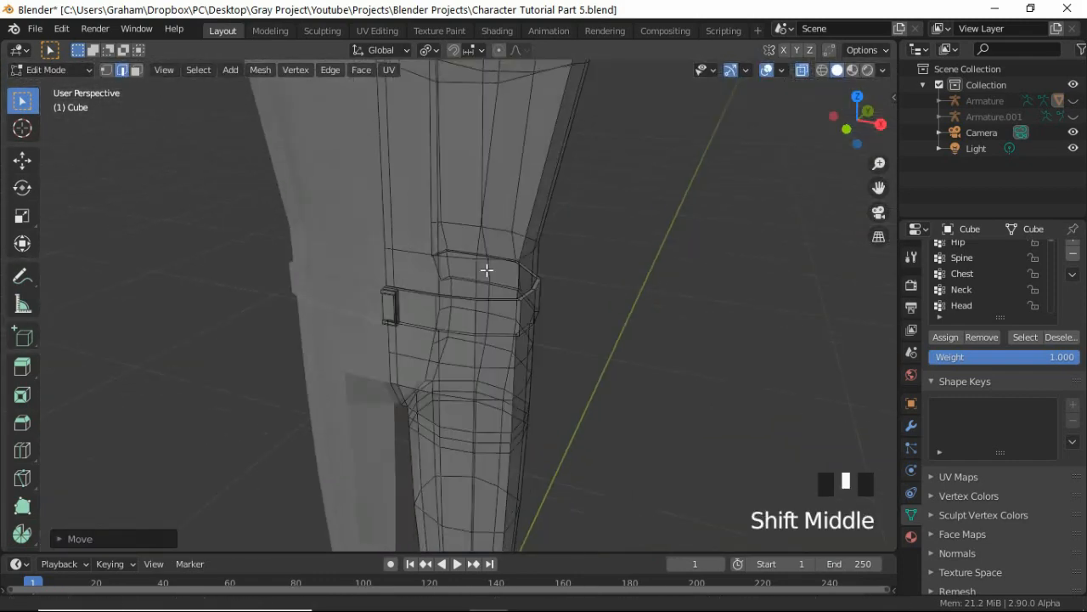
pyautogui.scroll(4, 488, 272)
pyautogui.scroll(2, 471, 230)
pyautogui.keyDown('shift'); pyautogui.moveTo(470, 231); pyautogui.dragTo(454, 298, button='middle'); pyautogui.keyUp('shift')
pyautogui.scroll(4, 451, 294)
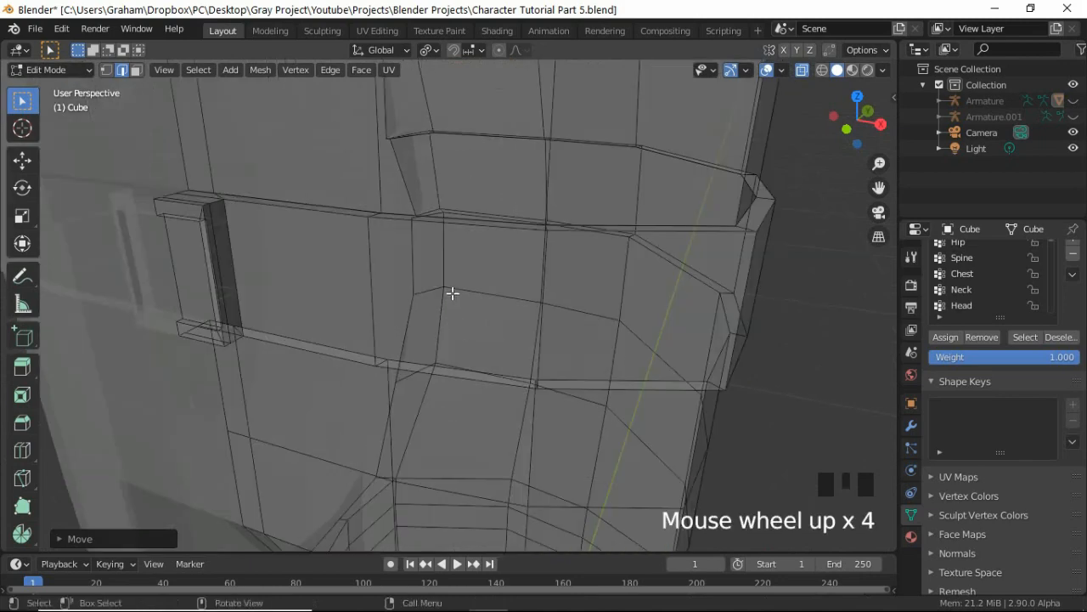
pyautogui.keyDown('alt'); pyautogui.click(498, 226); pyautogui.keyUp('alt')
pyautogui.moveTo(498, 226)
pyautogui.mouseDown(button='middle')
pyautogui.moveTo(447, 247)
pyautogui.moveTo(509, 229)
pyautogui.mouseUp(button='middle')
pyautogui.hotkey('alt', 'z')
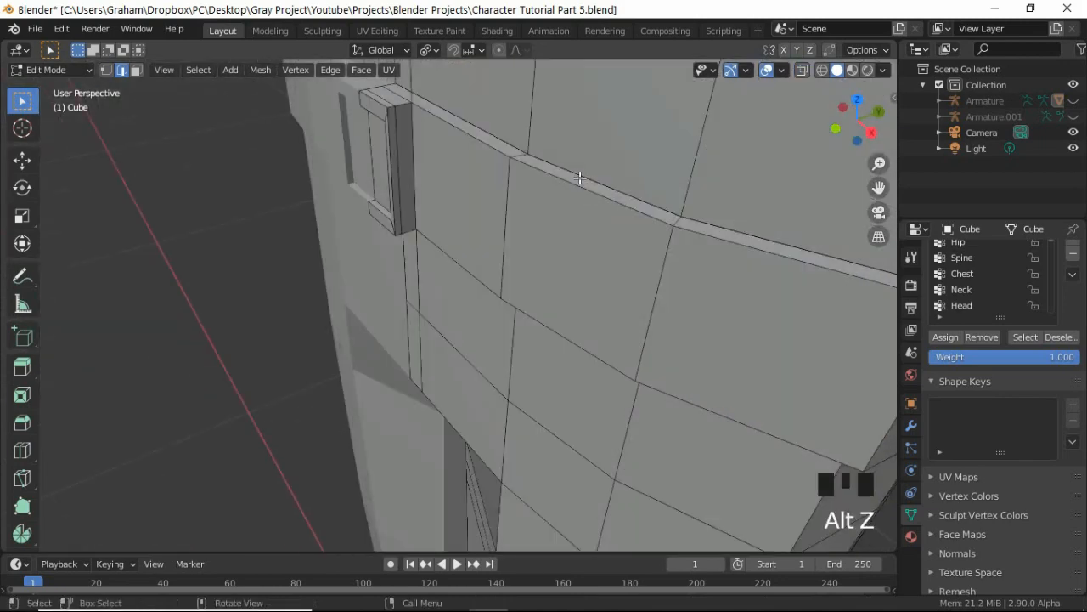
pyautogui.click(579, 176)
pyautogui.press('KP_Decimal')
pyautogui.scroll(-2, 520, 275)
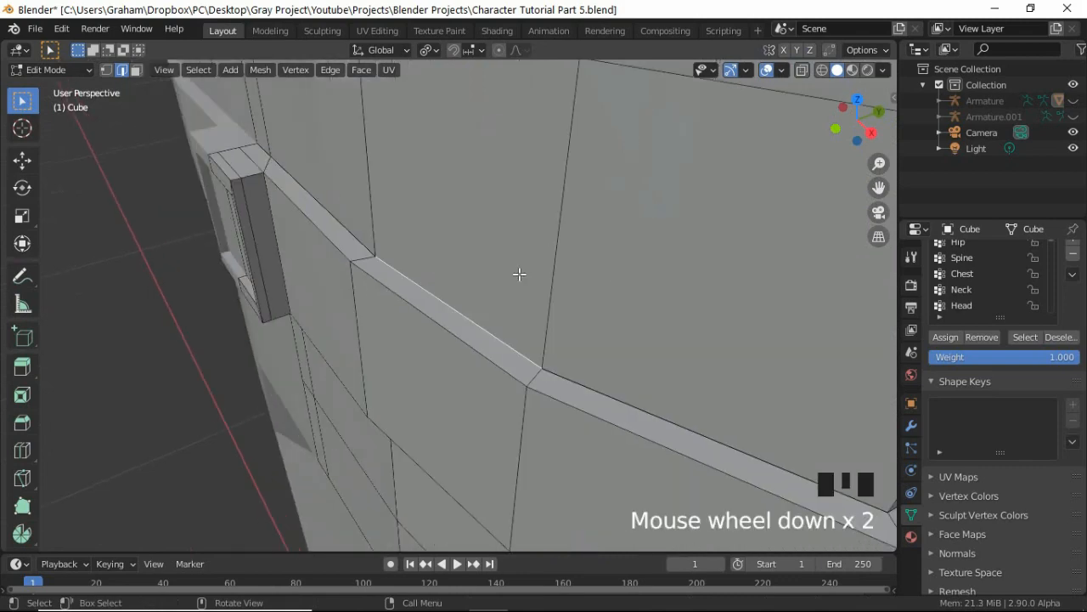
pyautogui.keyDown('alt'); pyautogui.click(454, 306); pyautogui.keyUp('alt')
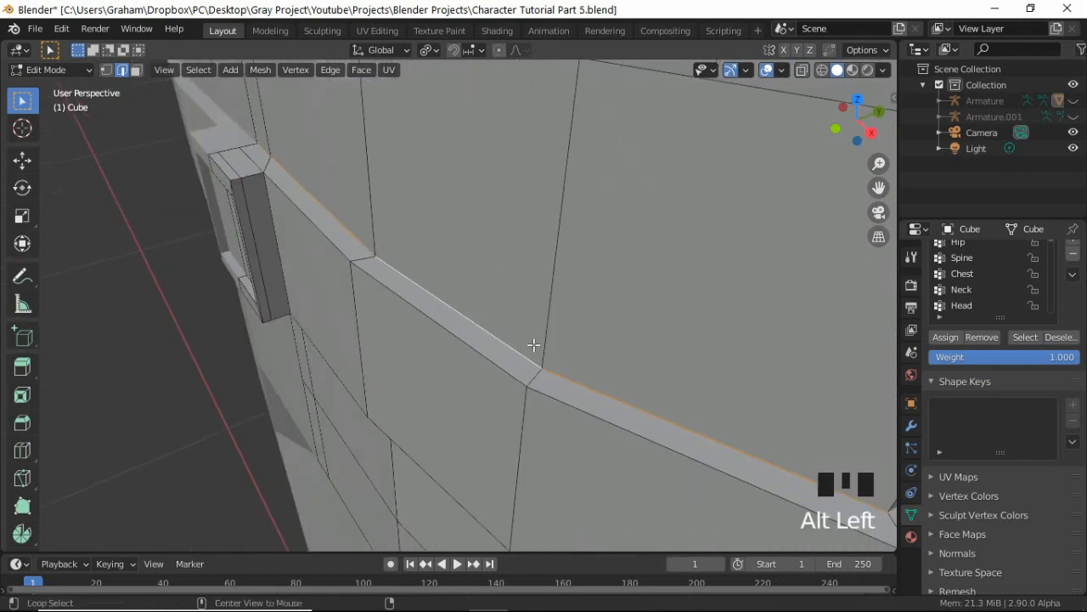
pyautogui.scroll(-4, 532, 345)
pyautogui.hotkey('alt', 'z')
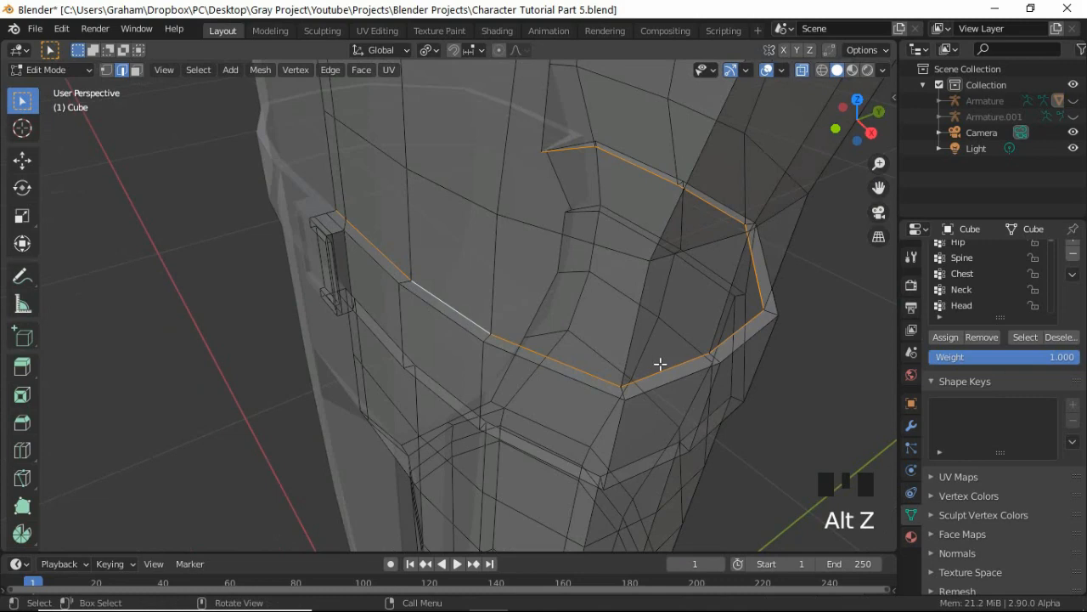
pyautogui.press('s')
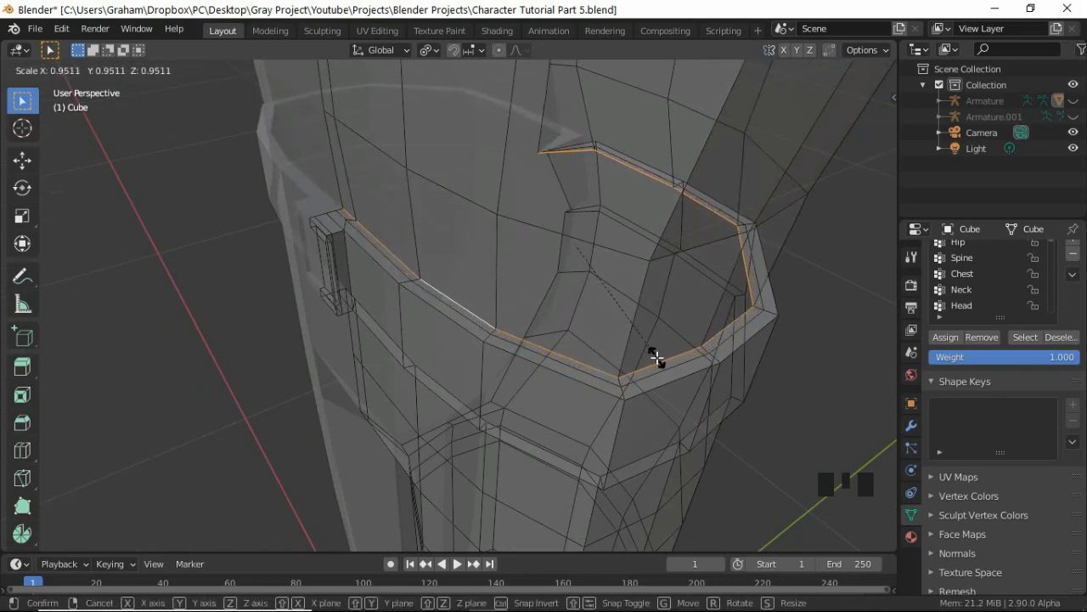
pyautogui.click(656, 358)
# Step: Dissolve the selected inner edge loop along the belt's upper rim
pyautogui.moveTo(656, 358); pyautogui.dragTo(577, 366, button='middle')
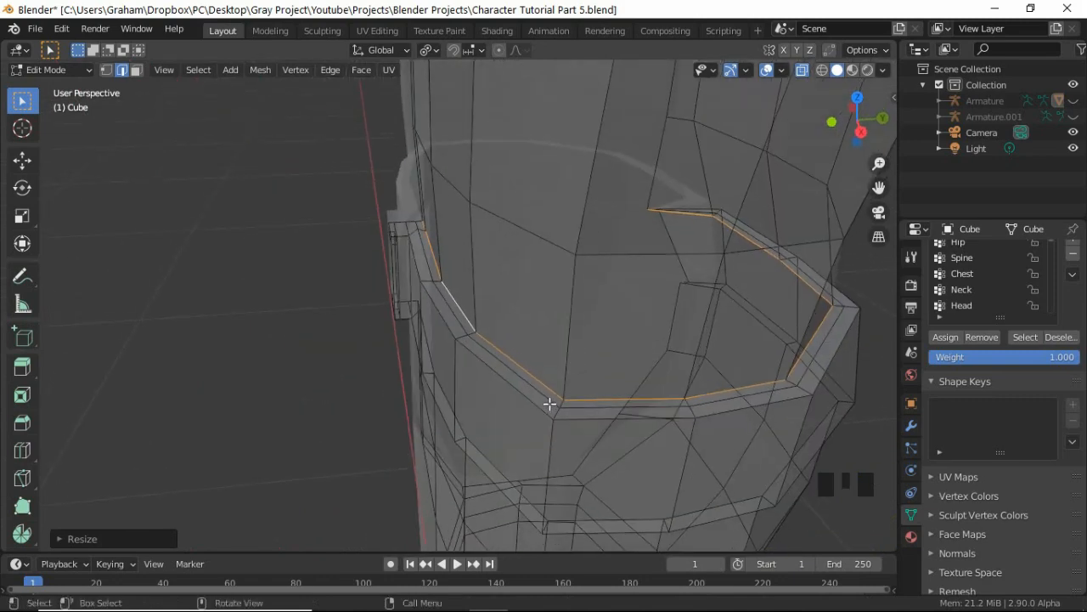
pyautogui.scroll(-2, 480, 328)
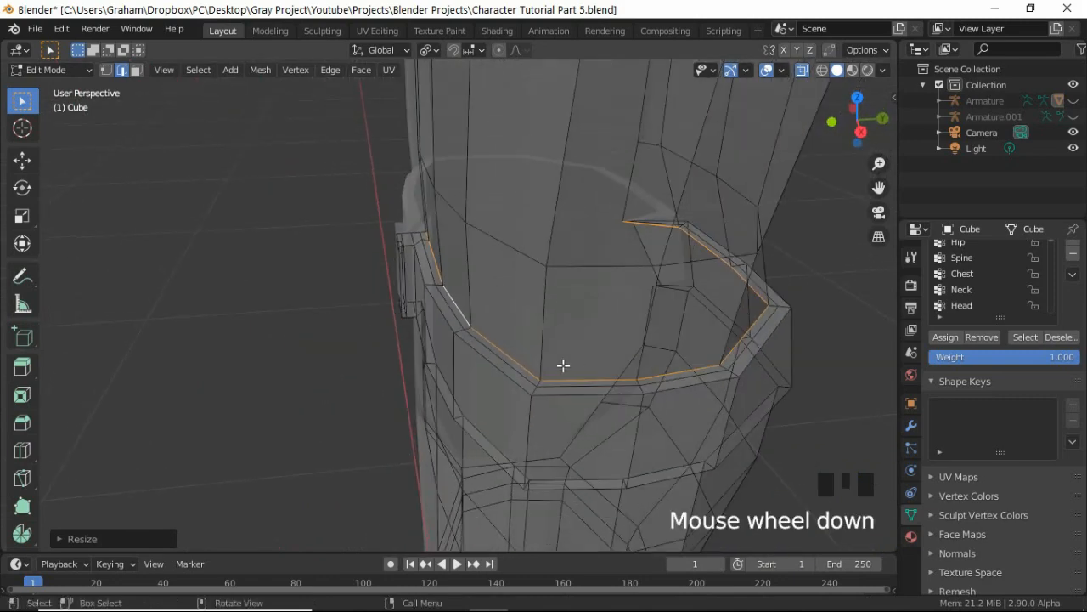
pyautogui.scroll(-2, 425, 355)
pyautogui.moveTo(416, 335); pyautogui.dragTo(569, 382, button='middle')
pyautogui.scroll(4, 485, 356)
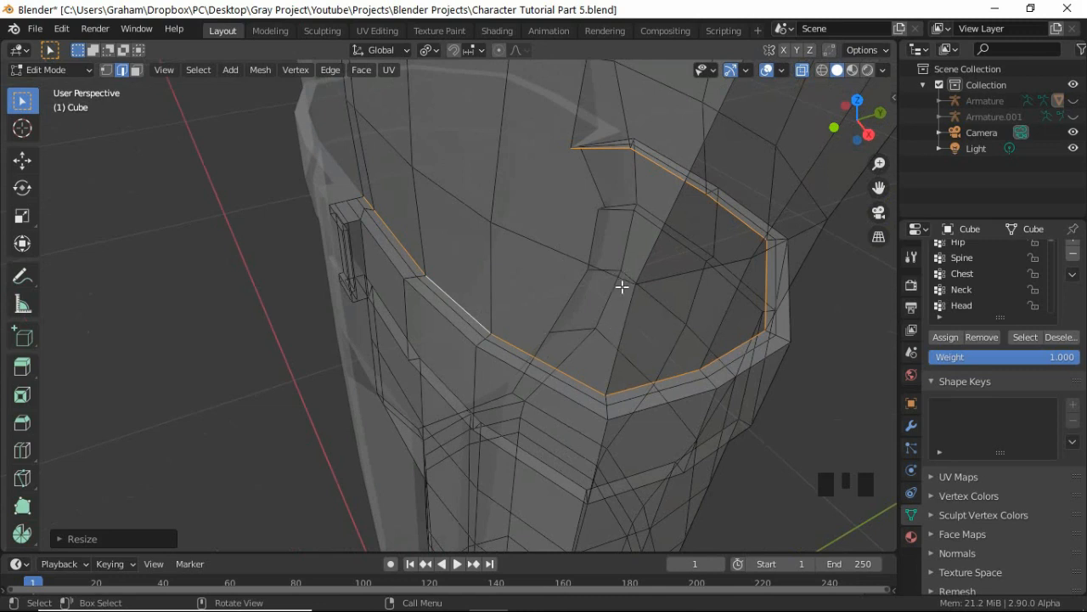
pyautogui.hotkey('ctrl', 'x')
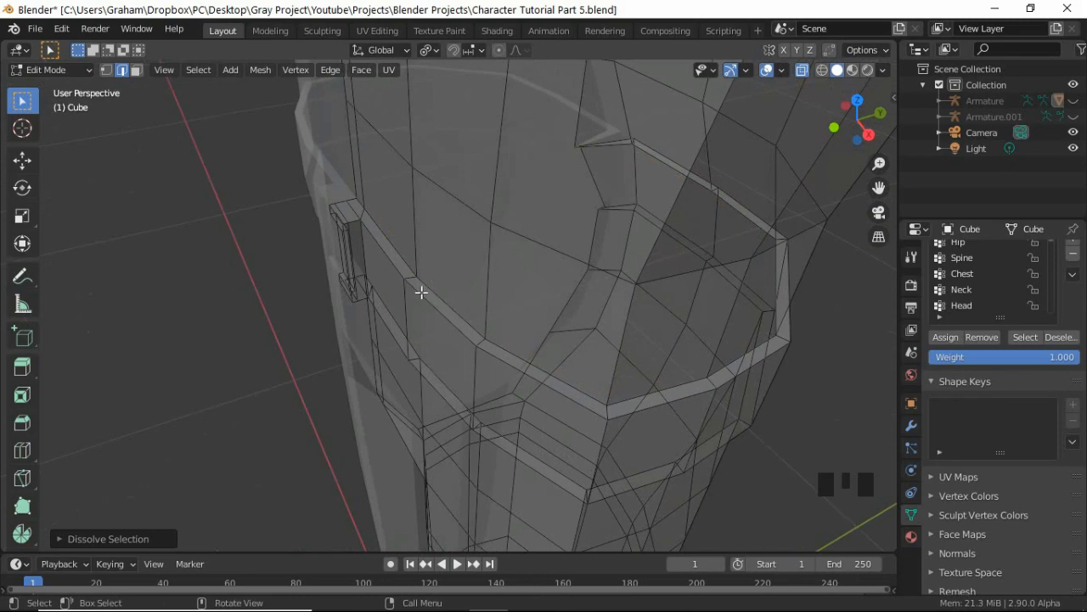
# Step: Try dissolving the horizontal waist edge loop just above the belt, and undo it
pyautogui.moveTo(410, 291); pyautogui.dragTo(340, 226, button='middle')
pyautogui.scroll(-2, 327, 230)
pyautogui.press('KP_1')
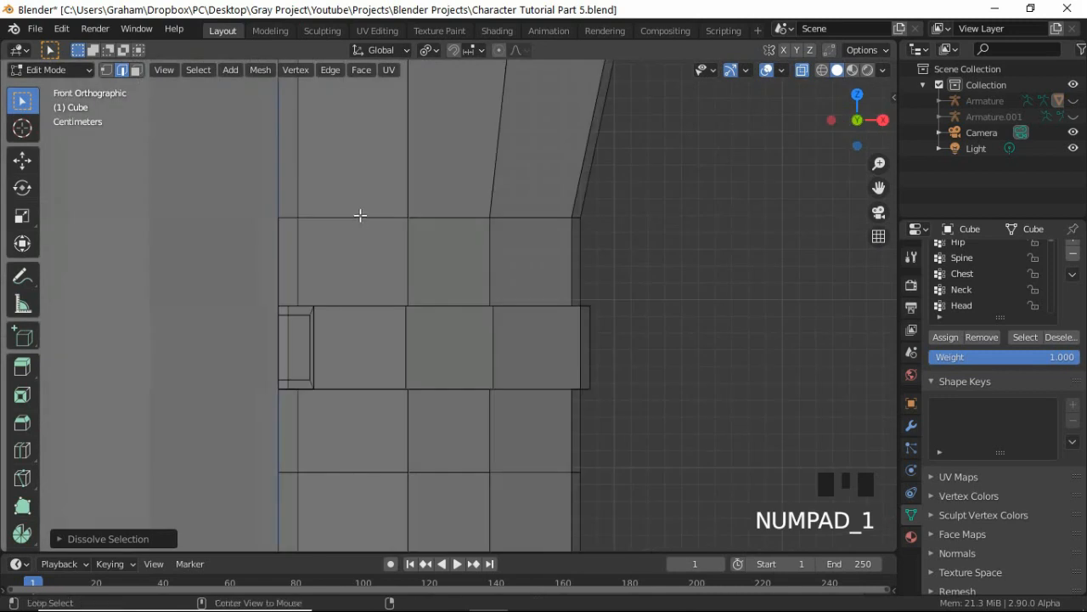
pyautogui.keyDown('alt'); pyautogui.click(360, 216); pyautogui.keyUp('alt')
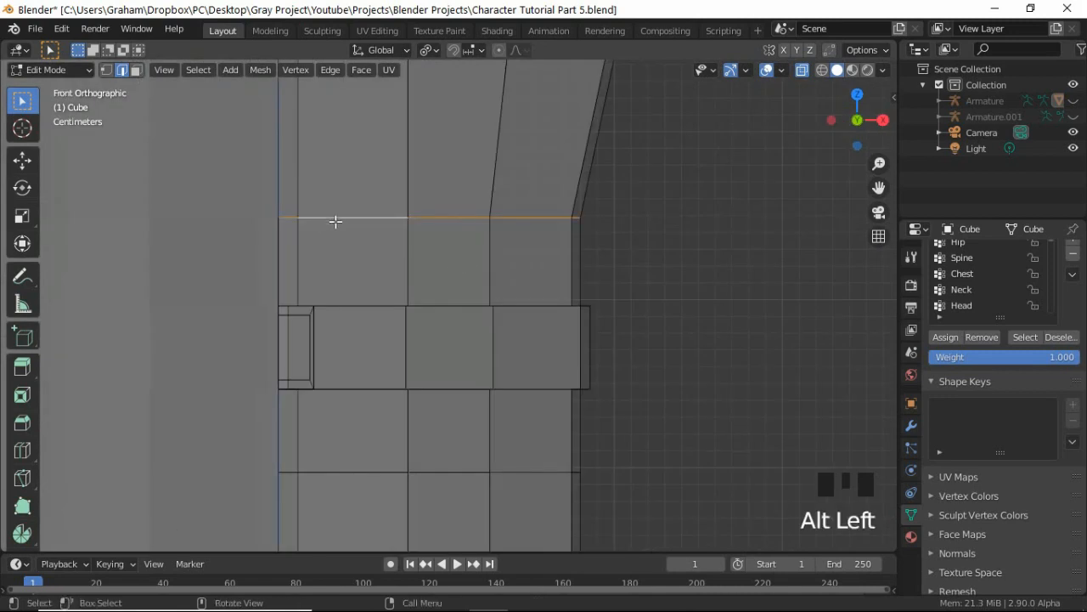
pyautogui.rightClick(335, 221)
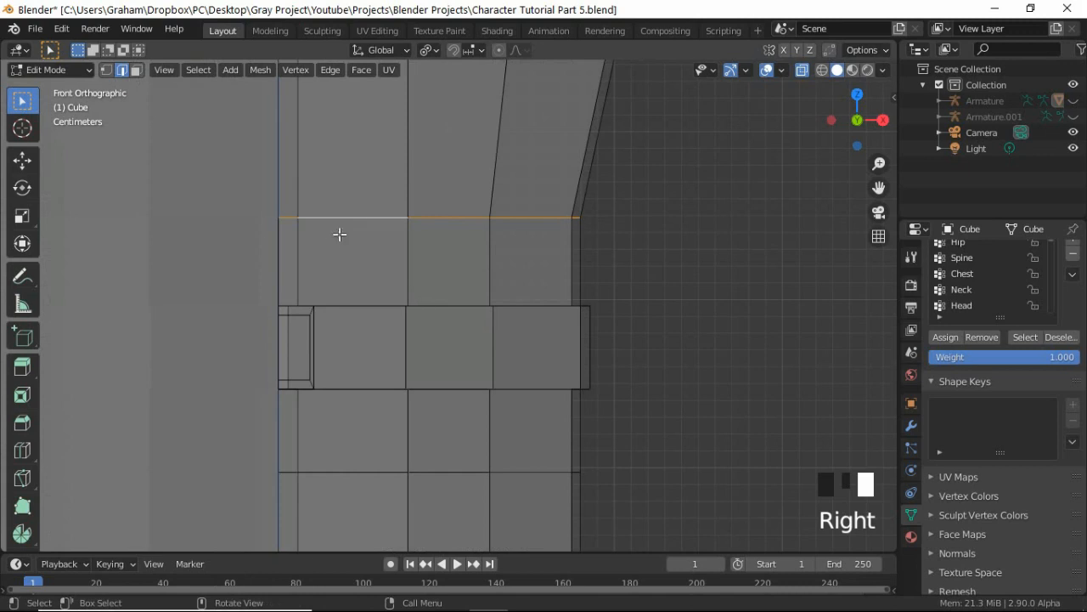
pyautogui.rightClick(364, 222)
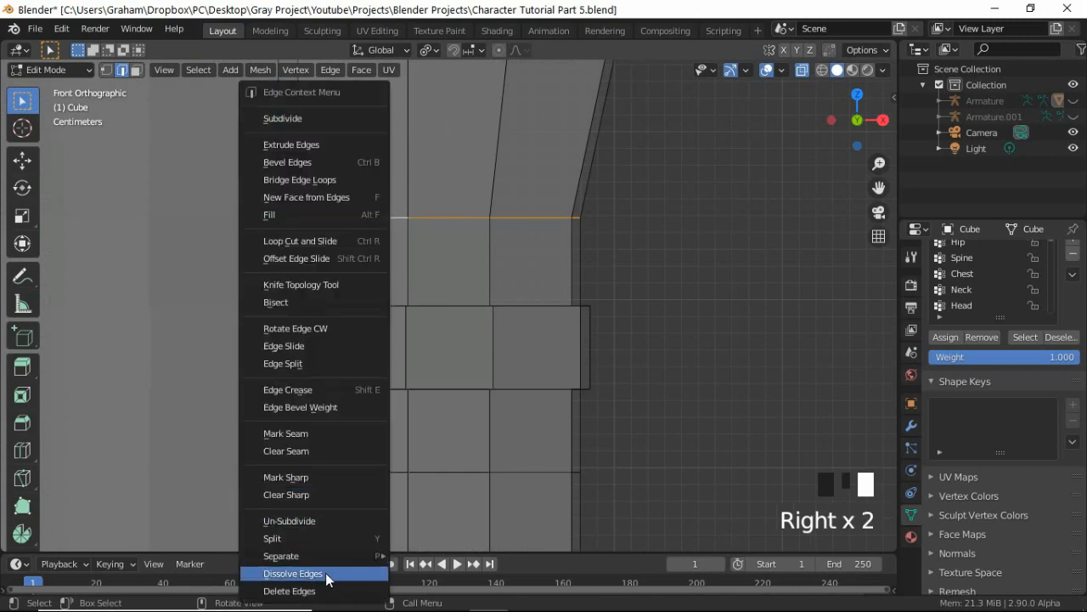
pyautogui.click(326, 575)
pyautogui.scroll(-5, 481, 320)
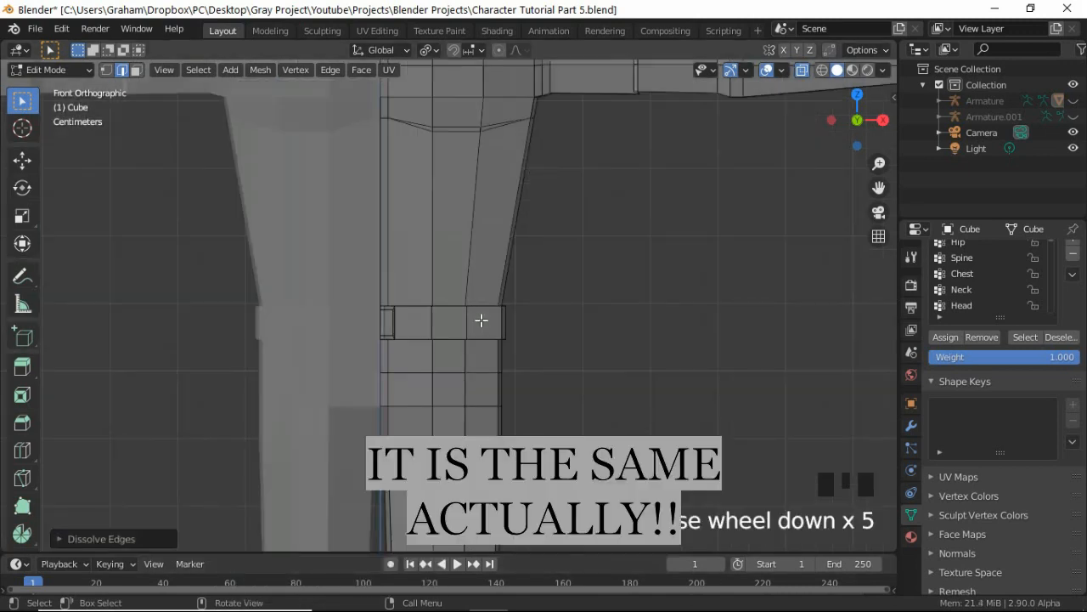
pyautogui.scroll(1, 502, 328)
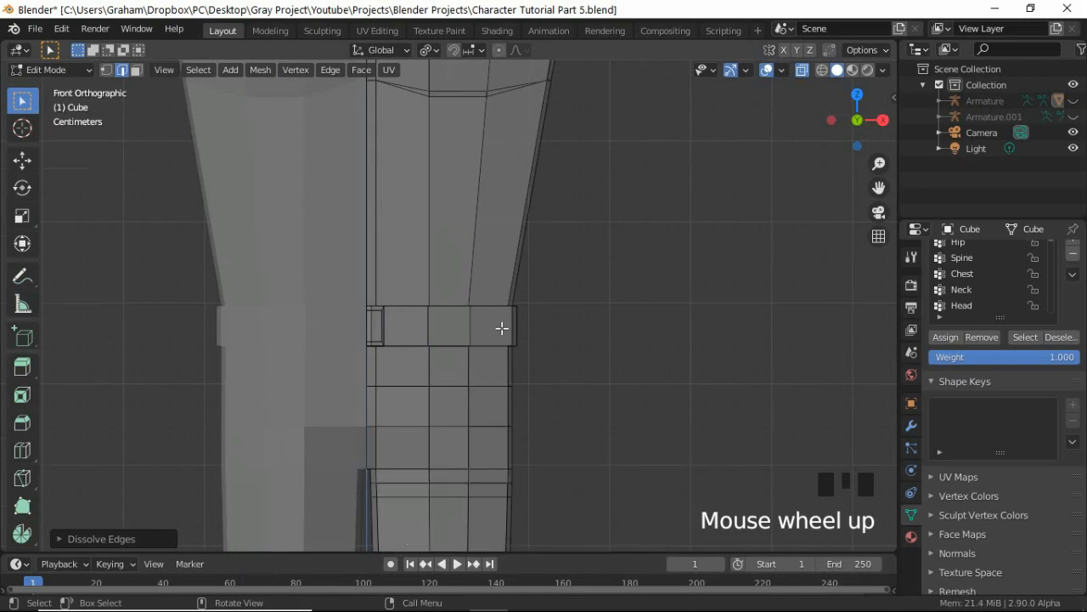
pyautogui.hotkey('ctrl', 'z')
# Step: Examine the waist and leg topology, turning off X-ray to check the whole figure from the front
pyautogui.moveTo(454, 241); pyautogui.dragTo(381, 319, button='middle')
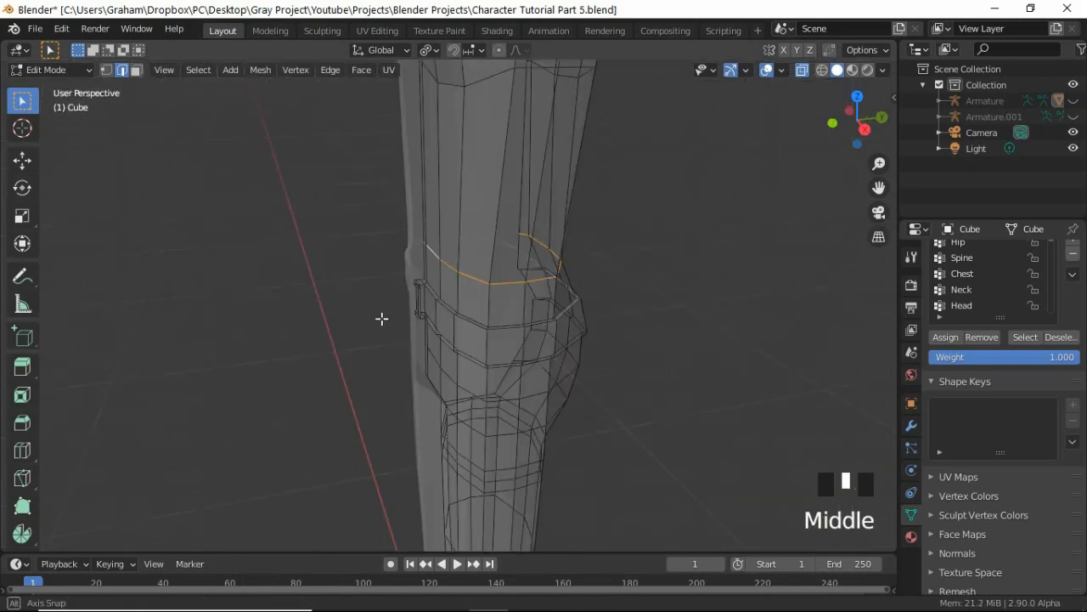
pyautogui.scroll(2, 442, 355)
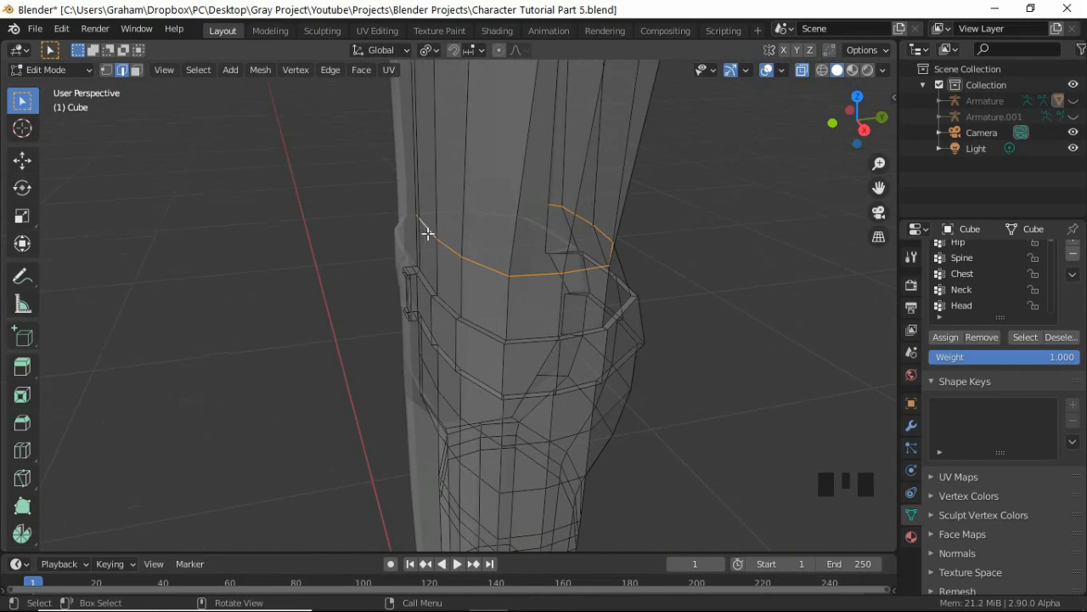
pyautogui.scroll(-3, 437, 359)
pyautogui.moveTo(437, 359); pyautogui.dragTo(475, 424, button='middle')
pyautogui.press('KP_1')
pyautogui.keyDown('shift'); pyautogui.moveTo(485, 466); pyautogui.dragTo(517, 242, button='middle'); pyautogui.keyUp('shift')
pyautogui.scroll(3, 515, 277)
pyautogui.keyDown('shift'); pyautogui.moveTo(527, 340); pyautogui.dragTo(551, 345, button='middle'); pyautogui.keyUp('shift')
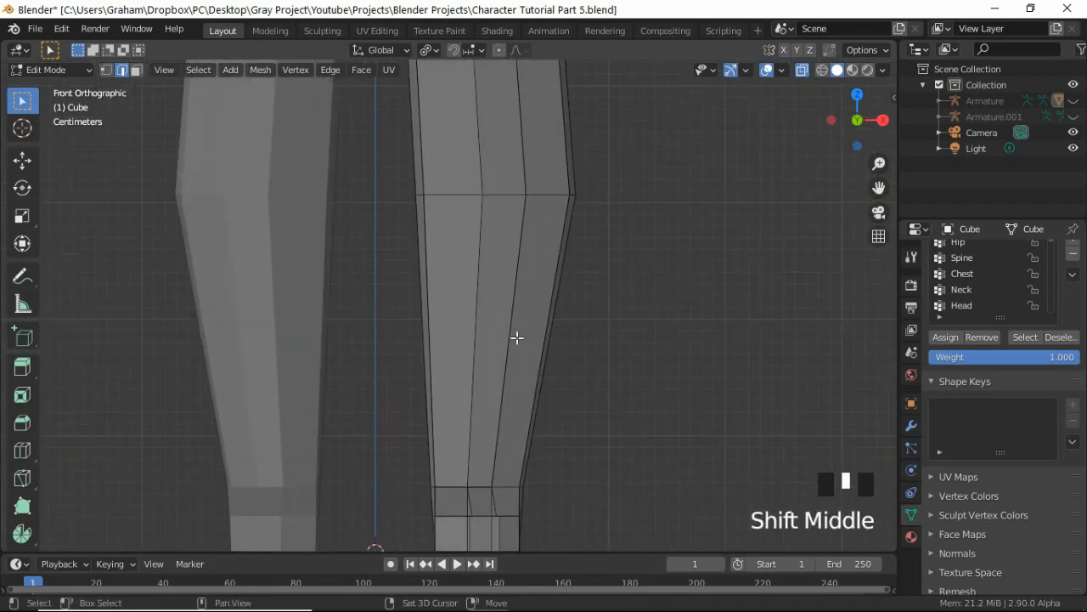
pyautogui.scroll(-6, 501, 255)
pyautogui.hotkey('alt', 'z')
pyautogui.keyDown('shift'); pyautogui.moveTo(500, 253); pyautogui.dragTo(473, 207, button='middle'); pyautogui.keyUp('shift')
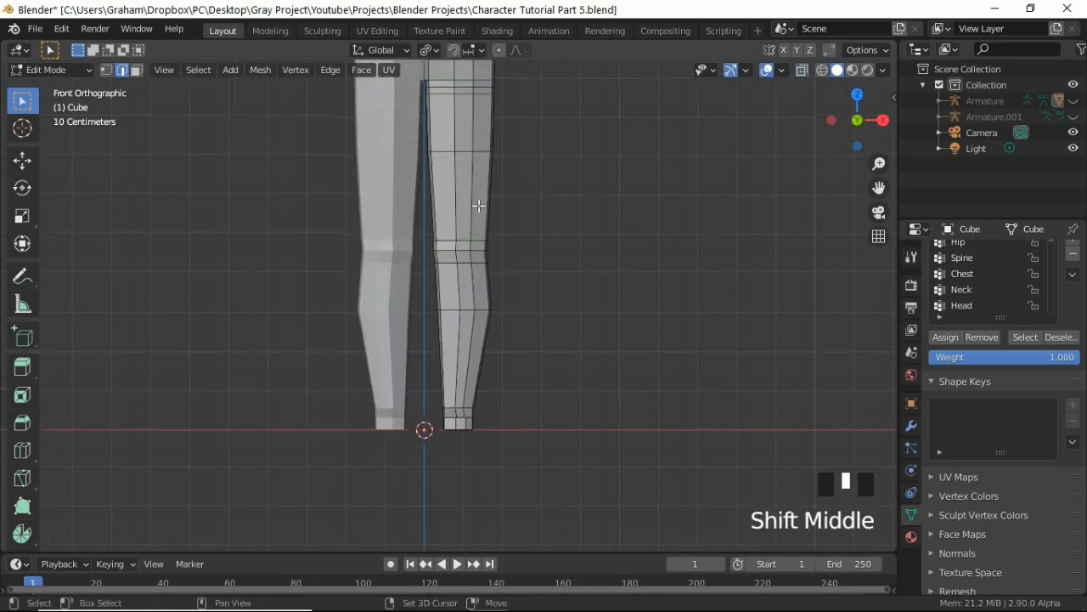
pyautogui.scroll(-3, 522, 238)
pyautogui.keyDown('shift'); pyautogui.moveTo(522, 238); pyautogui.dragTo(476, 273, button='middle'); pyautogui.keyUp('shift')
pyautogui.scroll(1, 487, 326)
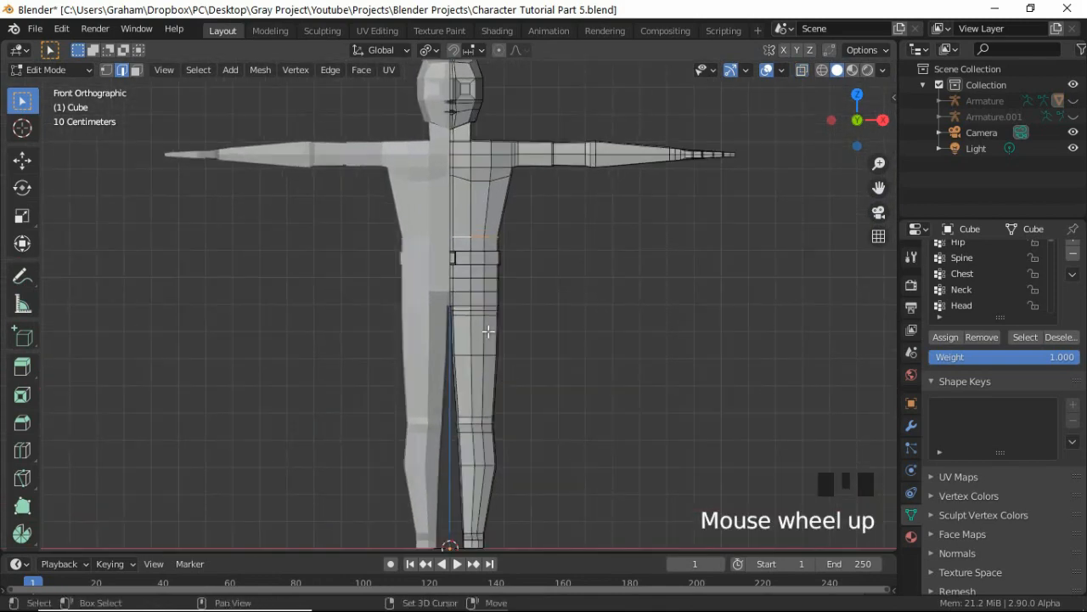
pyautogui.keyDown('shift'); pyautogui.moveTo(487, 330); pyautogui.dragTo(484, 318, button='middle'); pyautogui.keyUp('shift')
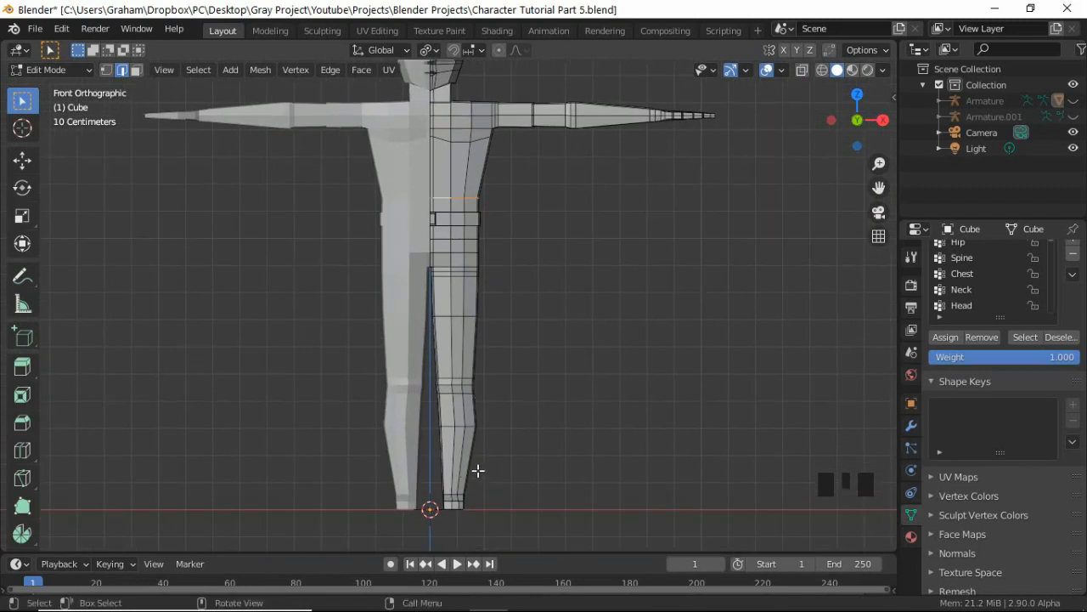
# Step: Add a single centred loop cut around the lower leg between the calf and the ankle
pyautogui.scroll(2, 486, 471)
pyautogui.keyDown('shift'); pyautogui.moveTo(486, 471); pyautogui.dragTo(442, 422, button='middle'); pyautogui.keyUp('shift')
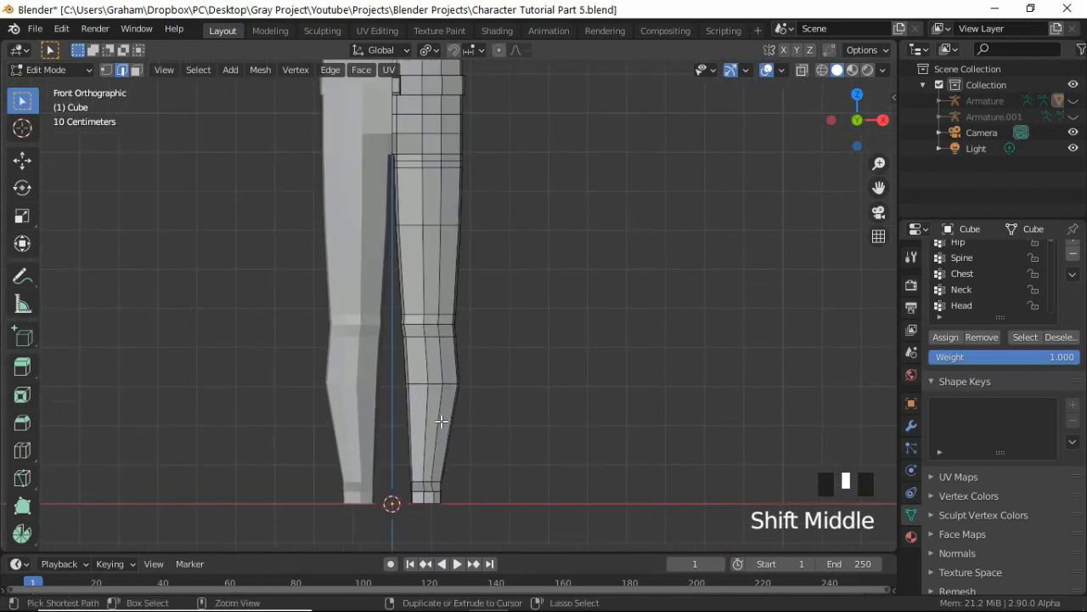
pyautogui.hotkey('ctrl', 'r')
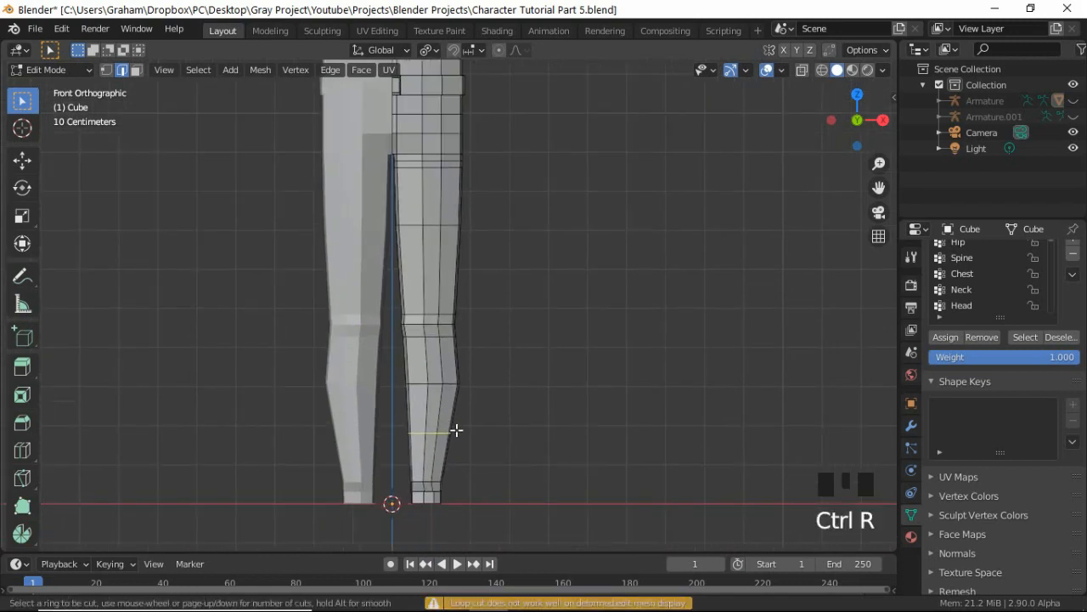
pyautogui.click(456, 431)
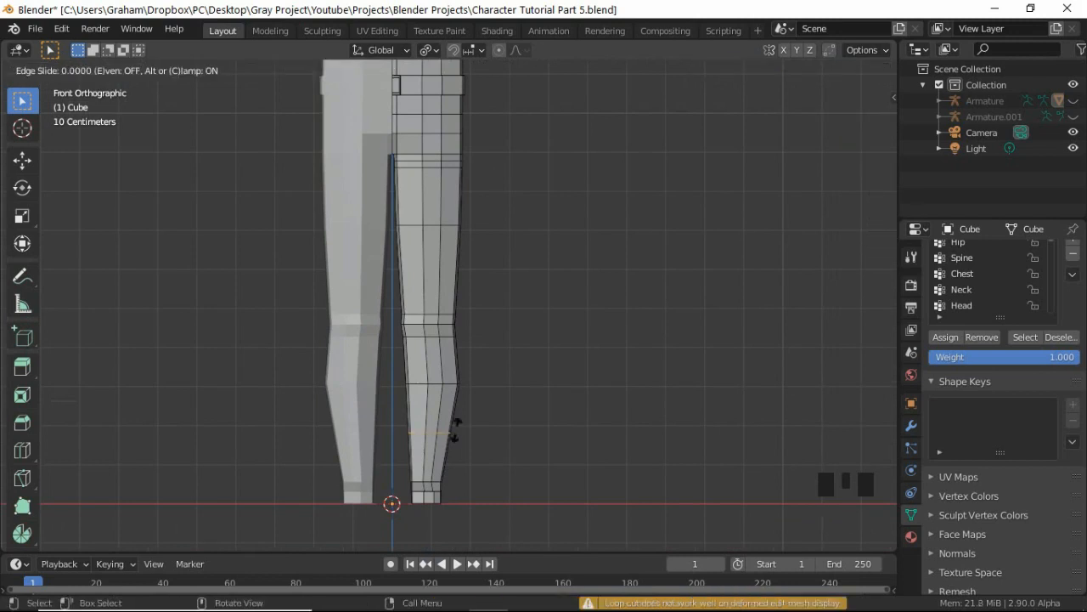
pyautogui.click(454, 427)
# Step: With X-ray on, select all lower-leg and foot faces below the new loop and extrude them in place
pyautogui.keyDown('shift'); pyautogui.moveTo(478, 507); pyautogui.dragTo(435, 374, button='middle'); pyautogui.keyUp('shift')
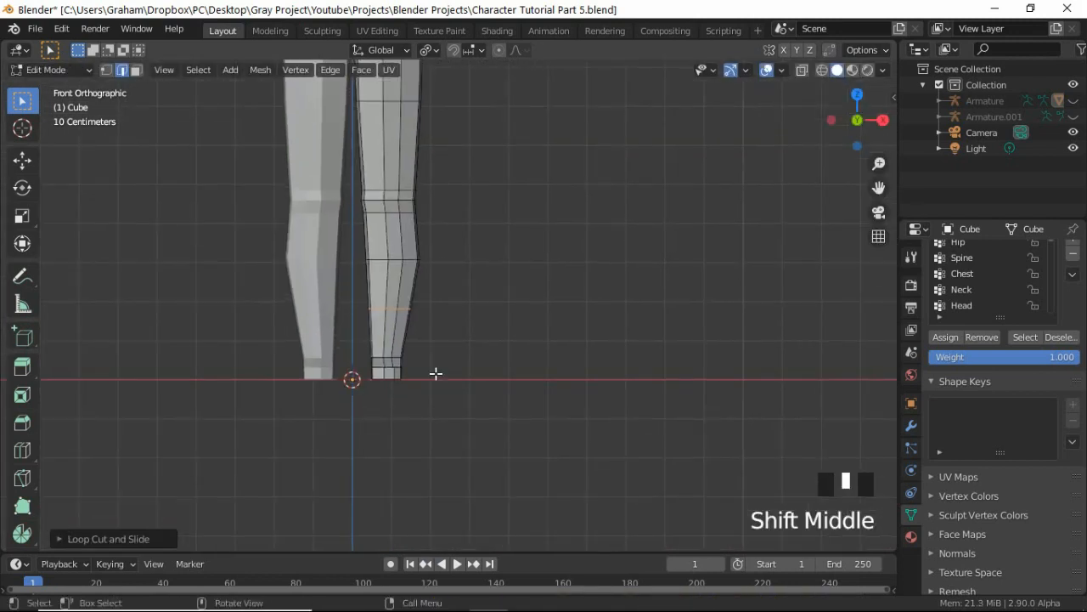
pyautogui.scroll(3, 394, 315)
pyautogui.keyDown('shift'); pyautogui.moveTo(393, 315); pyautogui.dragTo(479, 321, button='middle'); pyautogui.keyUp('shift')
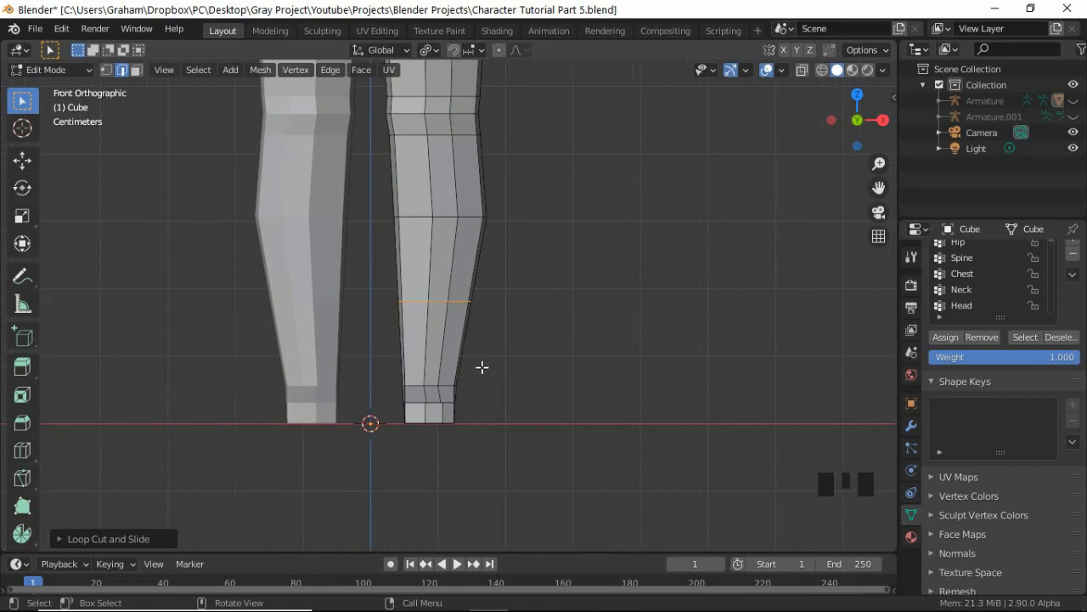
pyautogui.hotkey('alt', 'z')
pyautogui.press('3')
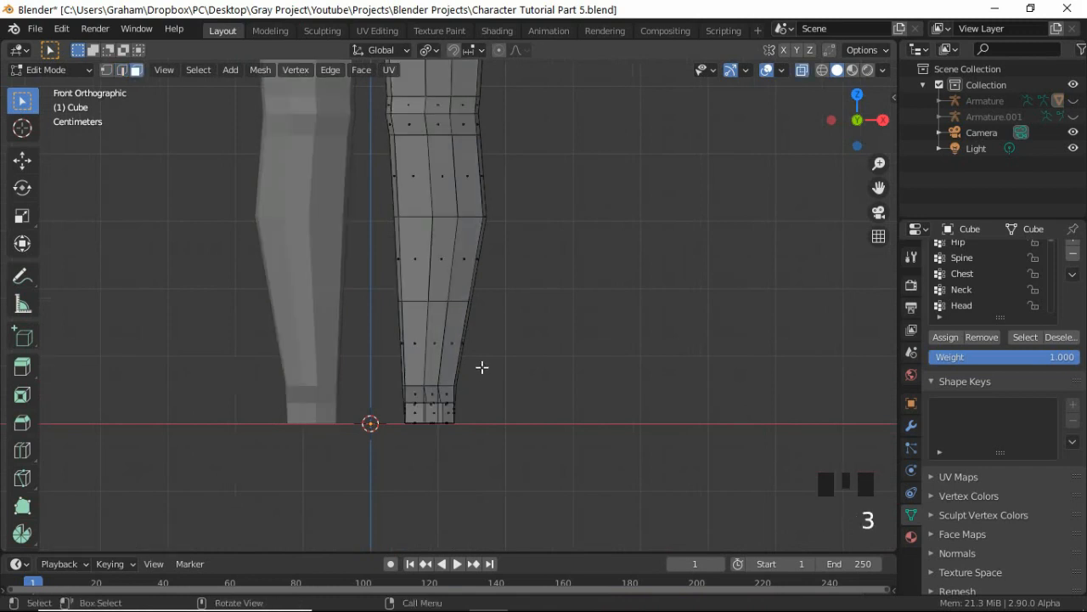
pyautogui.press('c')
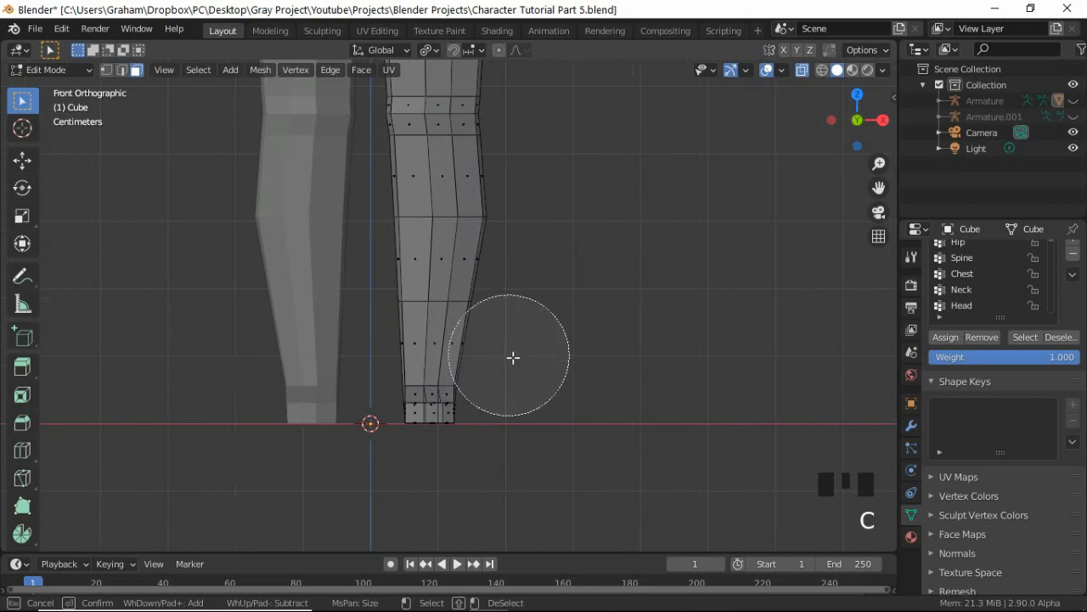
pyautogui.moveTo(524, 365)
pyautogui.mouseDown()
pyautogui.moveTo(466, 372)
pyautogui.moveTo(450, 390)
pyautogui.moveTo(425, 378)
pyautogui.mouseUp()
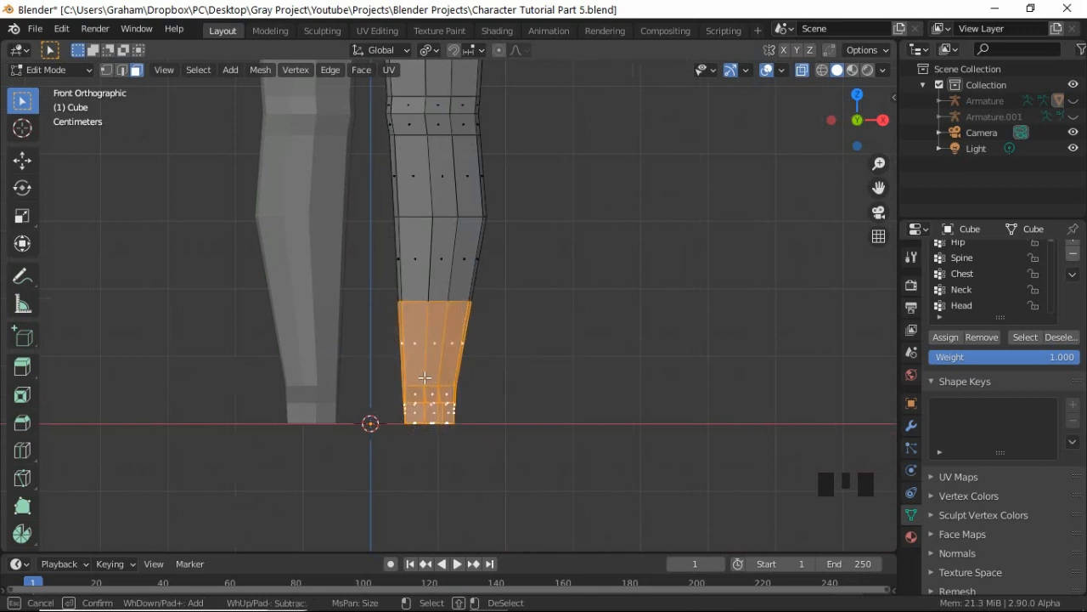
pyautogui.press('Escape')
pyautogui.press('e')
pyautogui.click(550, 361)
# Step: Select the edge loop at the top of the extruded lower-leg section and scale it to about 0.94
pyautogui.scroll(6, 481, 286)
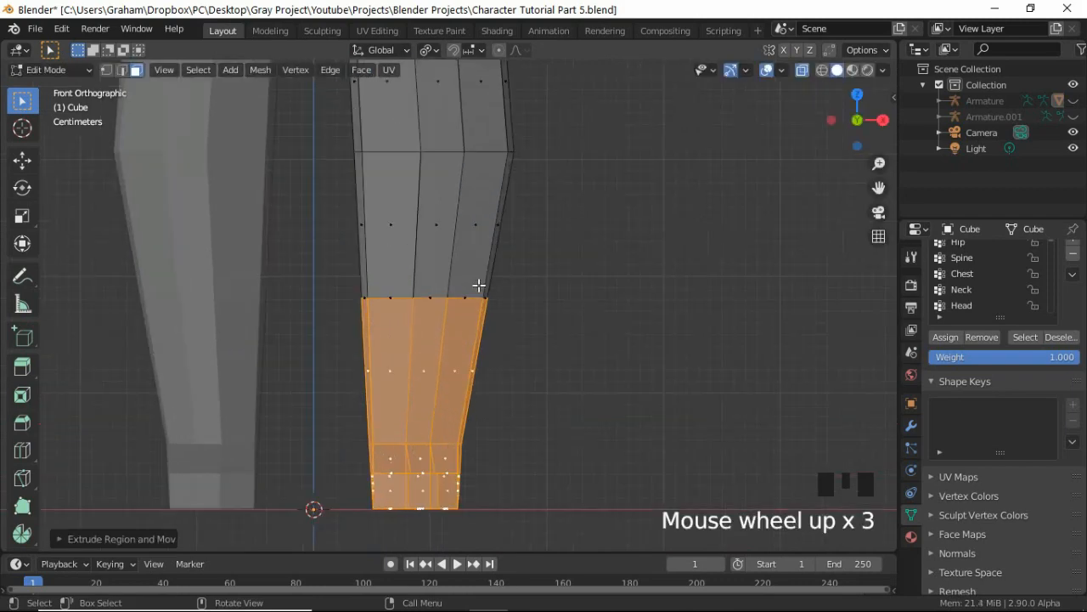
pyautogui.press('2')
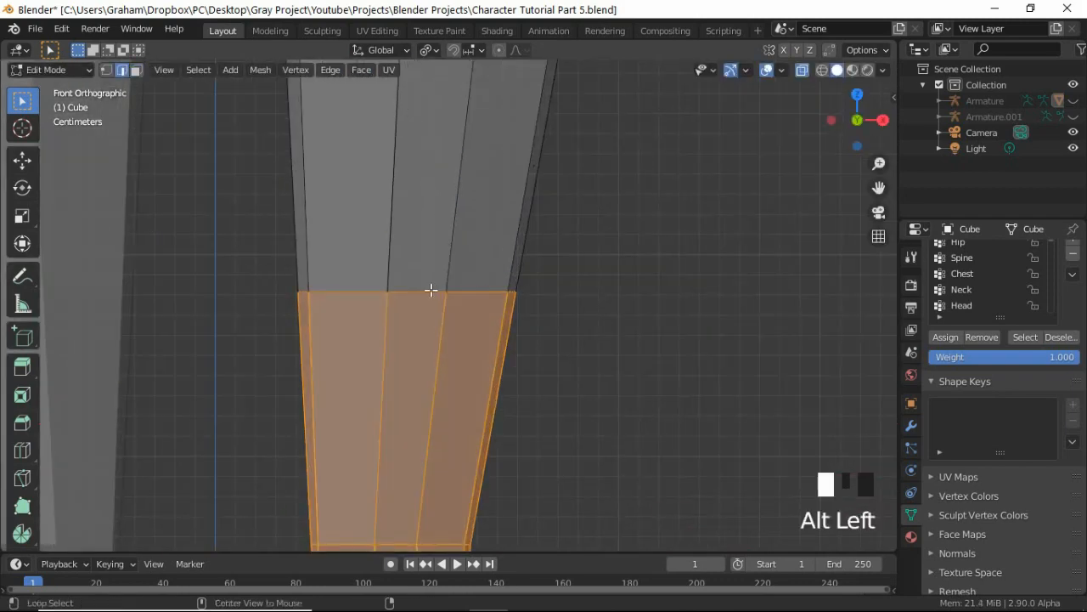
pyautogui.keyDown('alt'); pyautogui.click(434, 293); pyautogui.keyUp('alt')
pyautogui.moveTo(434, 294); pyautogui.dragTo(495, 357, button='middle')
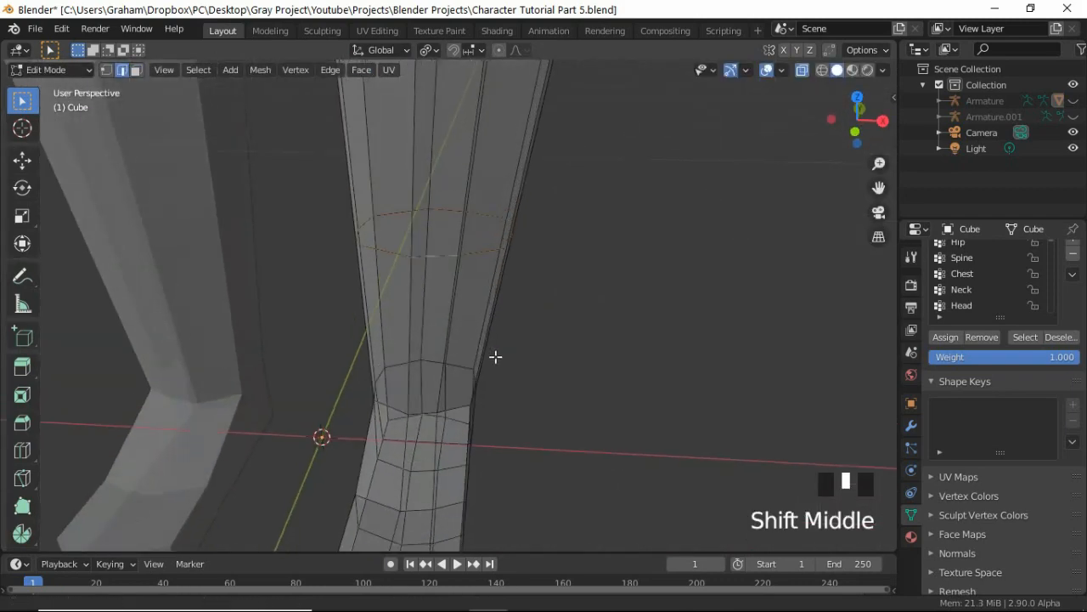
pyautogui.scroll(3, 498, 355)
pyautogui.press('s')
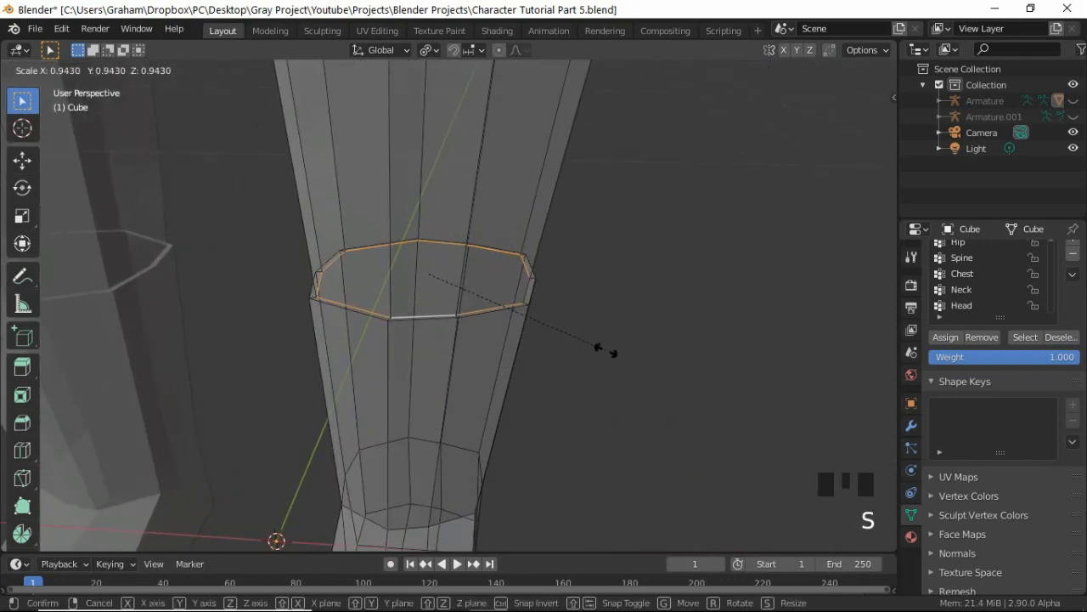
pyautogui.click(600, 348)
# Step: Select the outer edge loop of the lower-leg rim and scale it up slightly so it stands out from the leg
pyautogui.moveTo(485, 340); pyautogui.dragTo(403, 393, button='middle')
pyautogui.scroll(2, 356, 396)
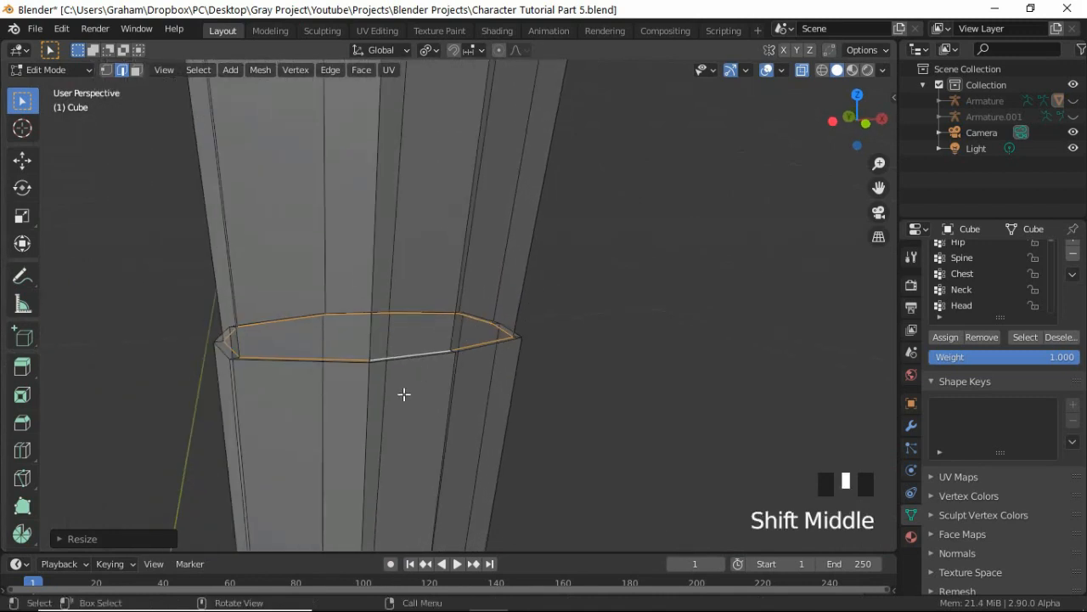
pyautogui.scroll(3, 376, 347)
pyautogui.keyDown('shift'); pyautogui.moveTo(376, 348); pyautogui.dragTo(432, 402, button='middle'); pyautogui.keyUp('shift')
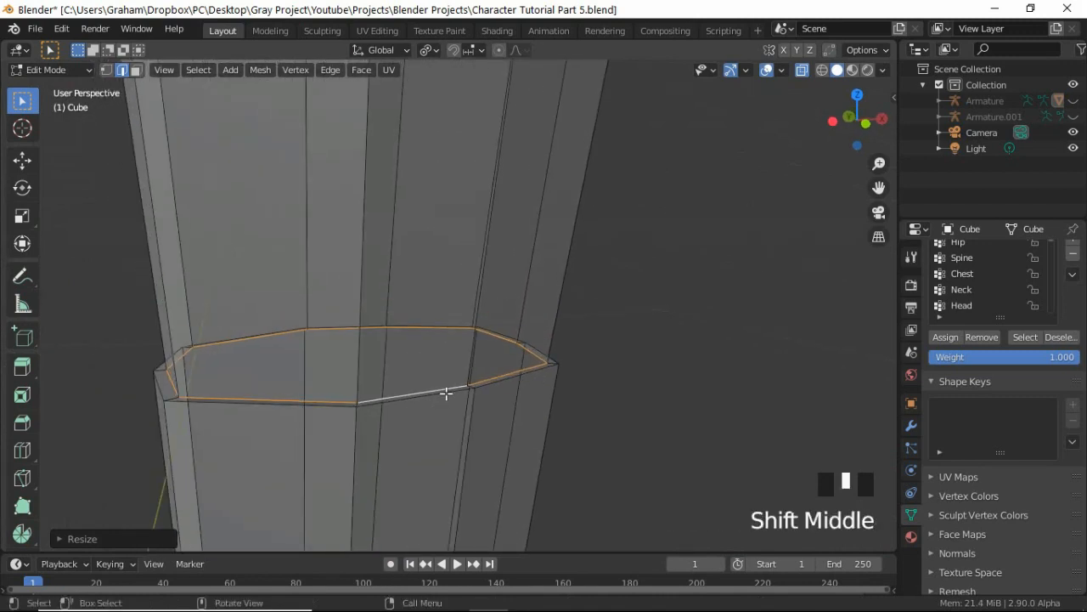
pyautogui.keyDown('alt'); pyautogui.click(446, 394); pyautogui.keyUp('alt')
pyautogui.press('s')
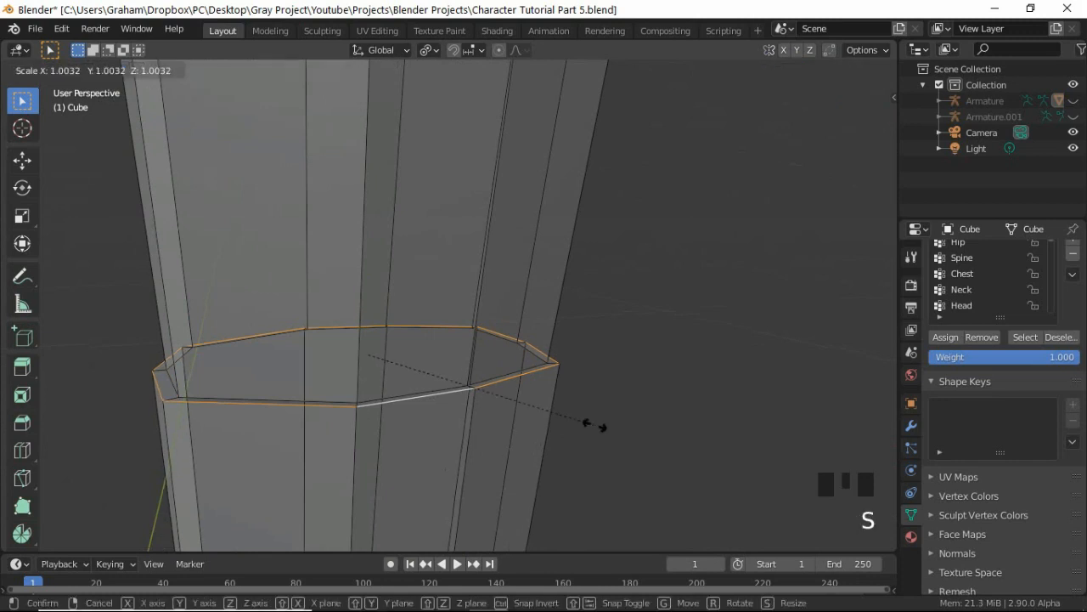
pyautogui.click(602, 427)
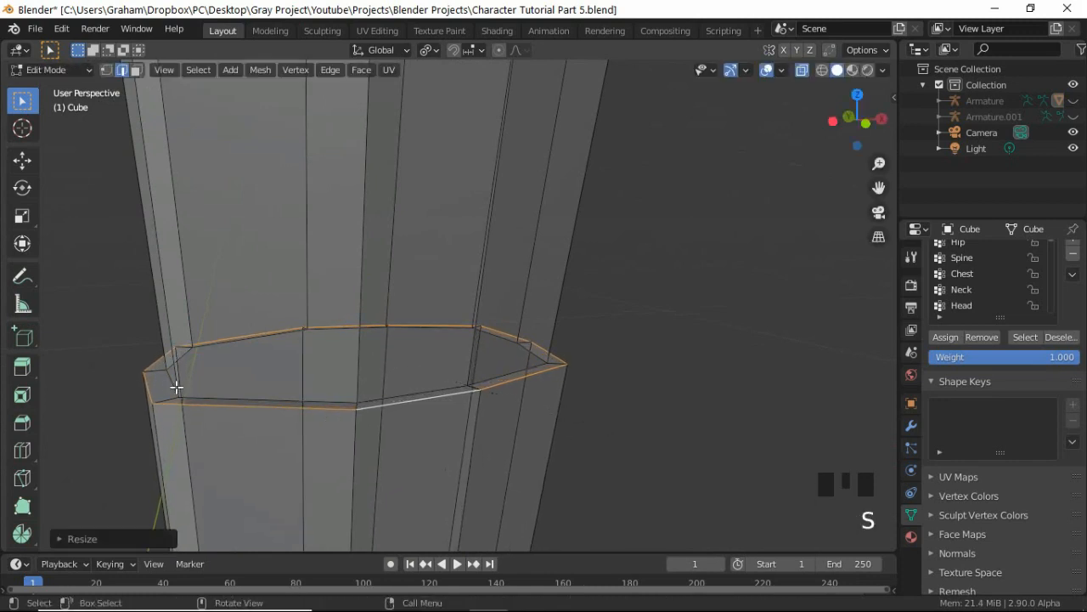
# Step: Add a centred loop cut around the narrow ledge between the inner and outer rim loops
pyautogui.hotkey('ctrl', 'r')
pyautogui.click(174, 387)
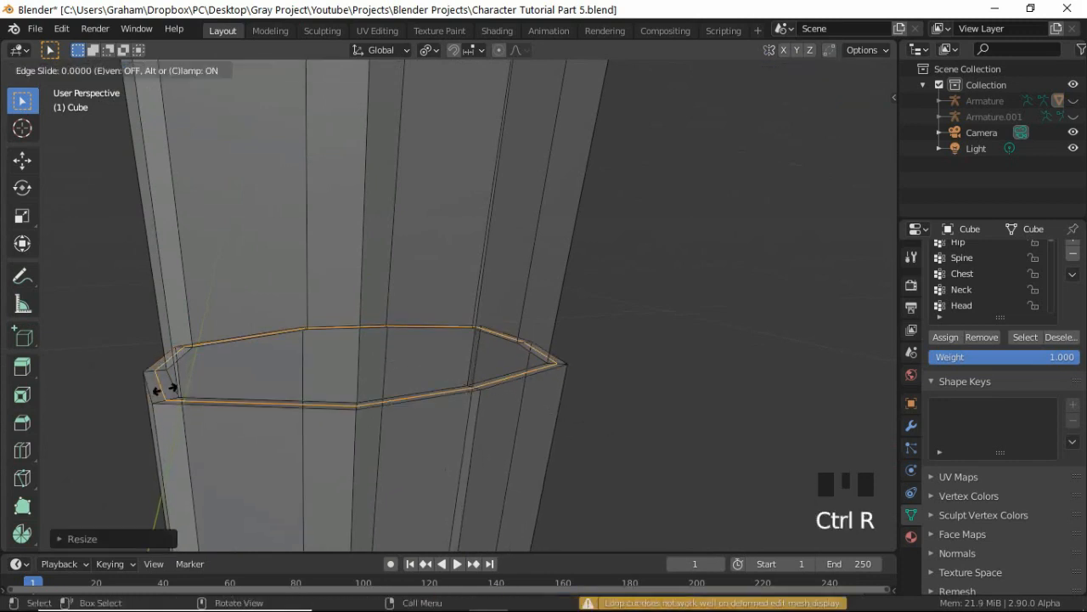
pyautogui.rightClick(164, 391)
# Step: Select the outer ring of faces on the lower-leg ledge and raise it about 0.005 m along Z
pyautogui.press('3')
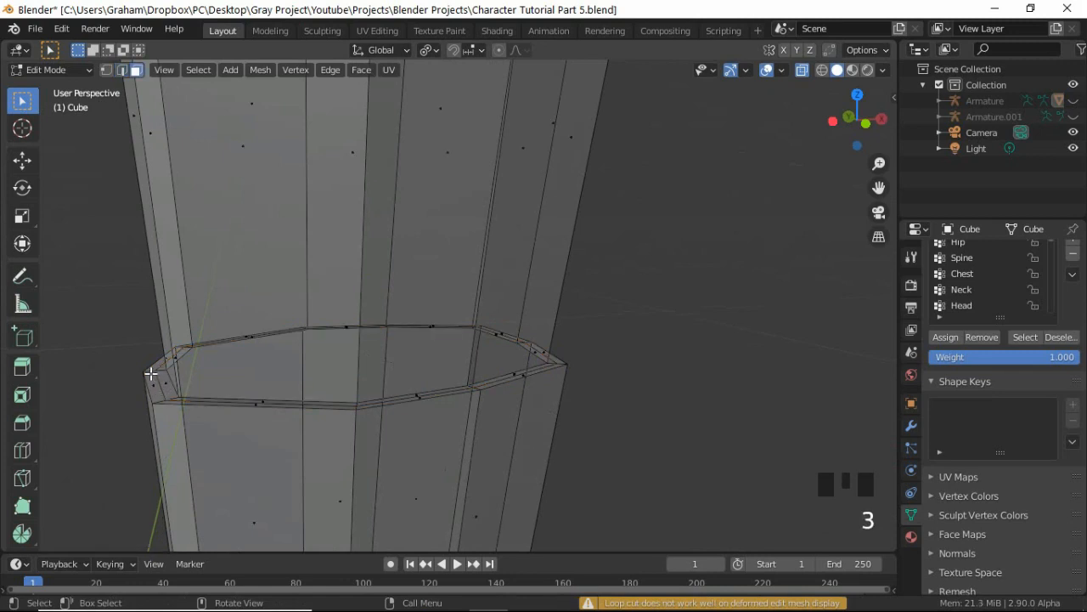
pyautogui.press('alt')
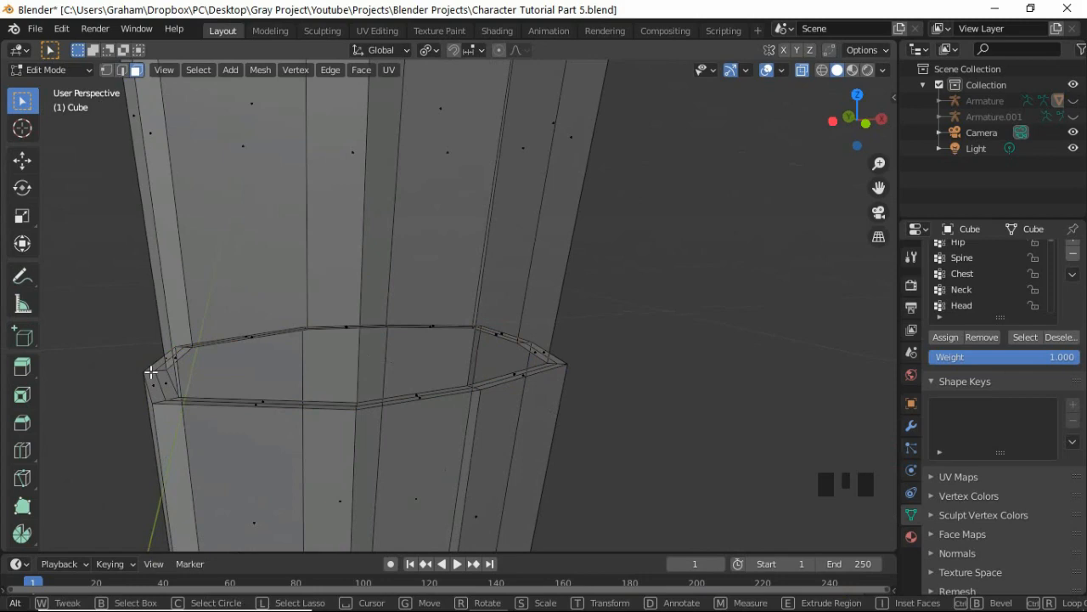
pyautogui.keyDown('alt'); pyautogui.click(151, 372); pyautogui.keyUp('alt')
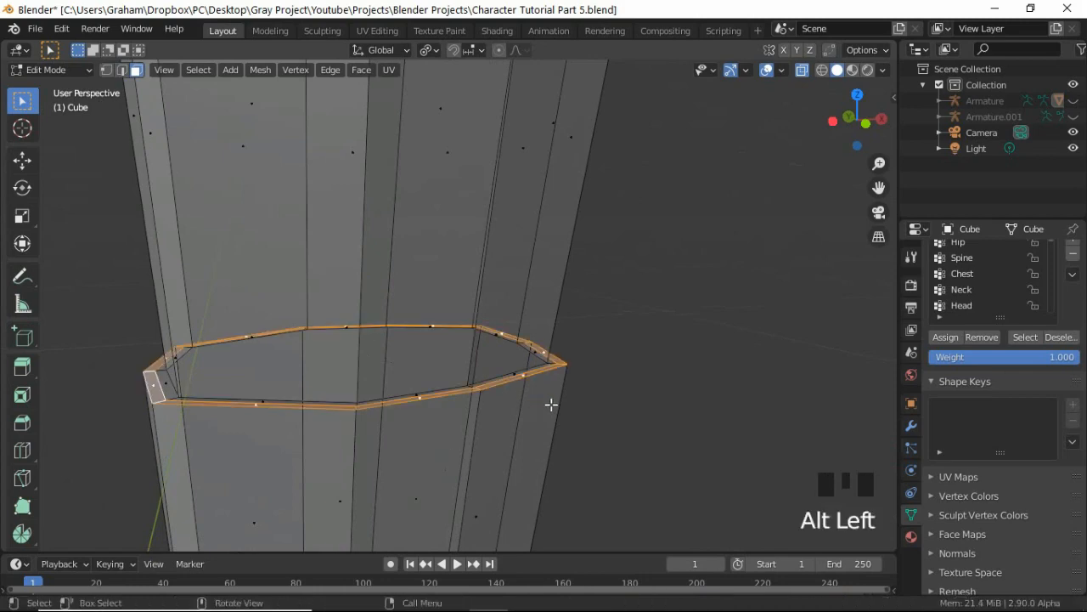
pyautogui.press('KP_1')
pyautogui.press('KP_3')
pyautogui.press('KP_1')
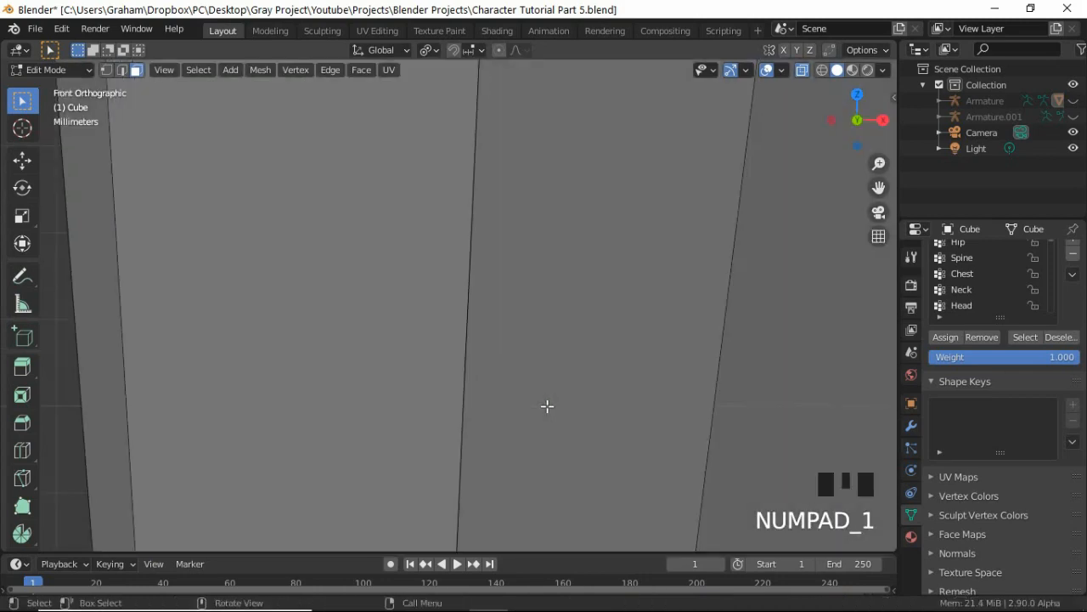
pyautogui.press('KP_Decimal')
pyautogui.press('g')
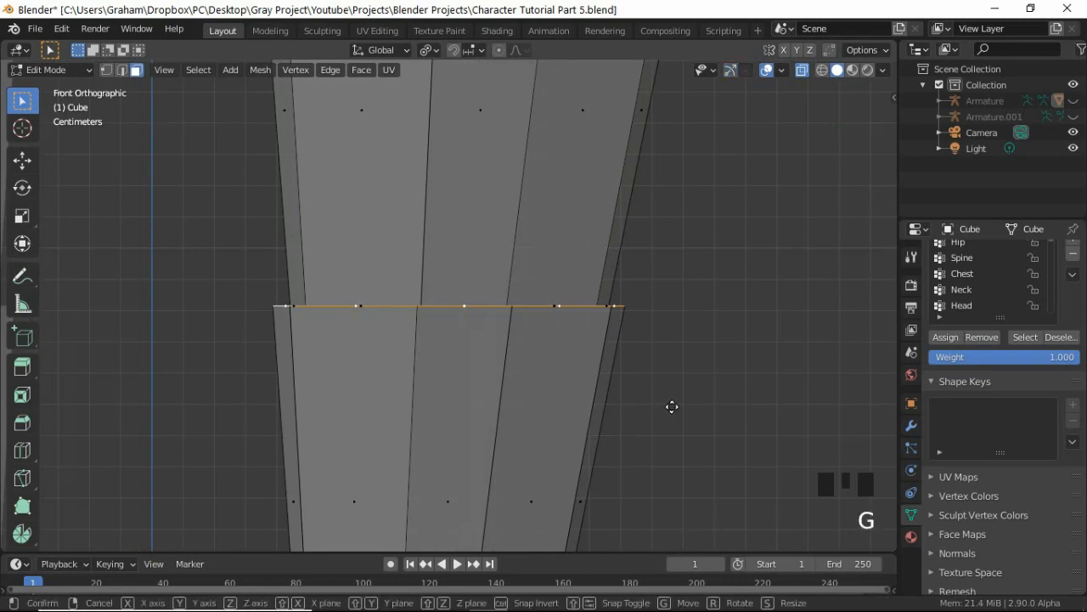
pyautogui.press('z')
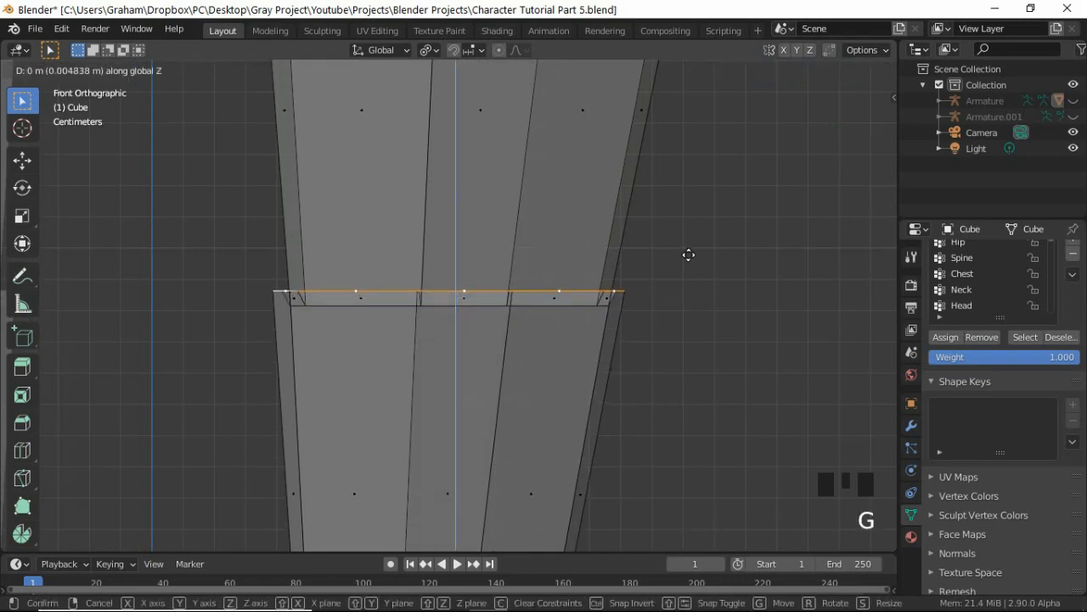
pyautogui.click(689, 255)
# Step: Examine the raised lower-leg rim and the whole figure from several angles with X-ray off
pyautogui.moveTo(459, 282); pyautogui.dragTo(508, 322, button='middle')
pyautogui.scroll(-9, 508, 321)
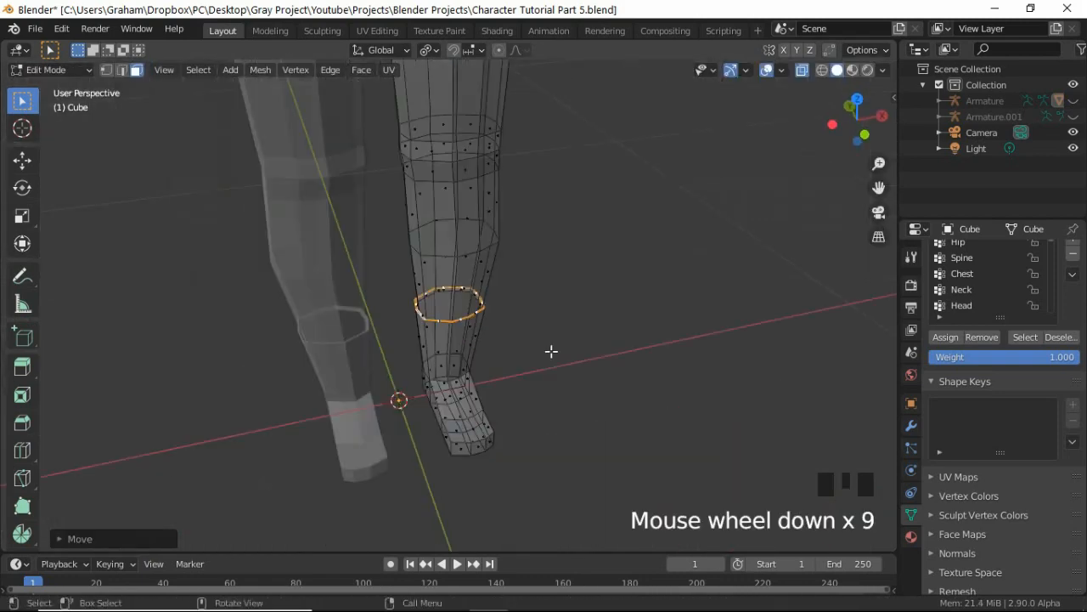
pyautogui.moveTo(553, 352); pyautogui.dragTo(502, 303, button='middle')
pyautogui.press('KP_1')
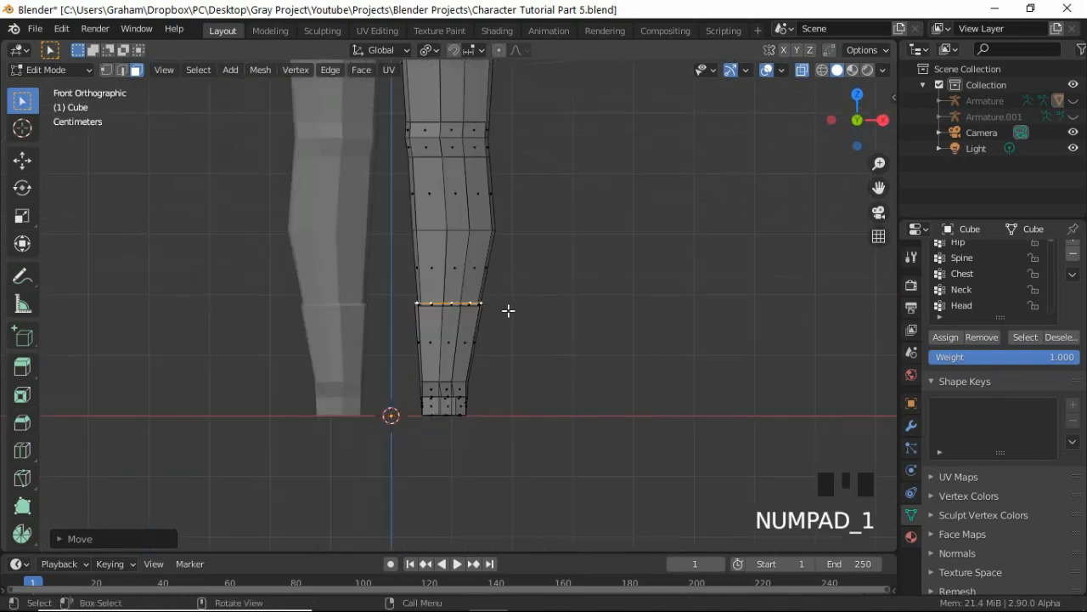
pyautogui.hotkey('alt', 'z')
pyautogui.scroll(-2, 478, 314)
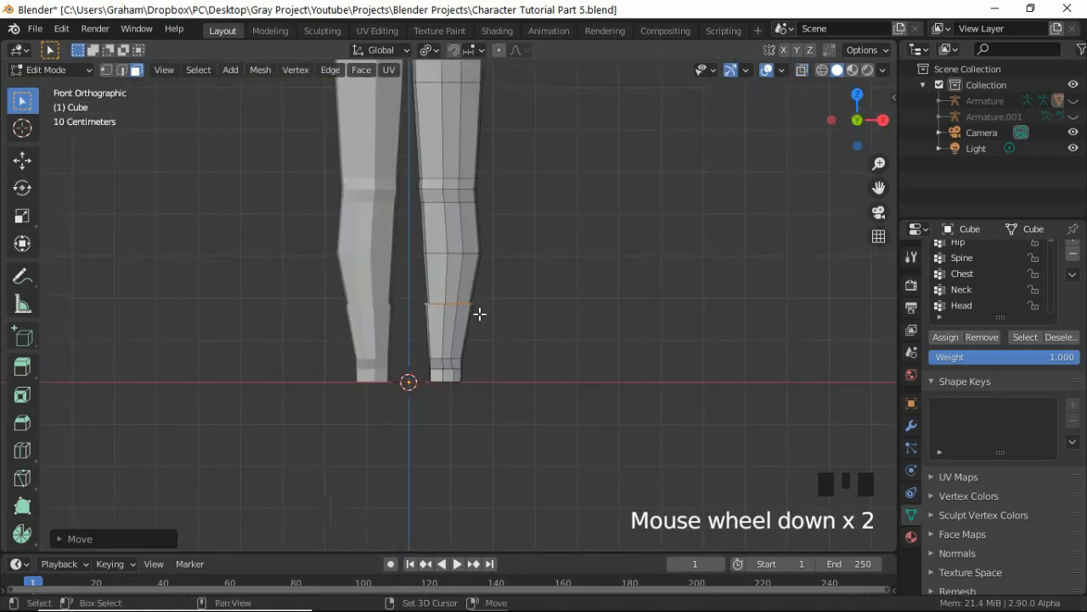
pyautogui.keyDown('shift'); pyautogui.moveTo(478, 314); pyautogui.dragTo(476, 383, button='middle'); pyautogui.keyUp('shift')
pyautogui.keyDown('shift'); pyautogui.moveTo(492, 102); pyautogui.dragTo(427, 201, button='middle'); pyautogui.keyUp('shift')
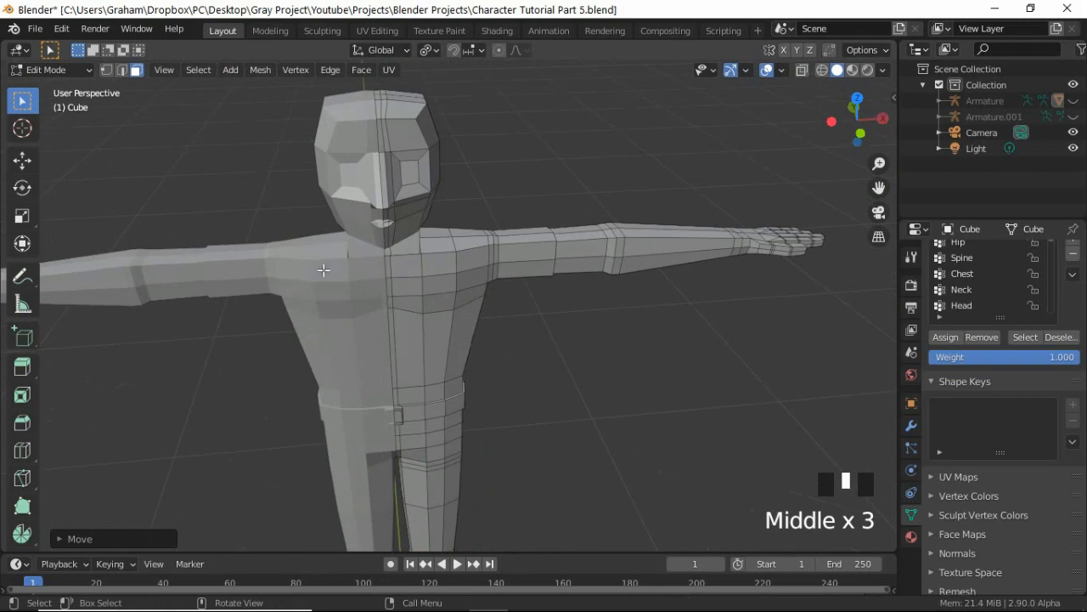
pyautogui.scroll(-3, 323, 267)
pyautogui.moveTo(294, 291); pyautogui.dragTo(511, 285, button='middle')
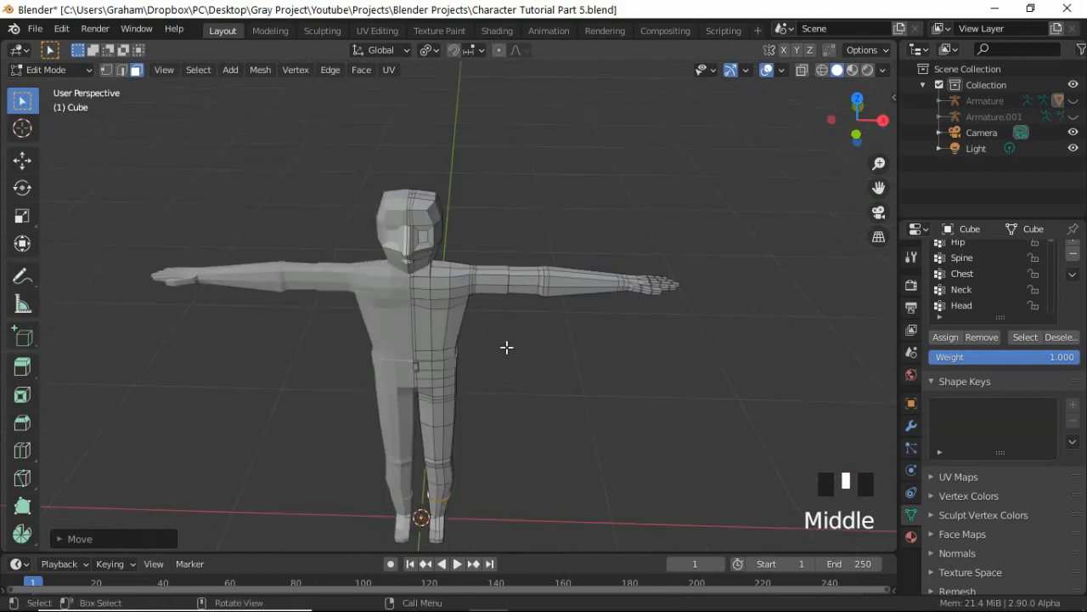
pyautogui.moveTo(508, 348)
pyautogui.keyDown('shift'); pyautogui.mouseDown(button='middle')
pyautogui.moveTo(486, 299)
pyautogui.moveTo(530, 321)
pyautogui.moveTo(475, 320)
pyautogui.moveTo(497, 341)
pyautogui.mouseUp(button='middle'); pyautogui.keyUp('shift')
pyautogui.press('KP_1')
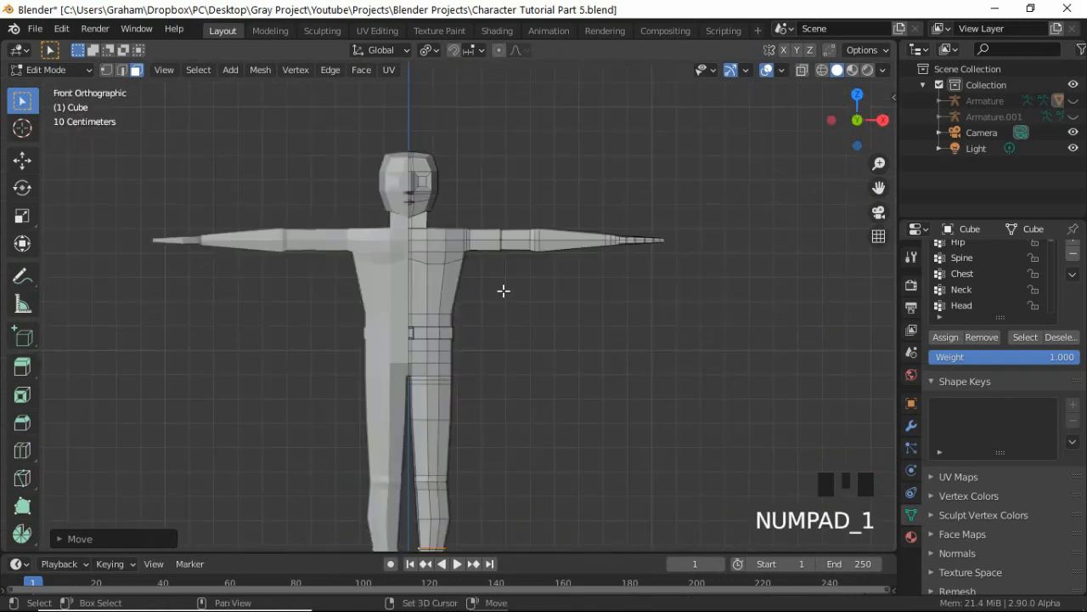
pyautogui.keyDown('shift'); pyautogui.moveTo(502, 292); pyautogui.dragTo(512, 303, button='middle'); pyautogui.keyUp('shift')
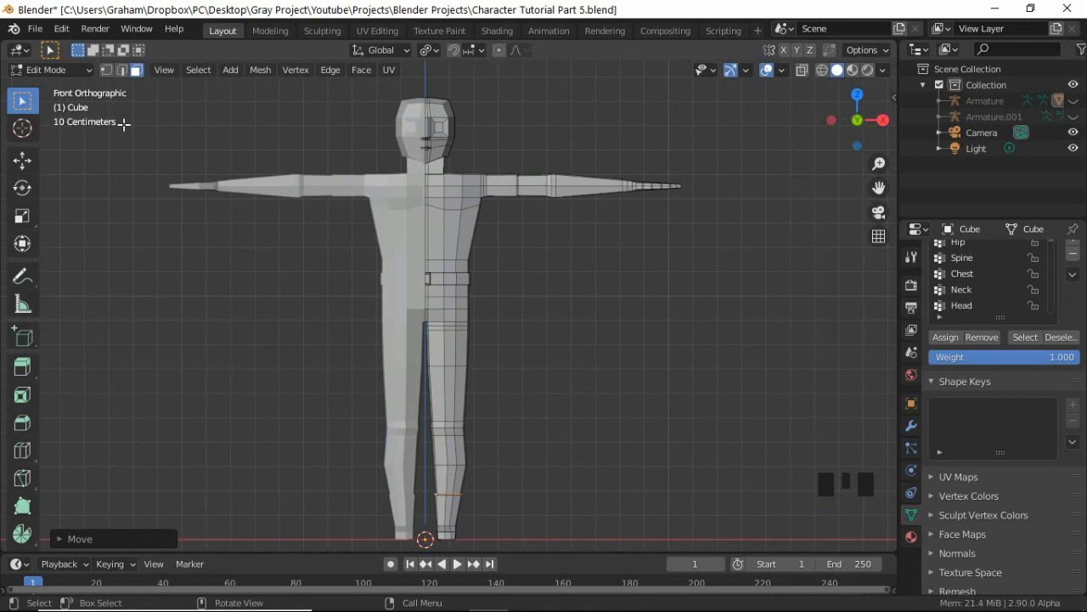
# Step: Leave mesh editing and return the character to Object Mode
pyautogui.click(72, 72)
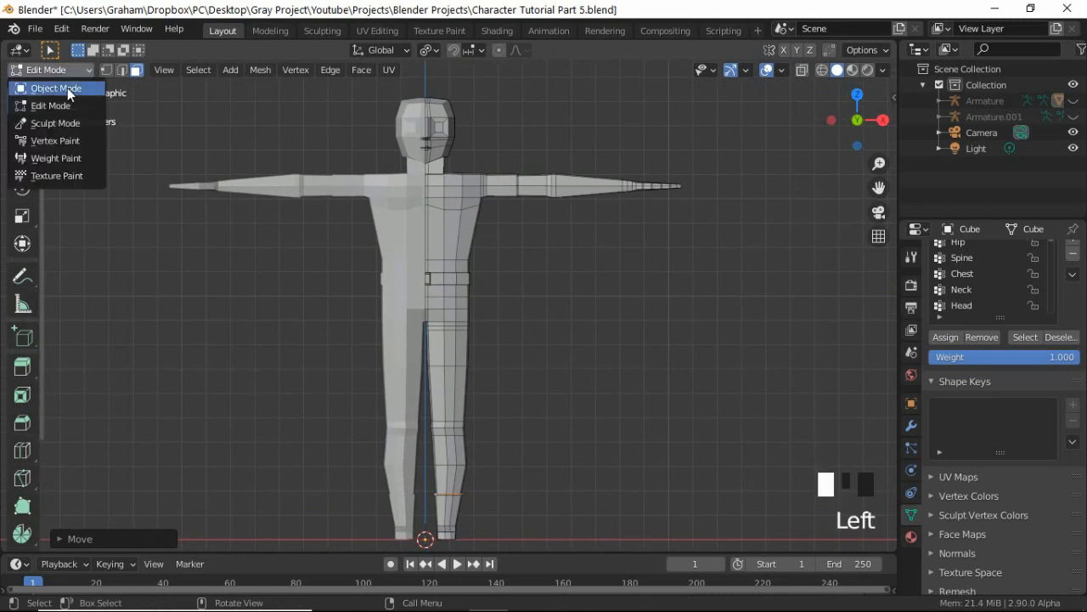
pyautogui.click(67, 87)
pyautogui.keyDown('shift'); pyautogui.moveTo(504, 291); pyautogui.dragTo(519, 282, button='middle'); pyautogui.keyUp('shift')
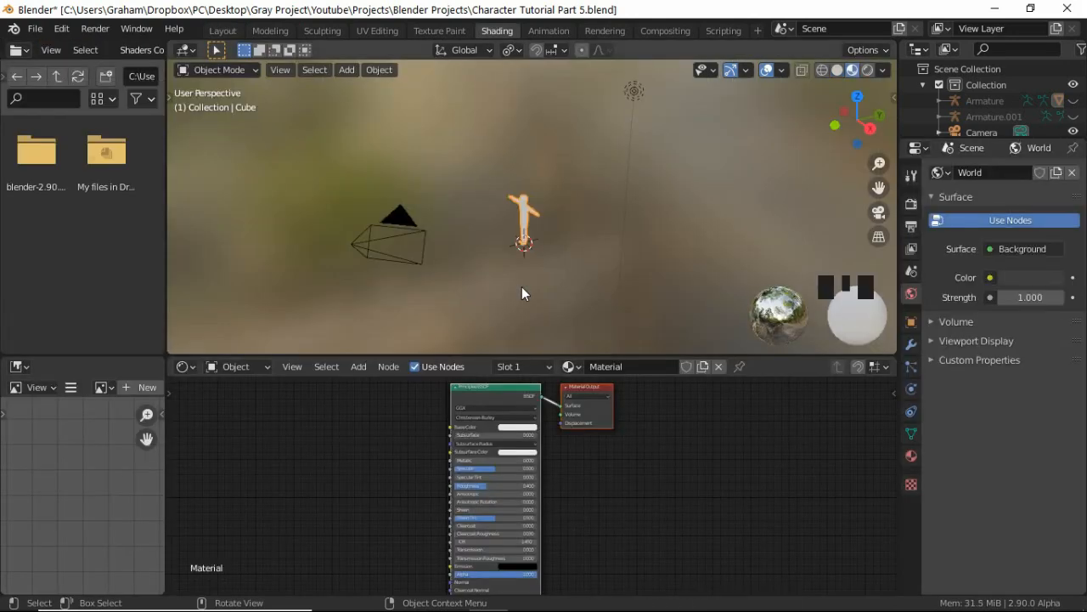
# Step: Select the character mesh in the Shading workspace and bring it into a closer front view
pyautogui.click(521, 204)
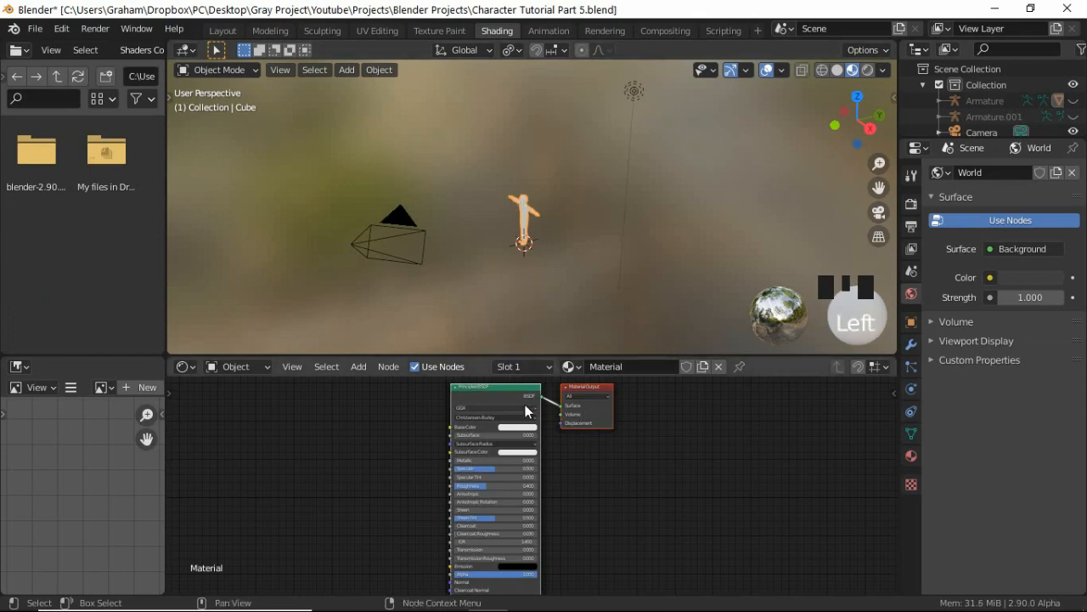
pyautogui.scroll(7, 501, 268)
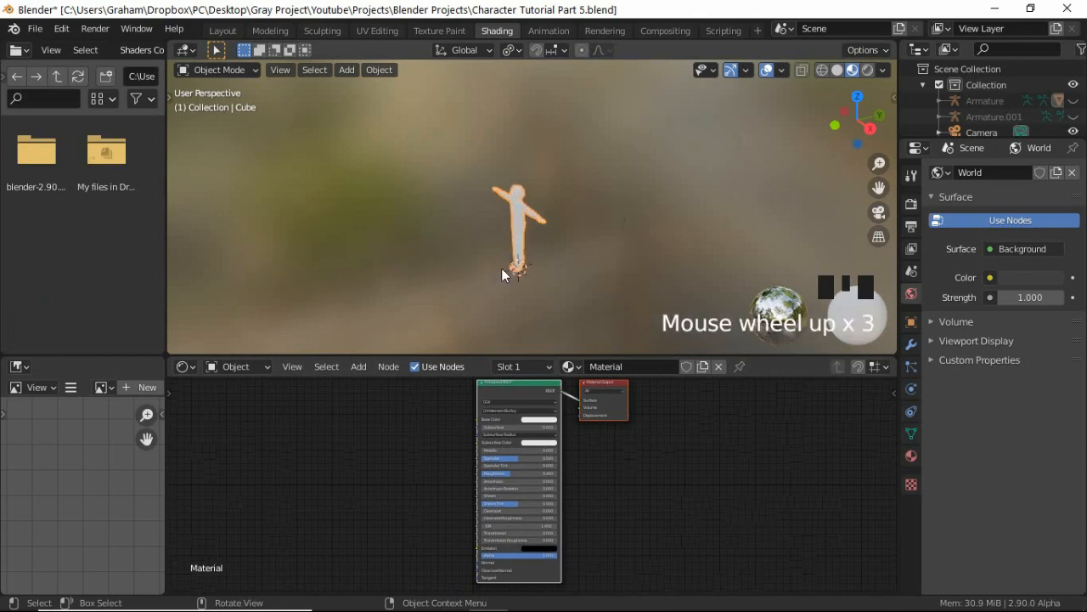
pyautogui.moveTo(508, 255); pyautogui.dragTo(560, 255, button='middle')
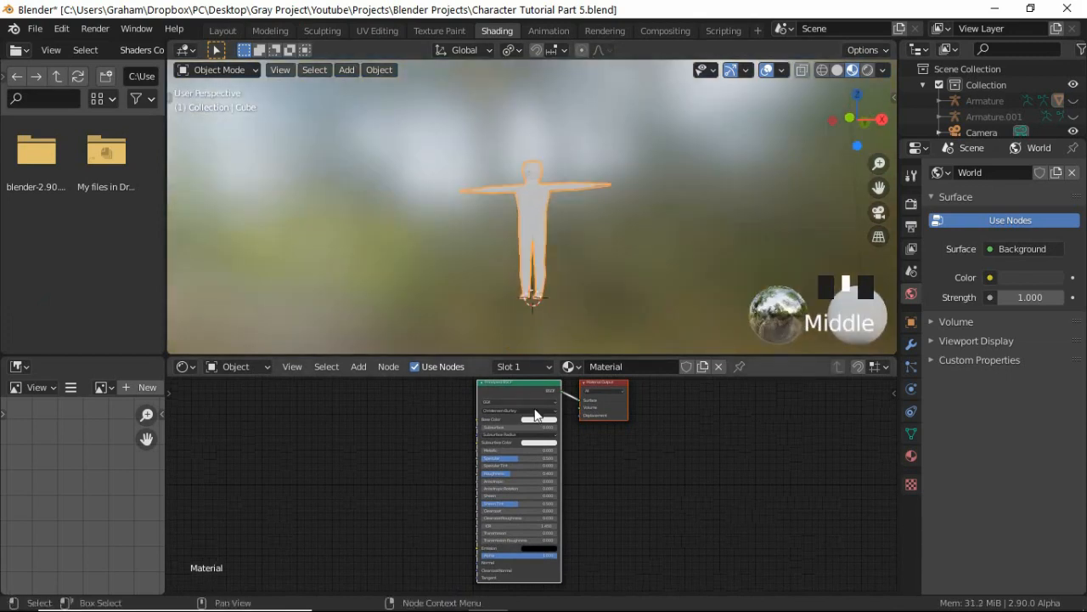
# Step: Set the Principled BSDF's base color to a bright yellow-green and check it on the character
pyautogui.click(540, 420)
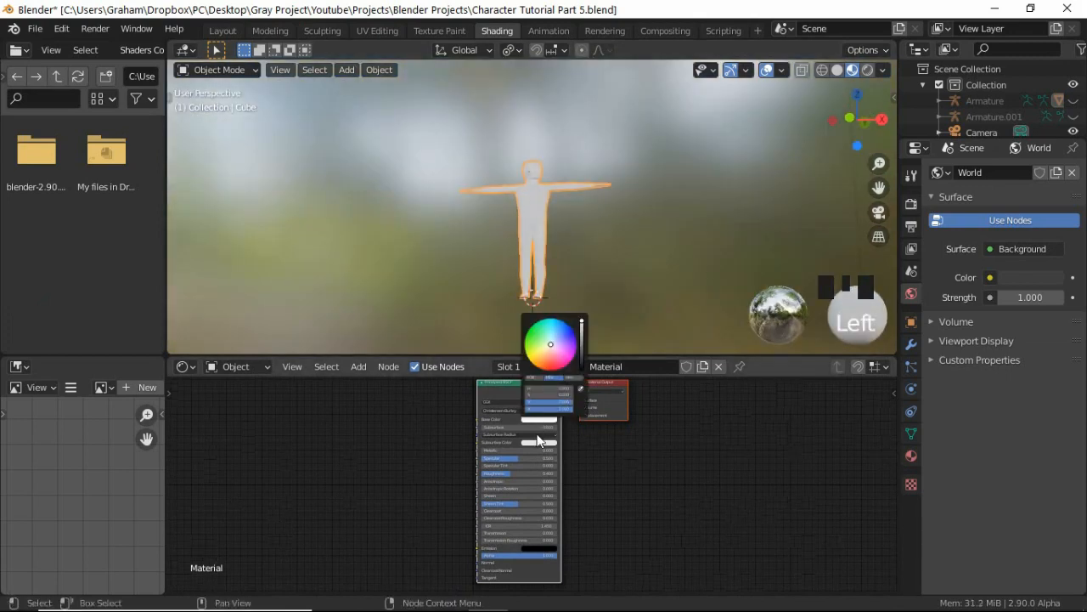
pyautogui.scroll(5, 614, 479)
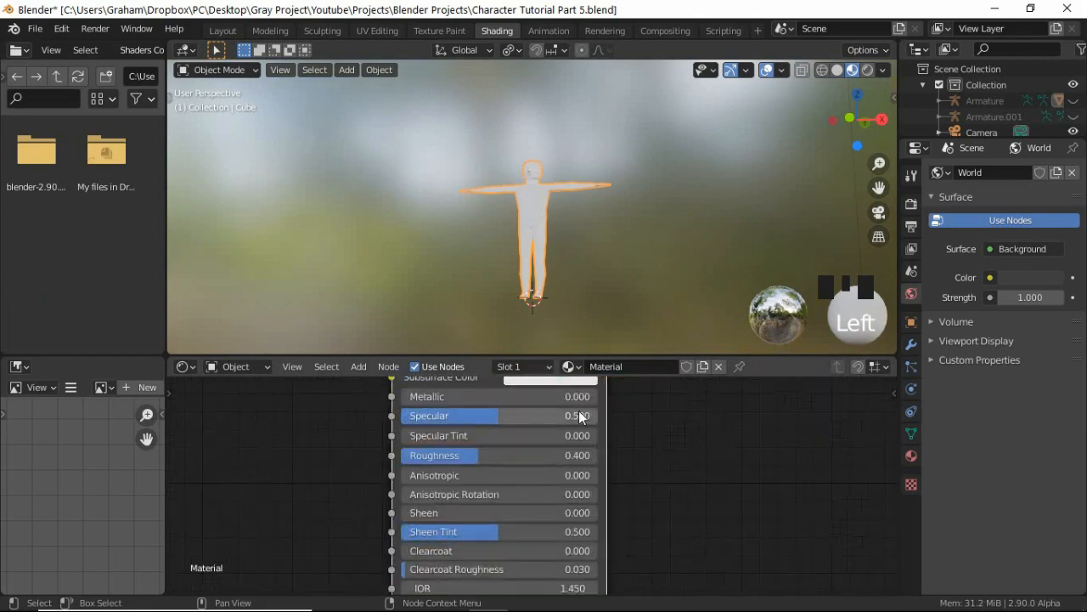
pyautogui.keyDown('shift'); pyautogui.scroll(5, 569, 442); pyautogui.keyUp('shift')
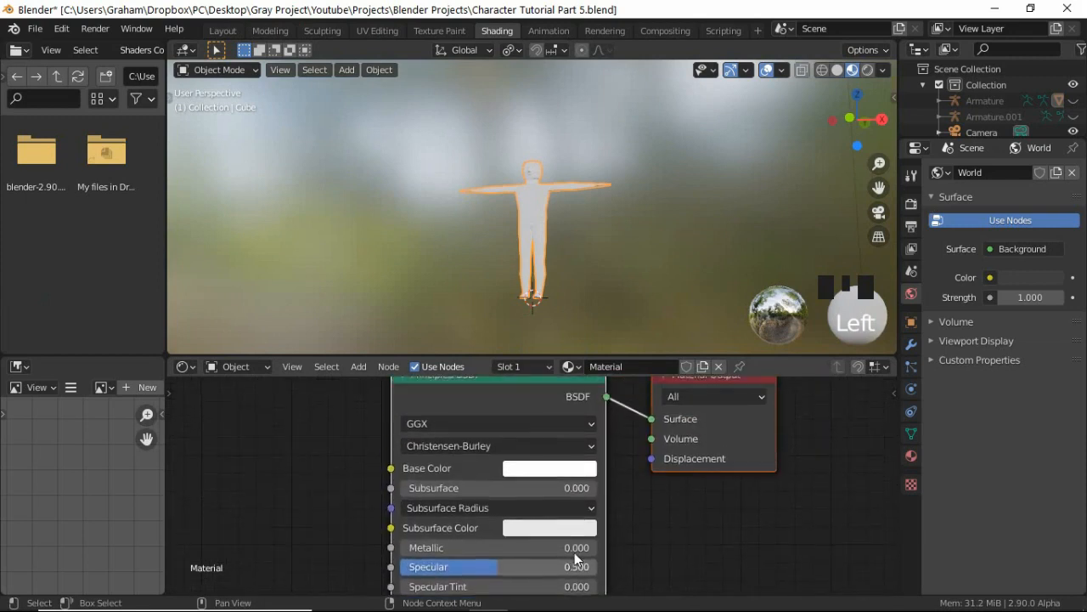
pyautogui.click(545, 470)
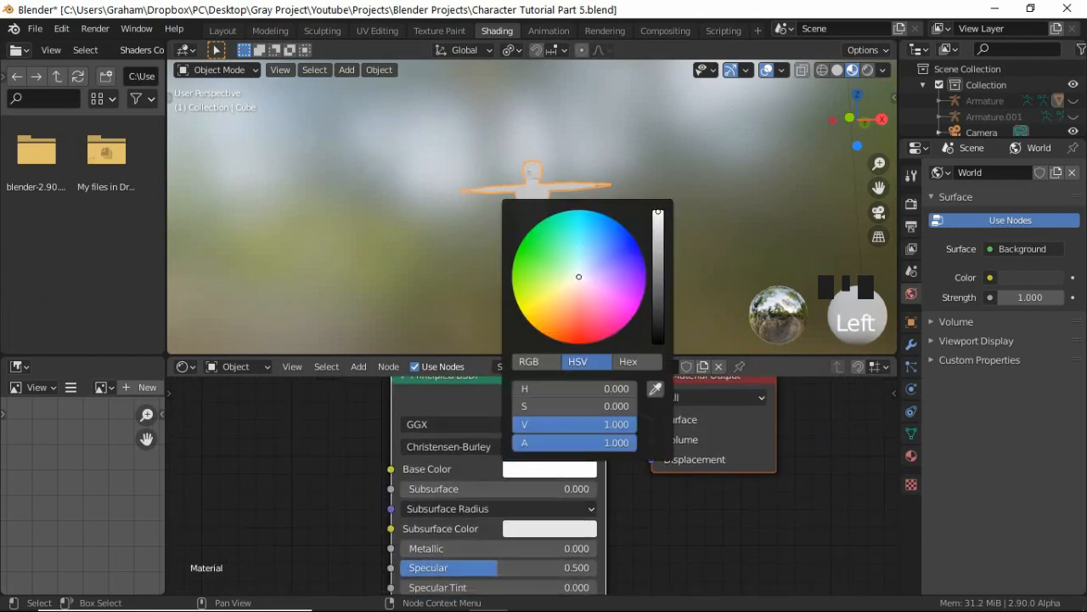
pyautogui.moveTo(579, 276); pyautogui.dragTo(535, 294)
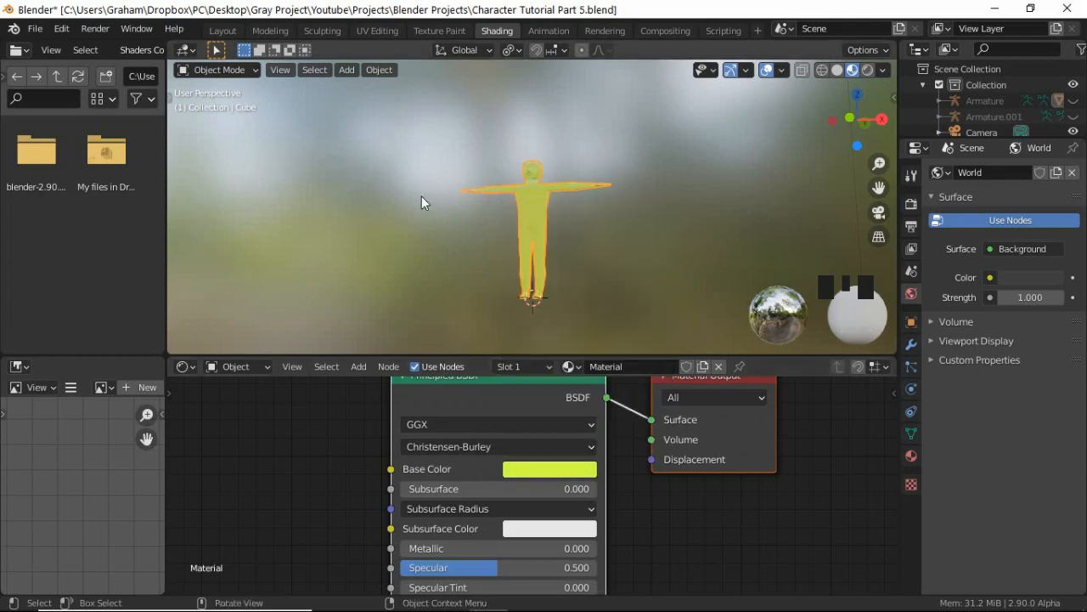
pyautogui.moveTo(421, 195); pyautogui.dragTo(444, 236, button='middle')
pyautogui.scroll(4, 513, 256)
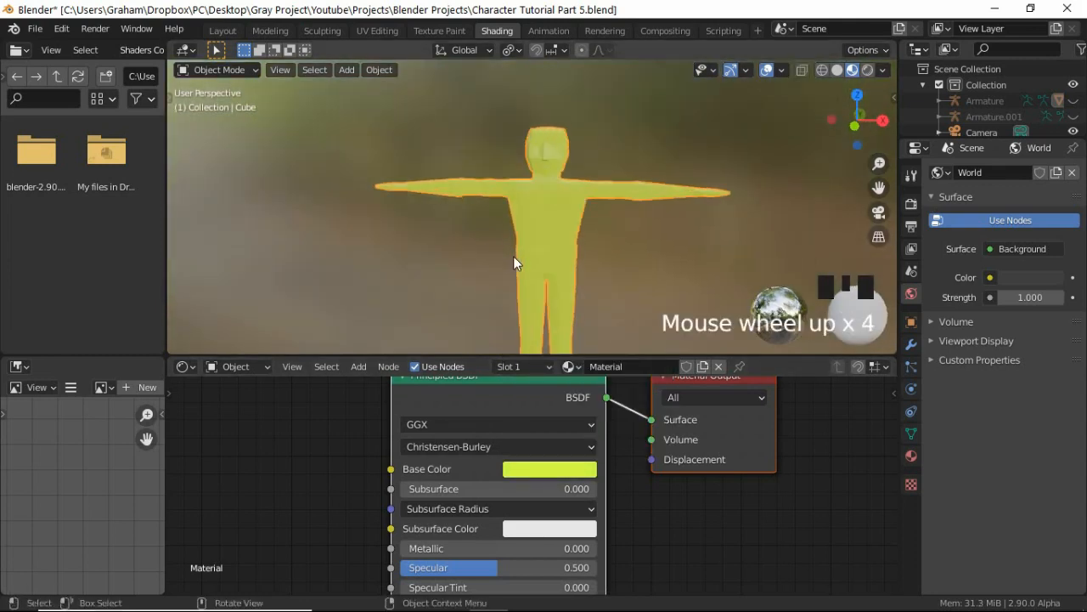
# Step: Set the base color to a very pale pink with hue 0.972 and saturation 0.102
pyautogui.click(543, 468)
pyautogui.click(578, 280)
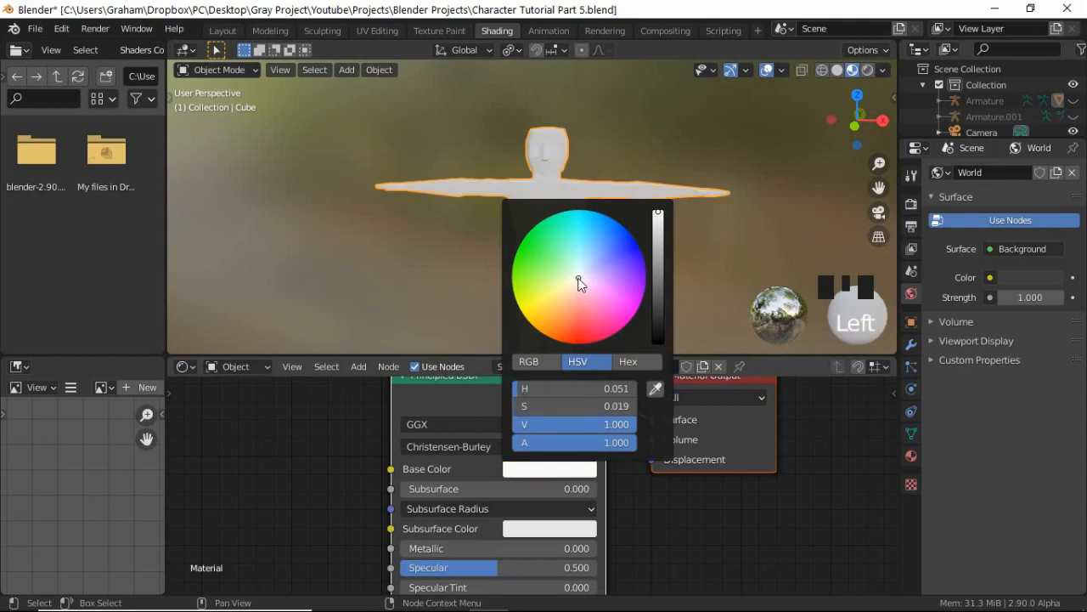
pyautogui.moveTo(577, 278); pyautogui.dragTo(581, 283)
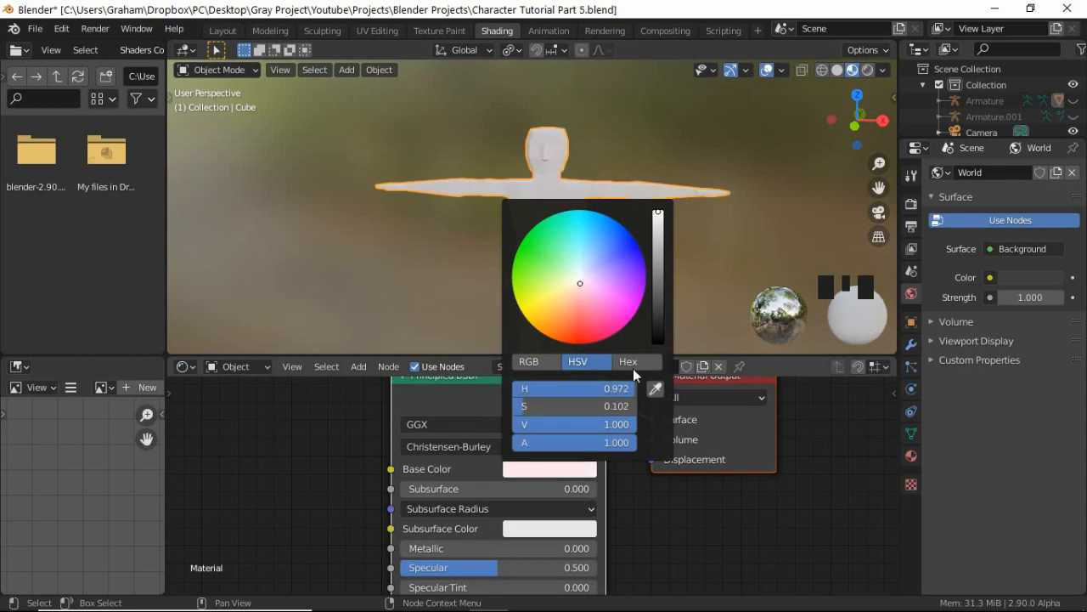
# Step: Set the base color by its hex code to yellow FFFF0F
pyautogui.click(634, 368)
pyautogui.click(601, 387)
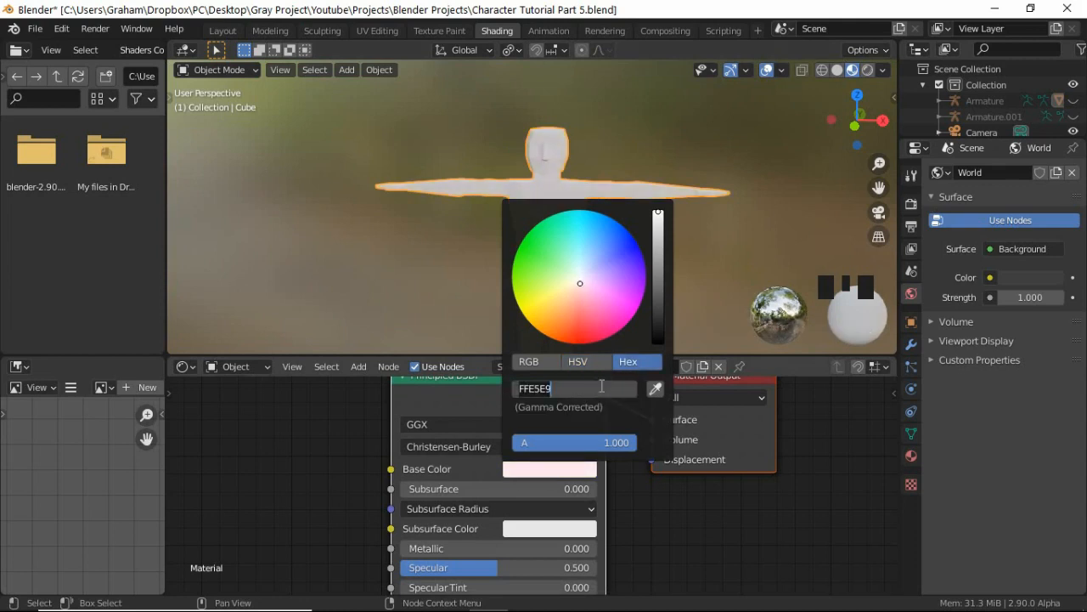
pyautogui.write('ffff0f')
pyautogui.press('Return')
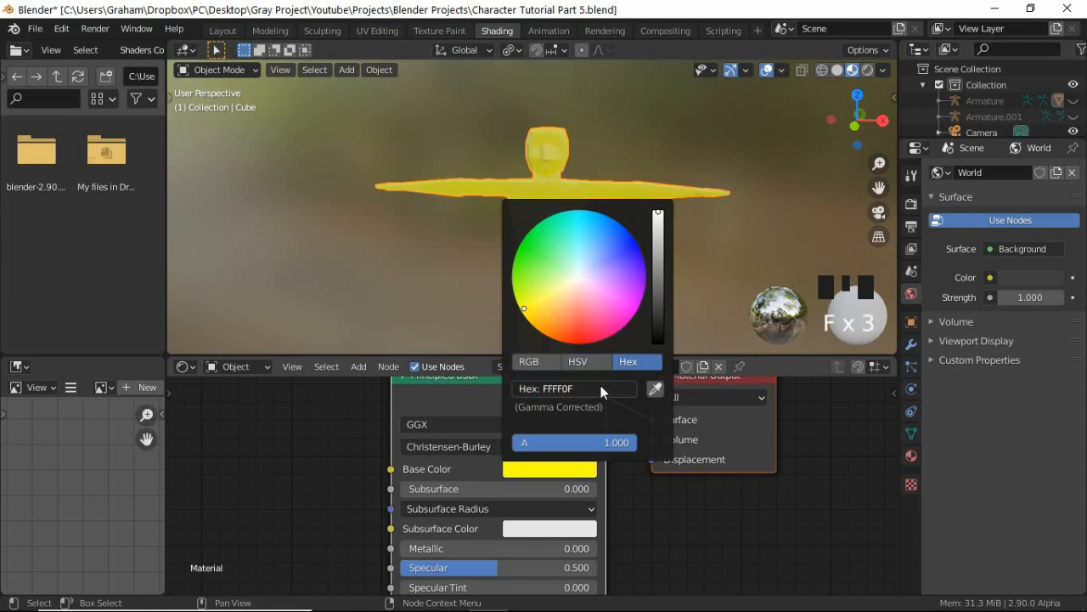
# Step: Set the base color's hex code to white FFFFFF
pyautogui.click(602, 387)
pyautogui.press('BackSpace')
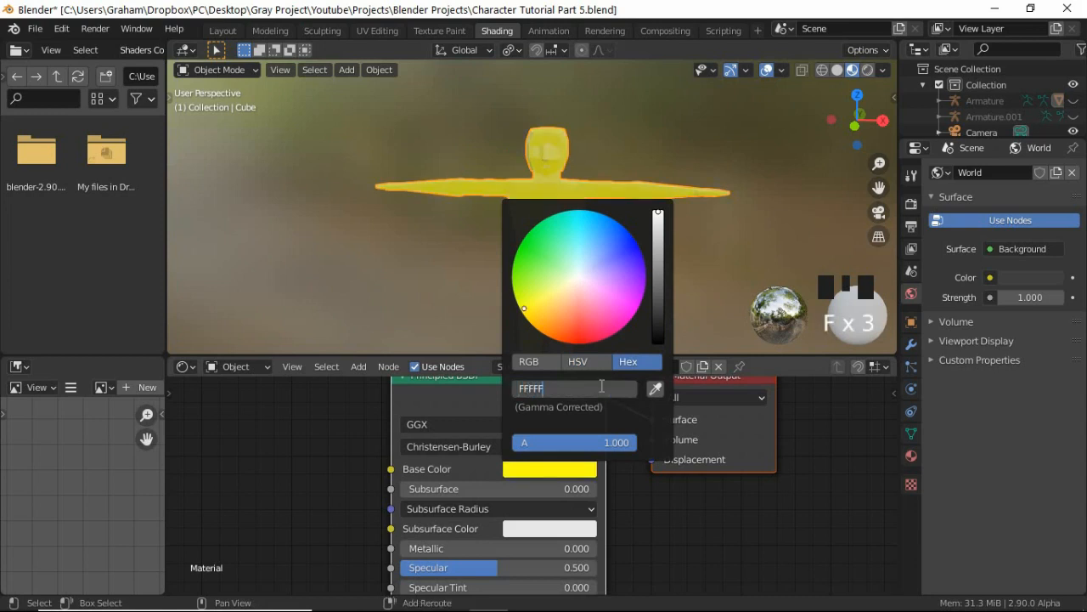
pyautogui.write('FFFFFF')
pyautogui.press('Return')
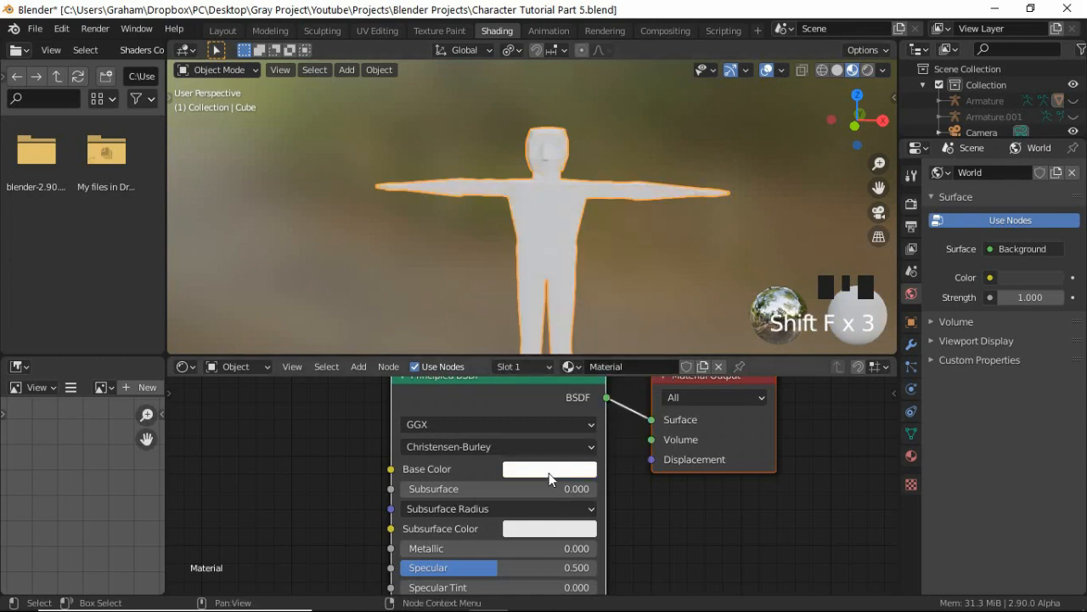
# Step: Add an Image Texture node beside the Principled BSDF and connect its Color output to Base Color
pyautogui.scroll(-2, 515, 490)
pyautogui.moveTo(429, 489); pyautogui.dragTo(489, 491, button='middle')
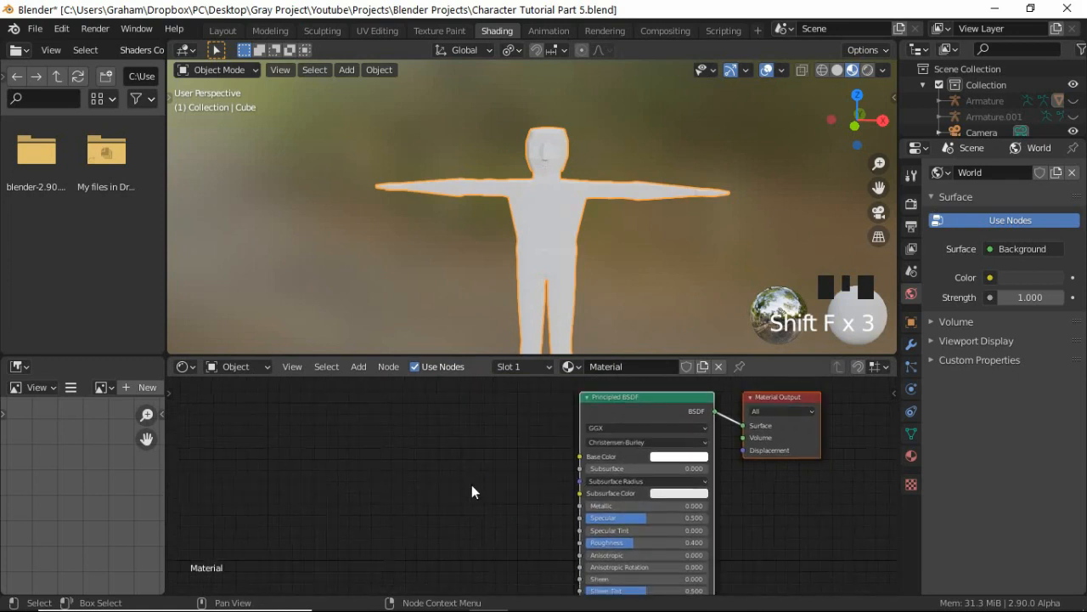
pyautogui.hotkey('shift', 'a')
pyautogui.moveTo(471, 484)
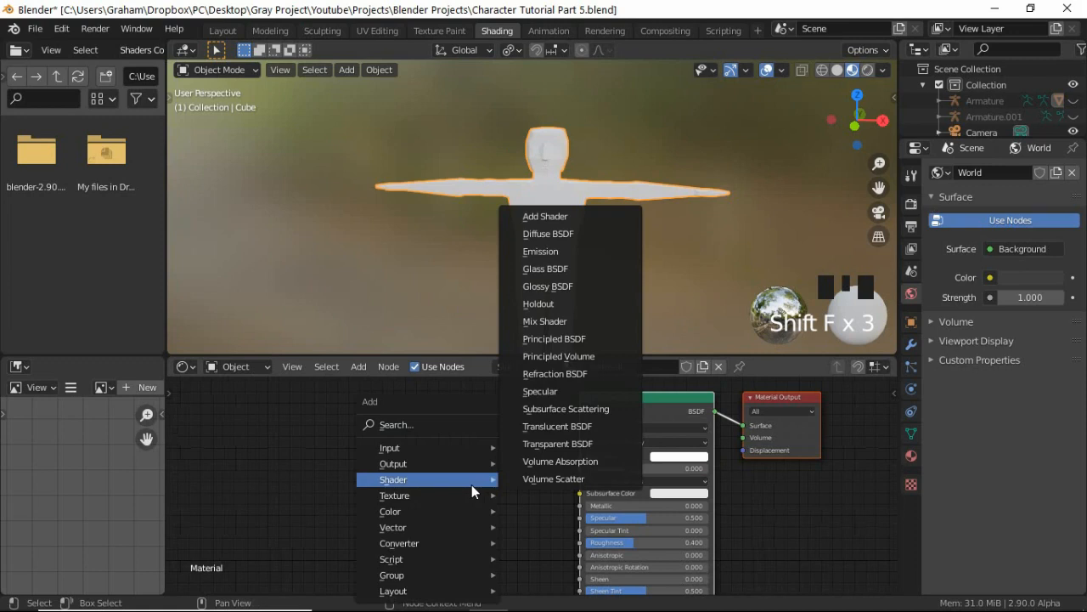
pyautogui.write('s')
pyautogui.write('im')
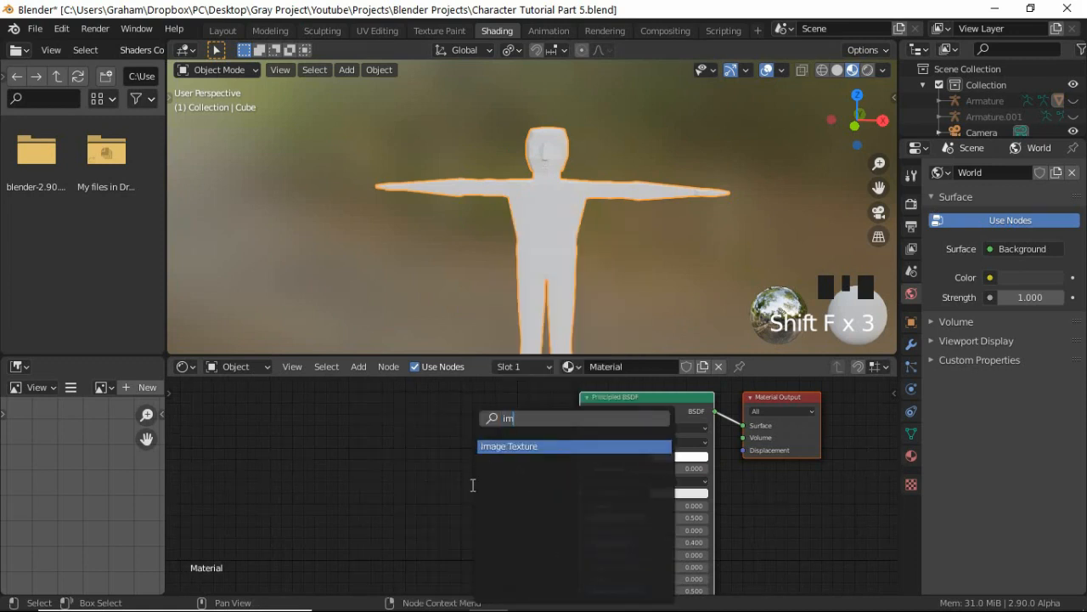
pyautogui.press('Return')
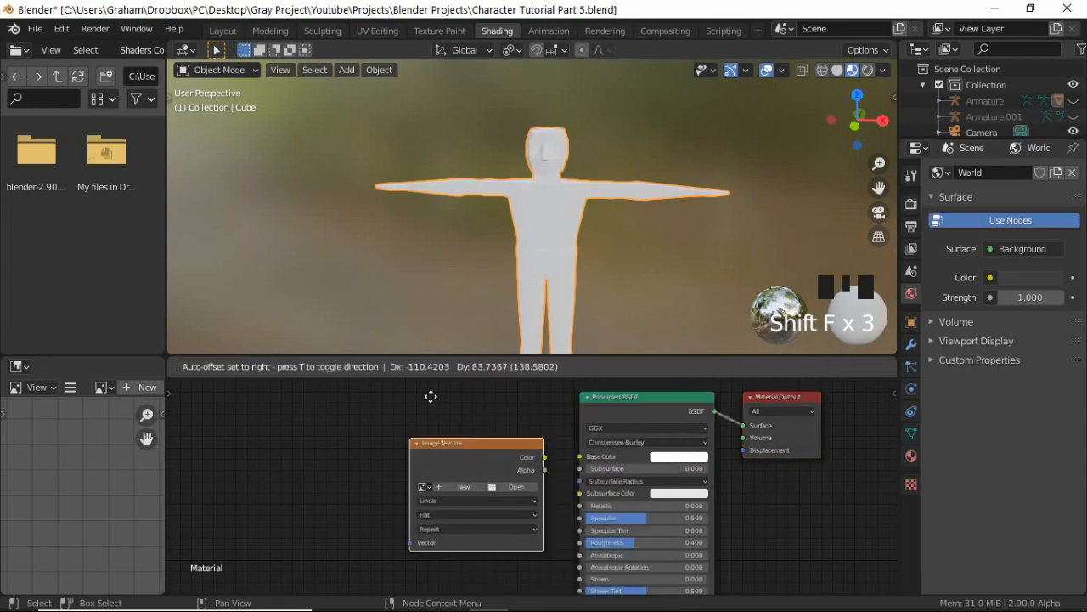
pyautogui.click(422, 397)
pyautogui.moveTo(517, 443); pyautogui.dragTo(578, 458)
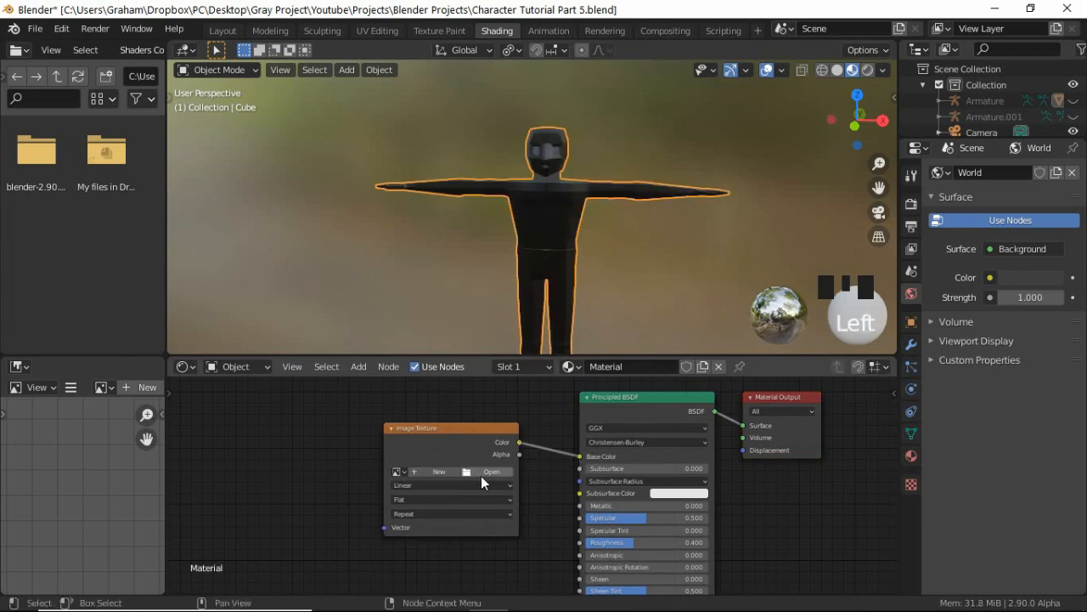
# Step: Load Color Atlas.png into the Image Texture node and check the whole textured figure
pyautogui.click(486, 471)
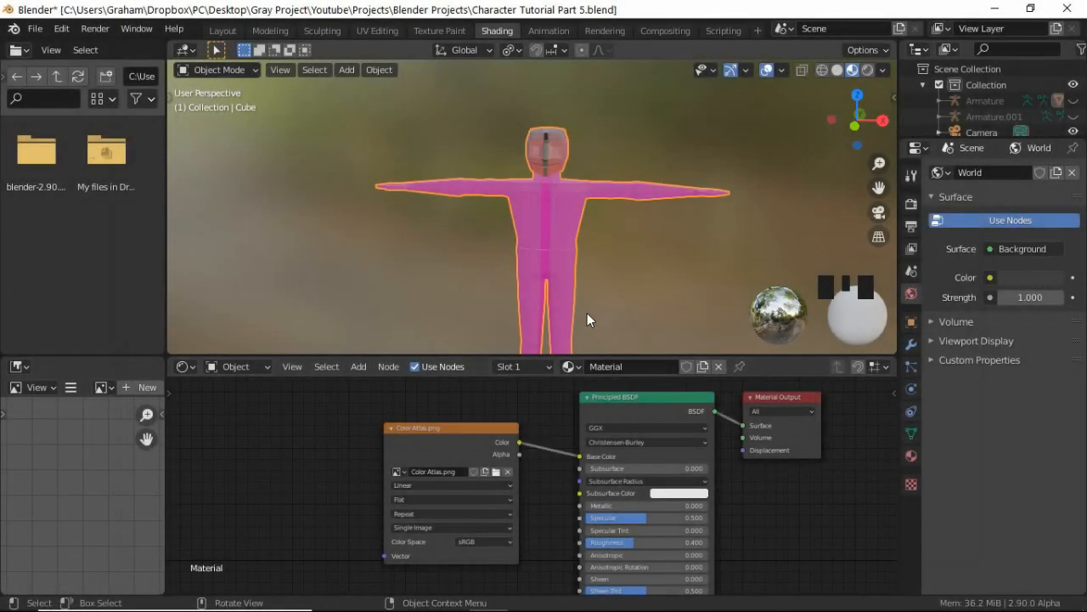
pyautogui.scroll(-2, 539, 162)
pyautogui.moveTo(533, 227)
pyautogui.mouseDown(button='middle')
pyautogui.moveTo(517, 250)
pyautogui.moveTo(530, 243)
pyautogui.mouseUp(button='middle')
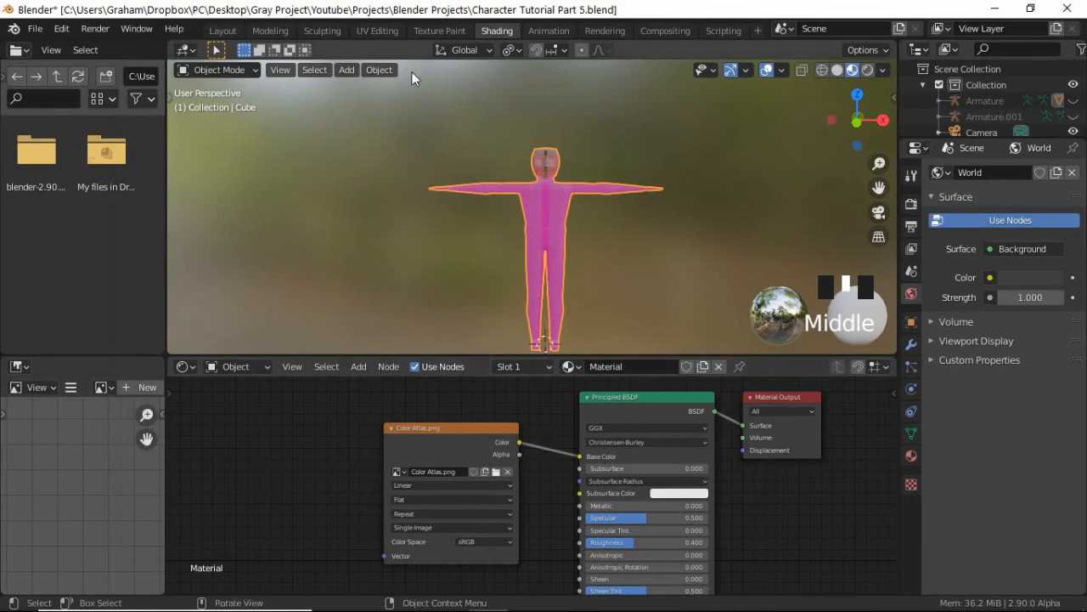
# Step: Switch to the UV Editing workspace, select all the mesh faces and frame the character in front view
pyautogui.click(377, 31)
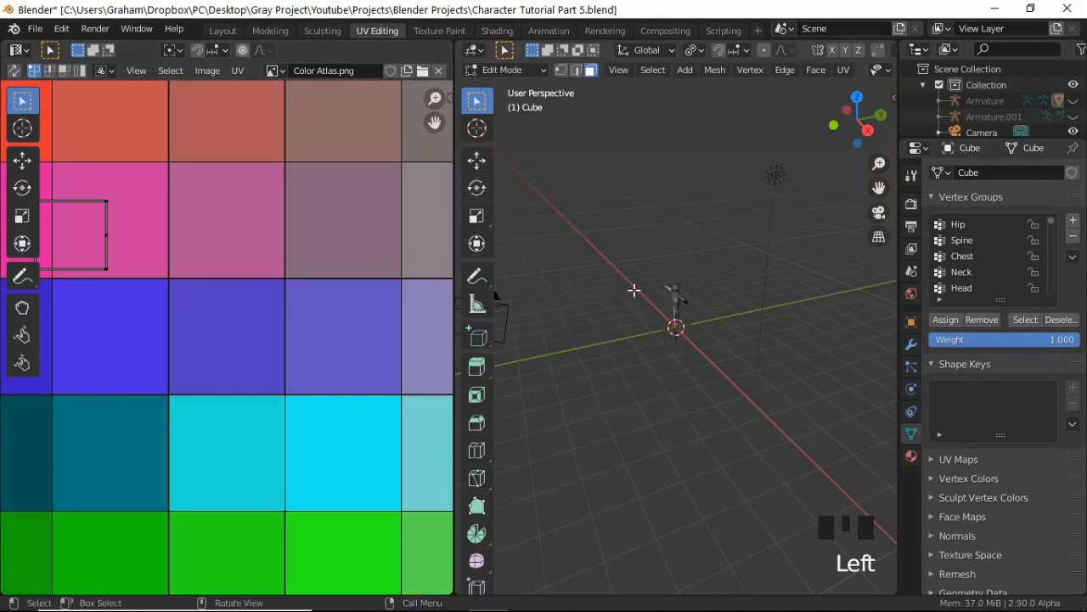
pyautogui.scroll(6, 637, 293)
pyautogui.press('a')
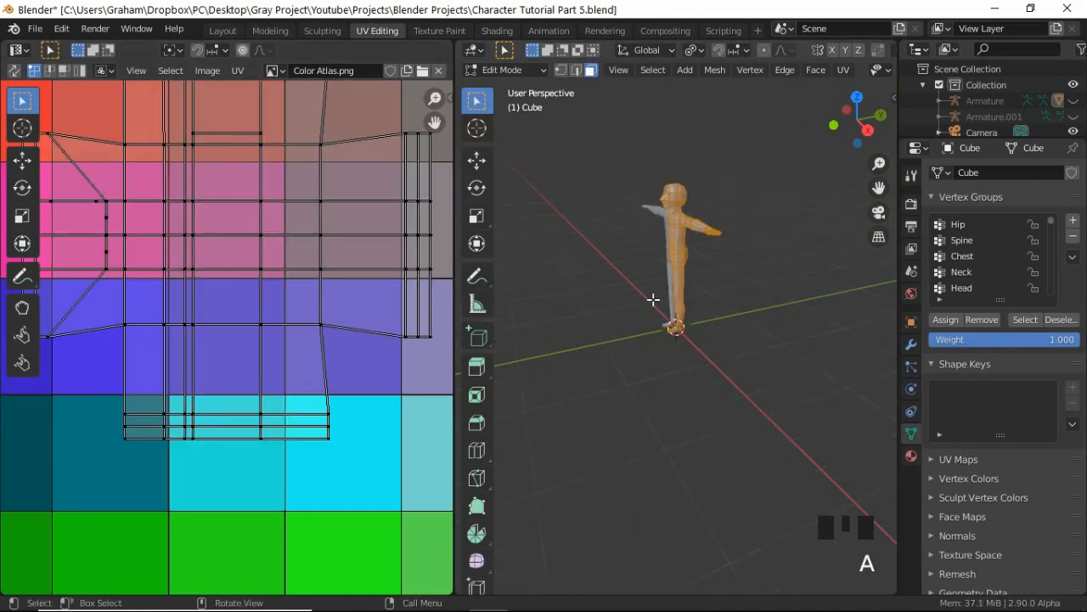
pyautogui.press('KP_Decimal')
pyautogui.moveTo(652, 300); pyautogui.dragTo(744, 303, button='middle')
pyautogui.scroll(-2, 575, 328)
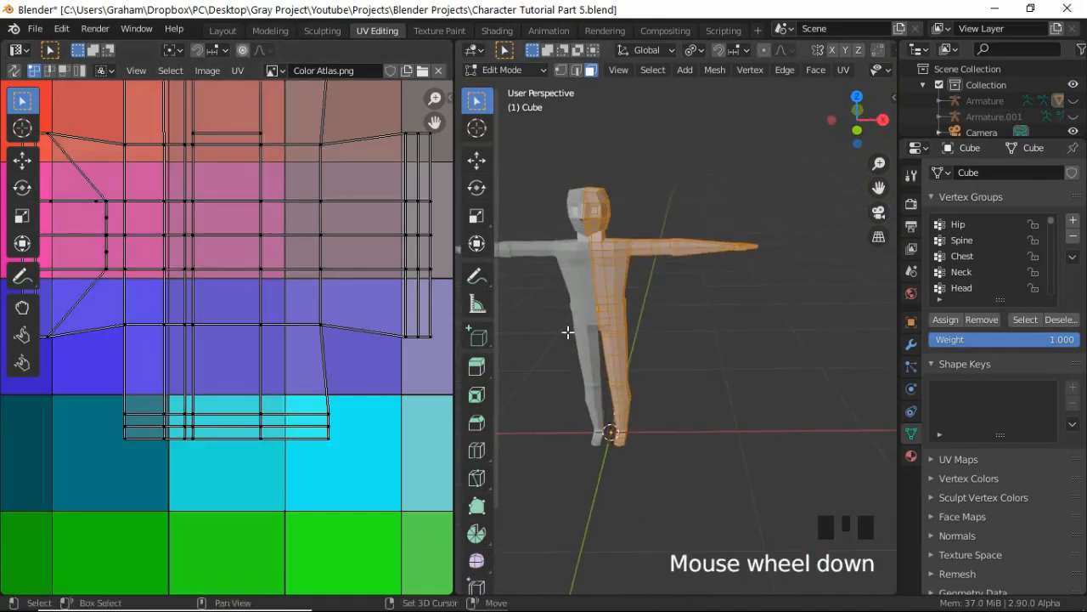
pyautogui.keyDown('shift'); pyautogui.moveTo(575, 328); pyautogui.dragTo(684, 334, button='middle'); pyautogui.keyUp('shift')
pyautogui.press('KP_1')
pyautogui.scroll(2, 631, 348)
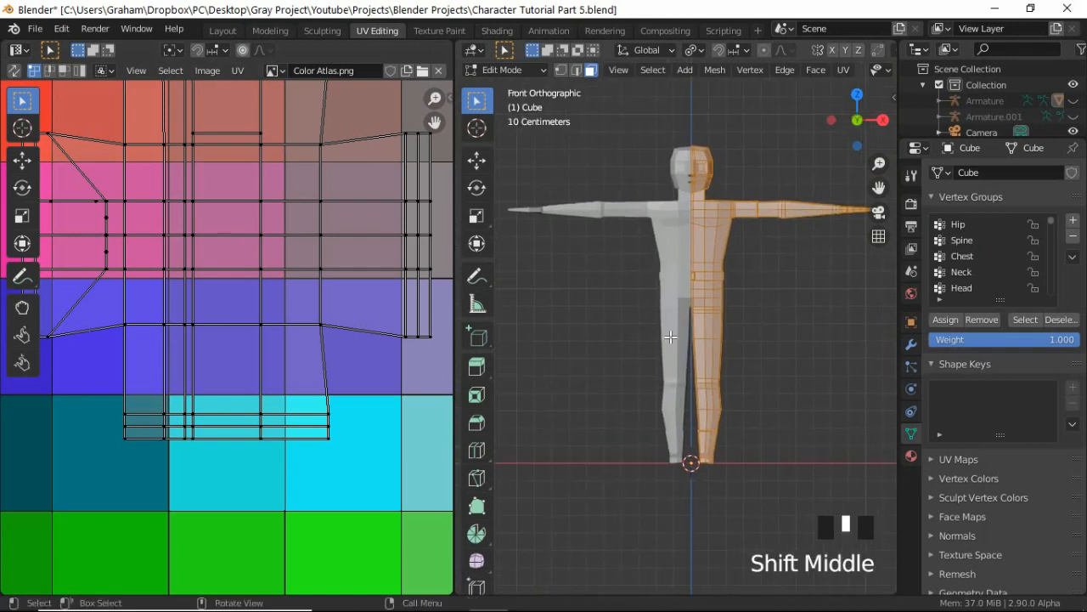
# Step: Fit the whole color atlas in the UV editor and select all UVs in face selection mode
pyautogui.press('Home')
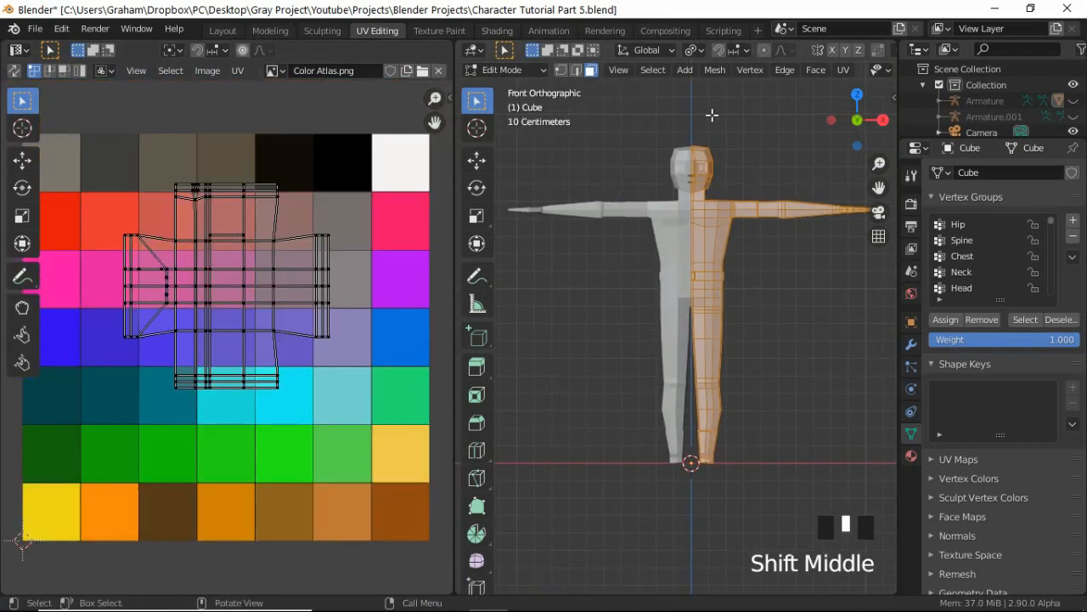
pyautogui.scroll(-2, 183, 400)
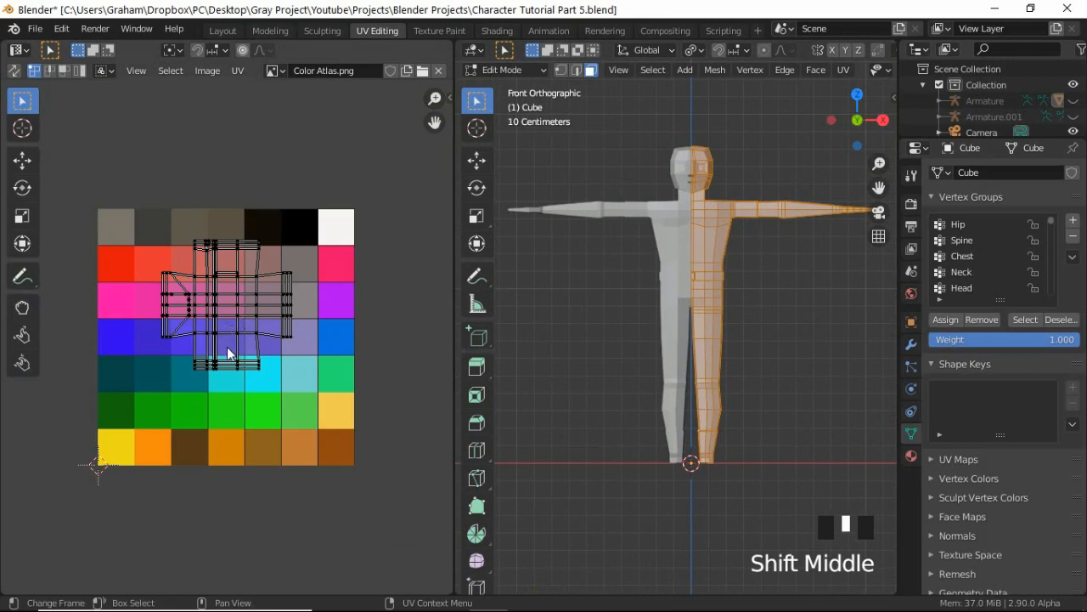
pyautogui.press('a')
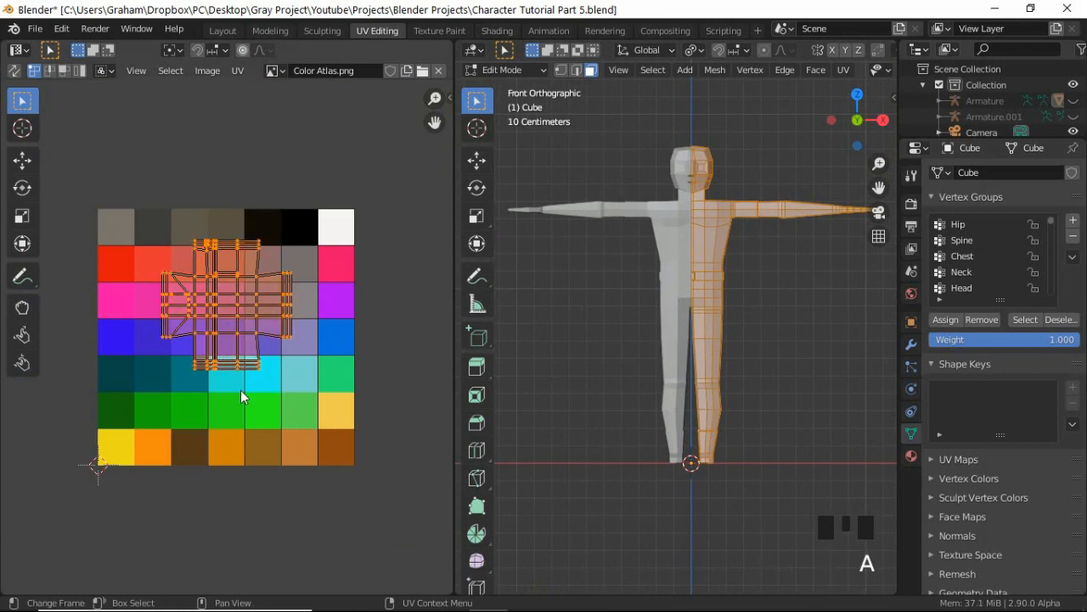
pyautogui.moveTo(319, 390); pyautogui.dragTo(133, 234)
pyautogui.press('3')
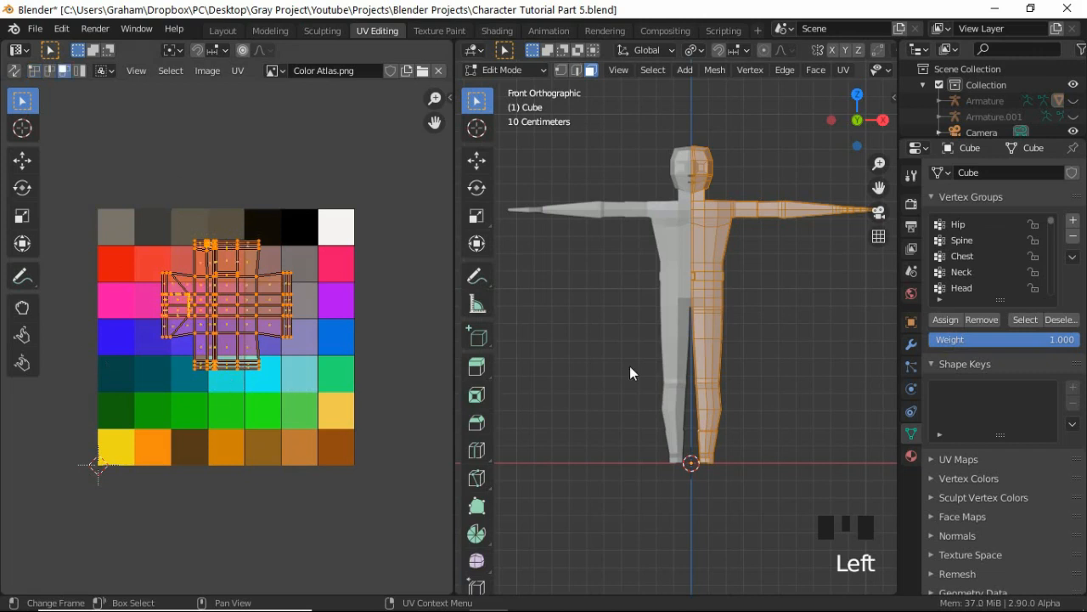
# Step: Try a regular unwrap of the whole mesh, and replace it by resetting the UVs of all faces
pyautogui.press('u')
pyautogui.click(638, 289)
pyautogui.press('u')
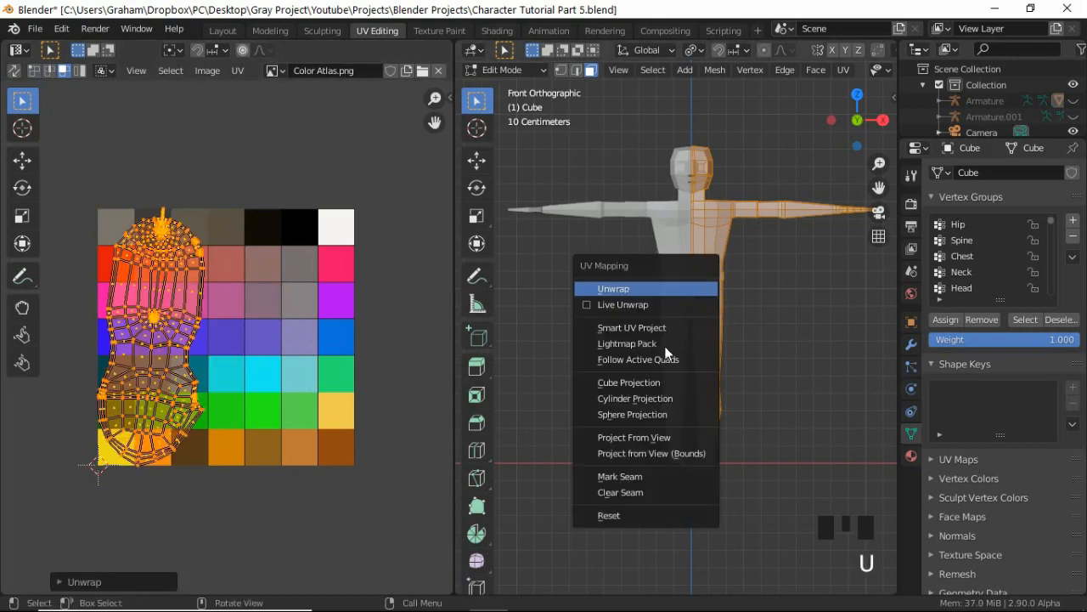
pyautogui.click(614, 515)
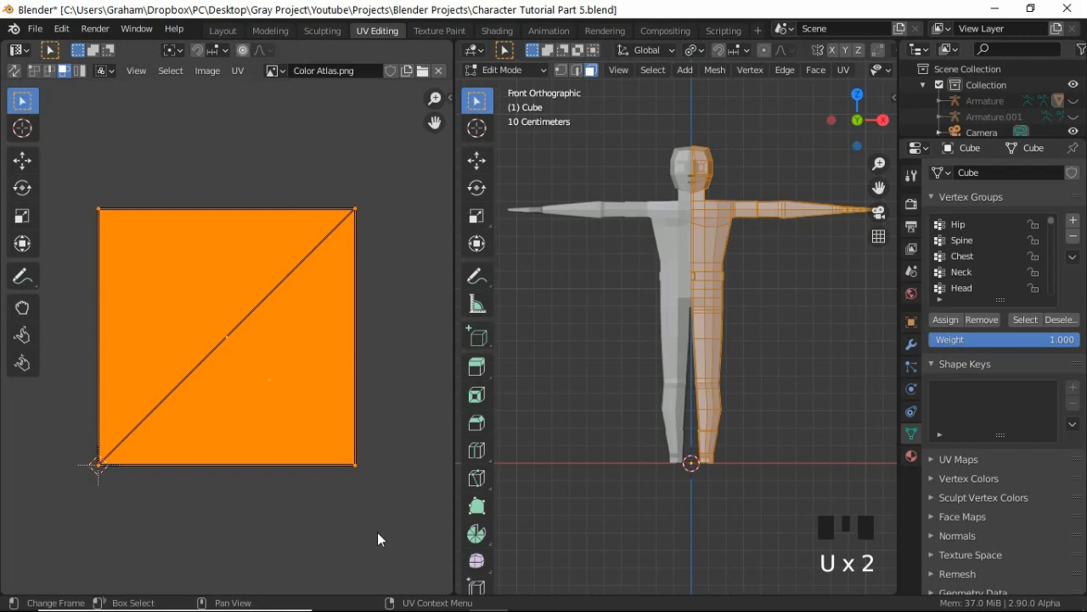
# Step: Scale the UVs down to fit inside the central violet swatch and show the mesh in Material Preview
pyautogui.press('s')
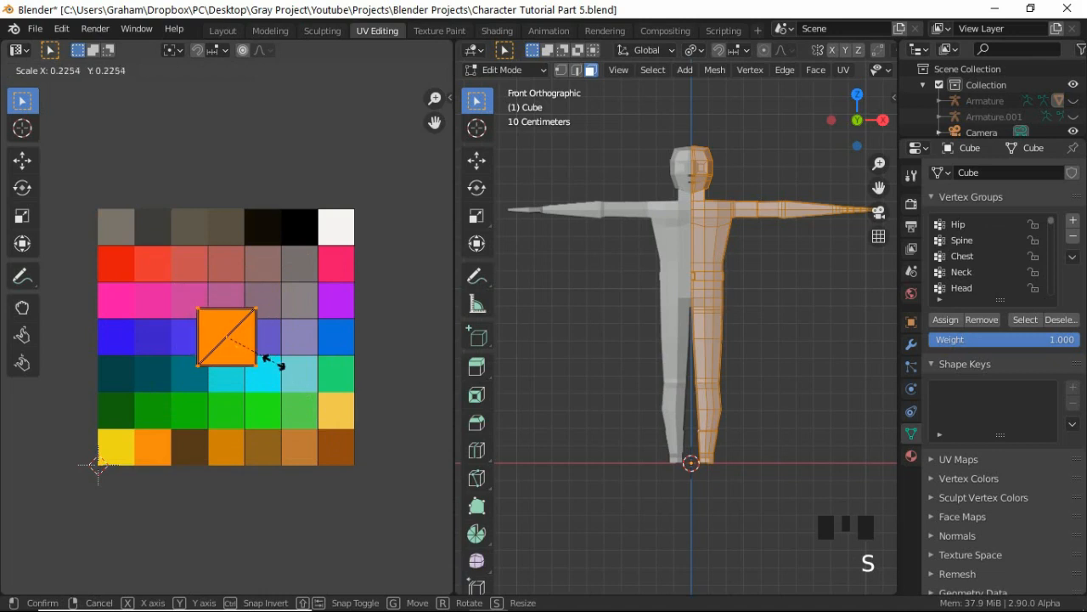
pyautogui.click(253, 355)
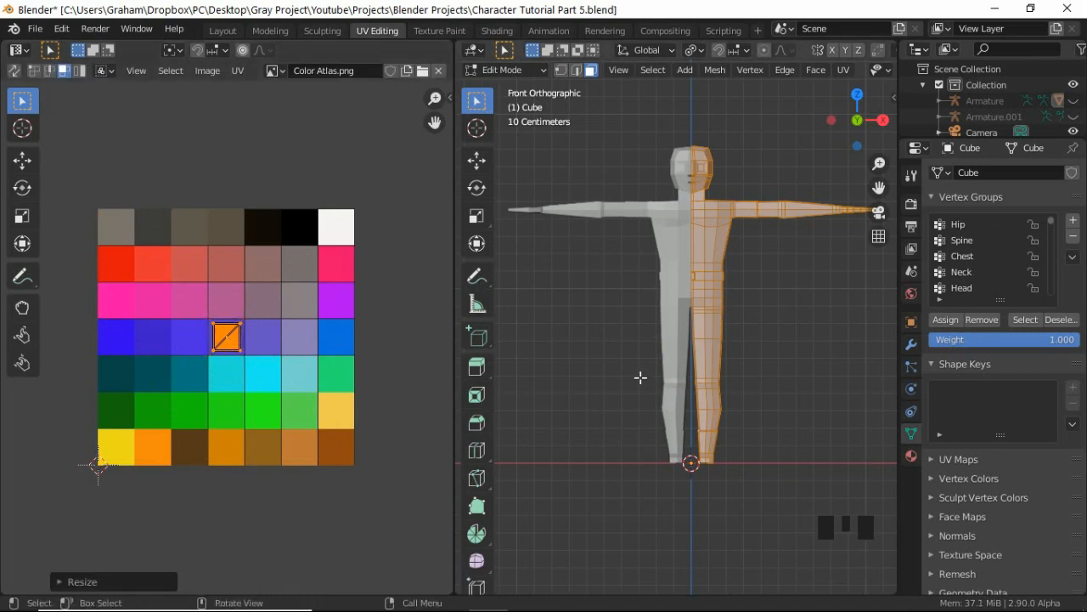
pyautogui.press('z')
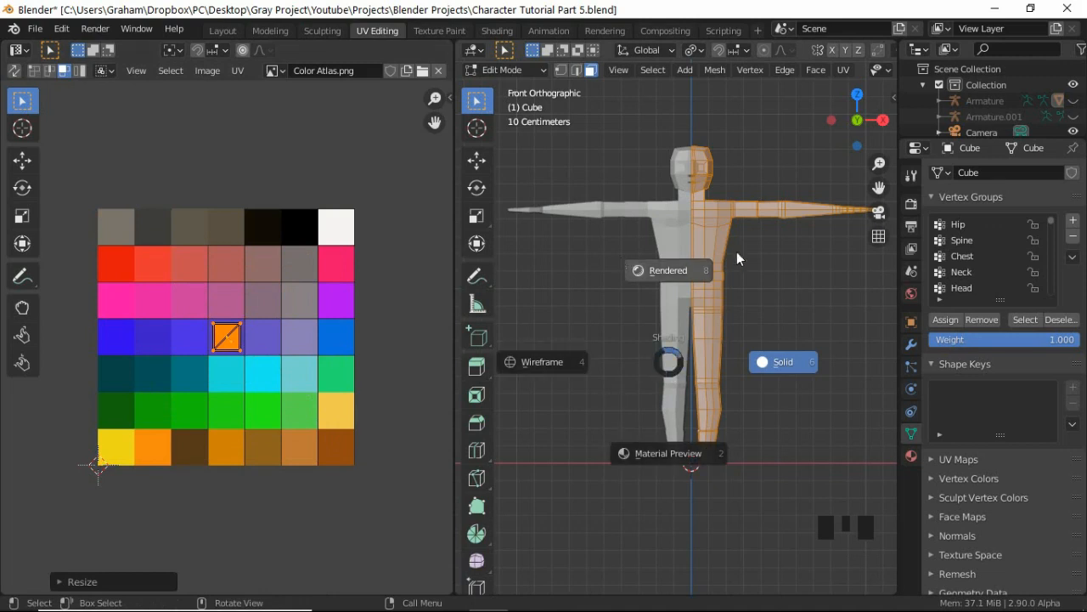
pyautogui.click(666, 455)
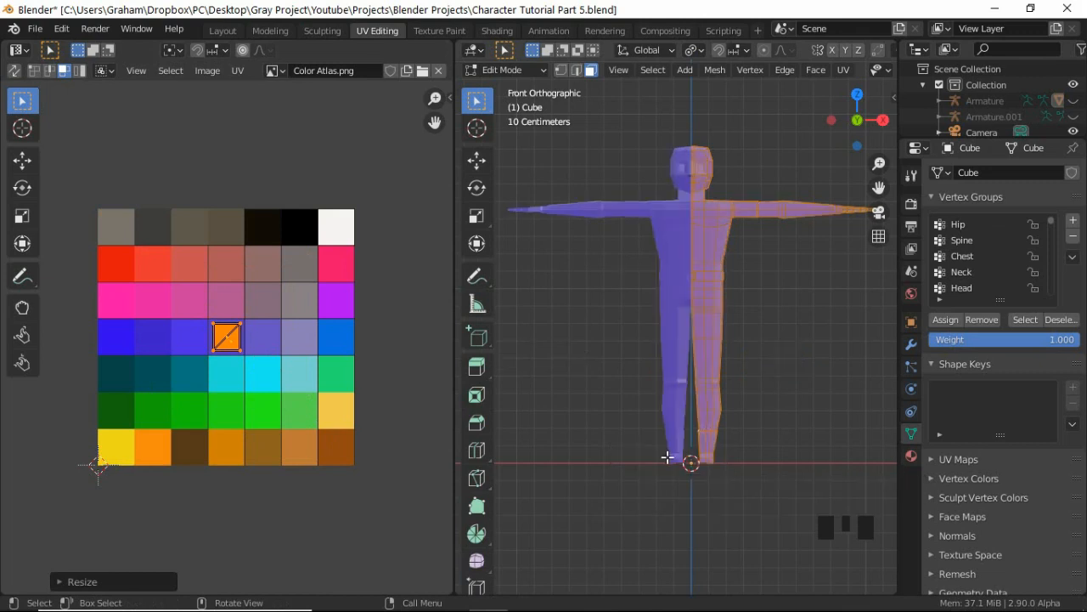
pyautogui.click(675, 400)
pyautogui.press('a')
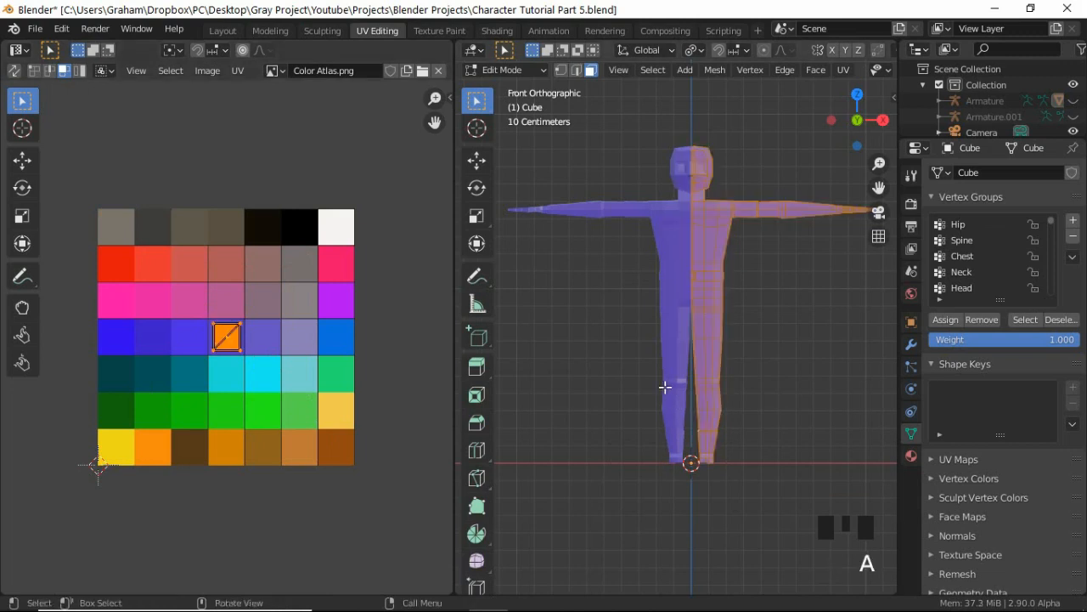
pyautogui.press('g')
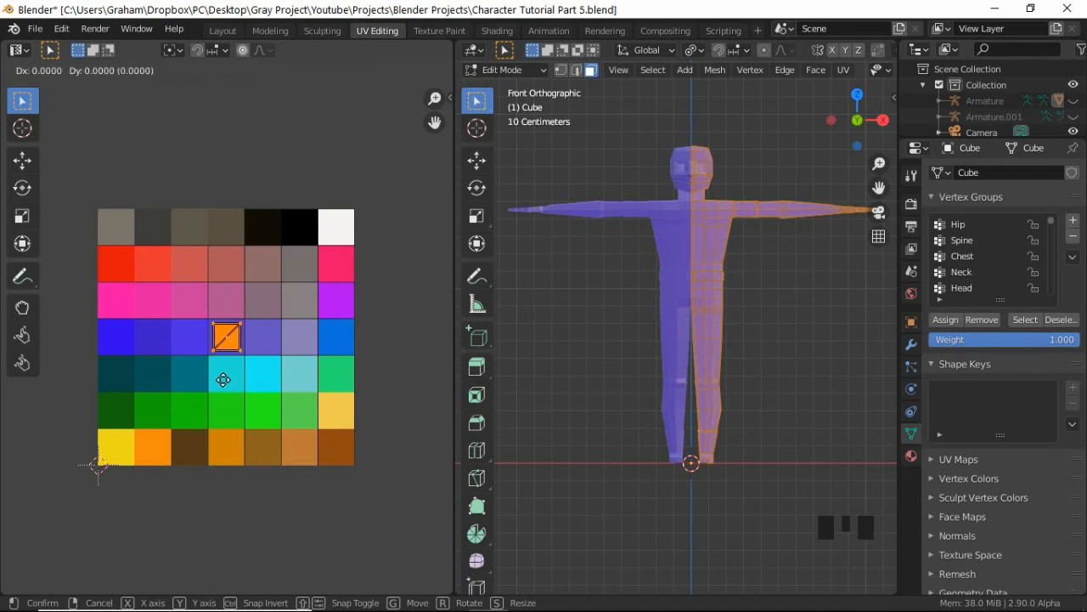
pyautogui.click(223, 379)
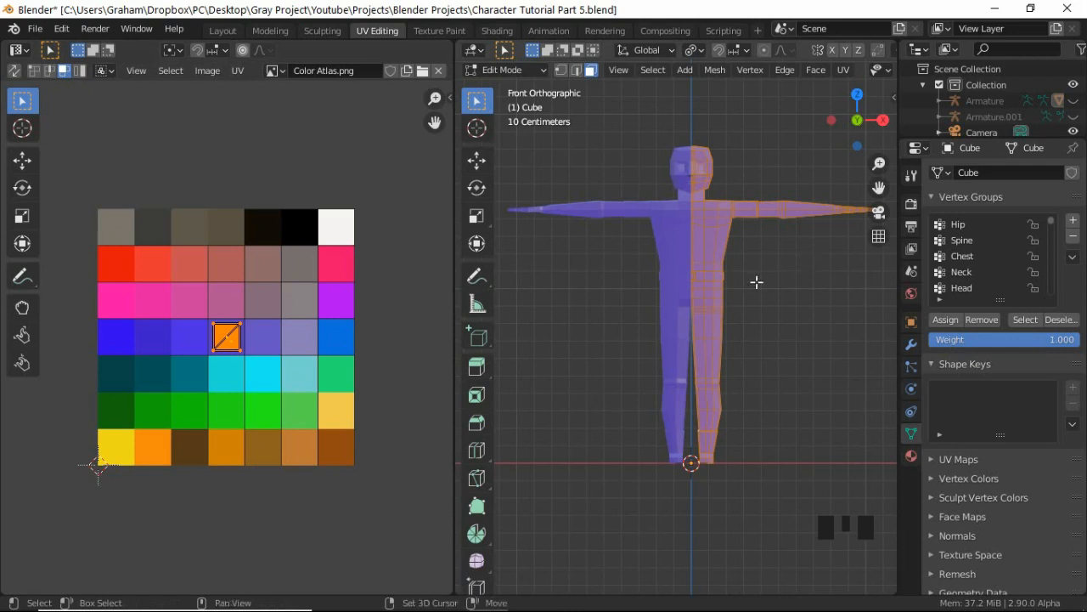
# Step: Clear the selection, turn on X-ray and circle-select all faces of the forearm and hand in front view
pyautogui.keyDown('shift'); pyautogui.moveTo(755, 281); pyautogui.dragTo(772, 292, button='middle'); pyautogui.keyUp('shift')
pyautogui.scroll(2, 750, 293)
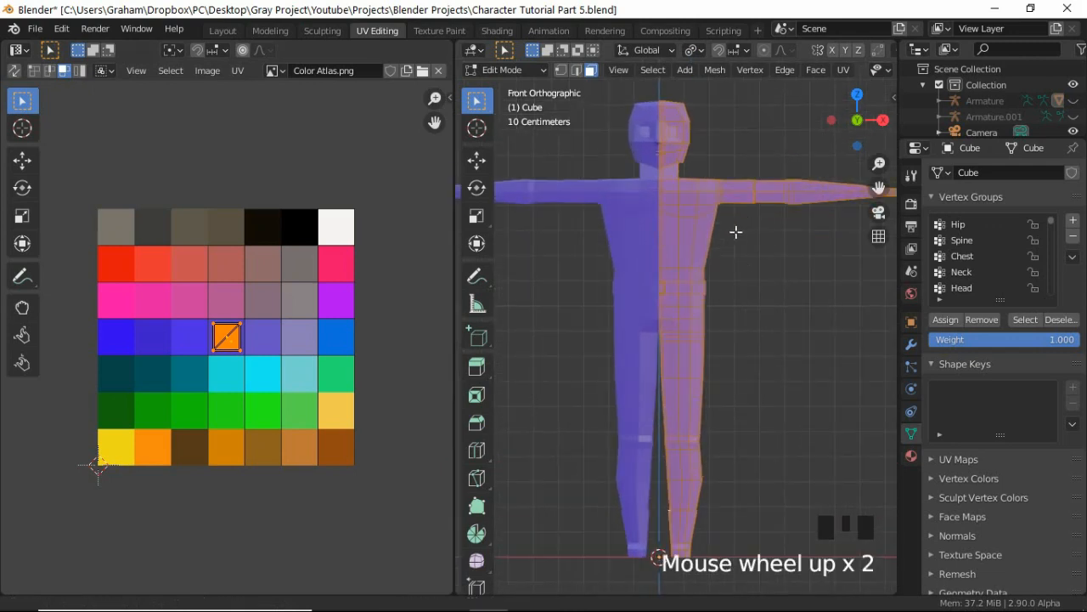
pyautogui.keyDown('shift'); pyautogui.moveTo(736, 230); pyautogui.dragTo(699, 320, button='middle'); pyautogui.keyUp('shift')
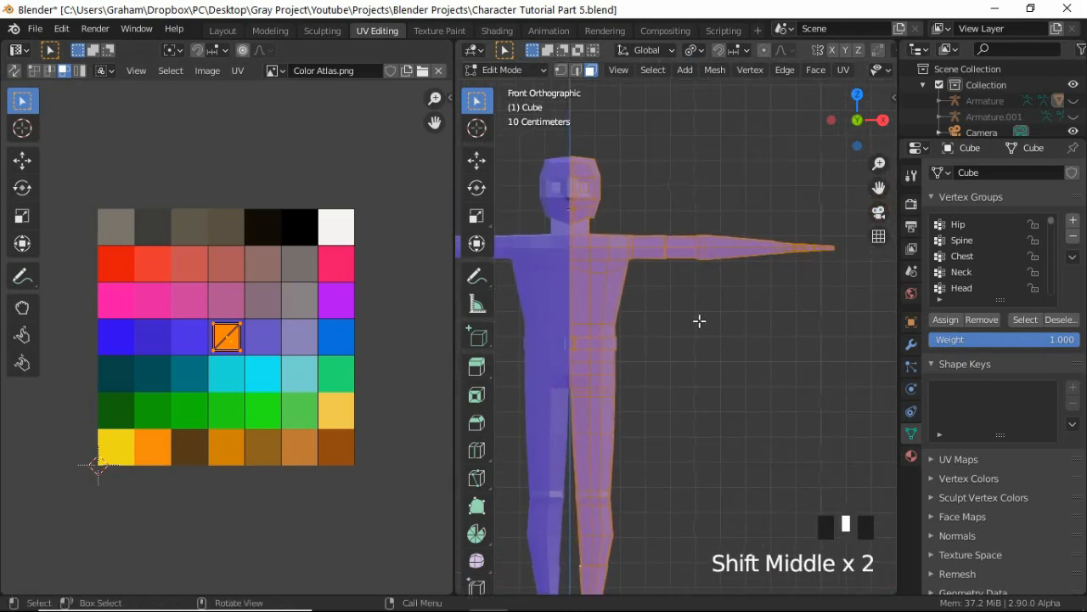
pyautogui.click(699, 323)
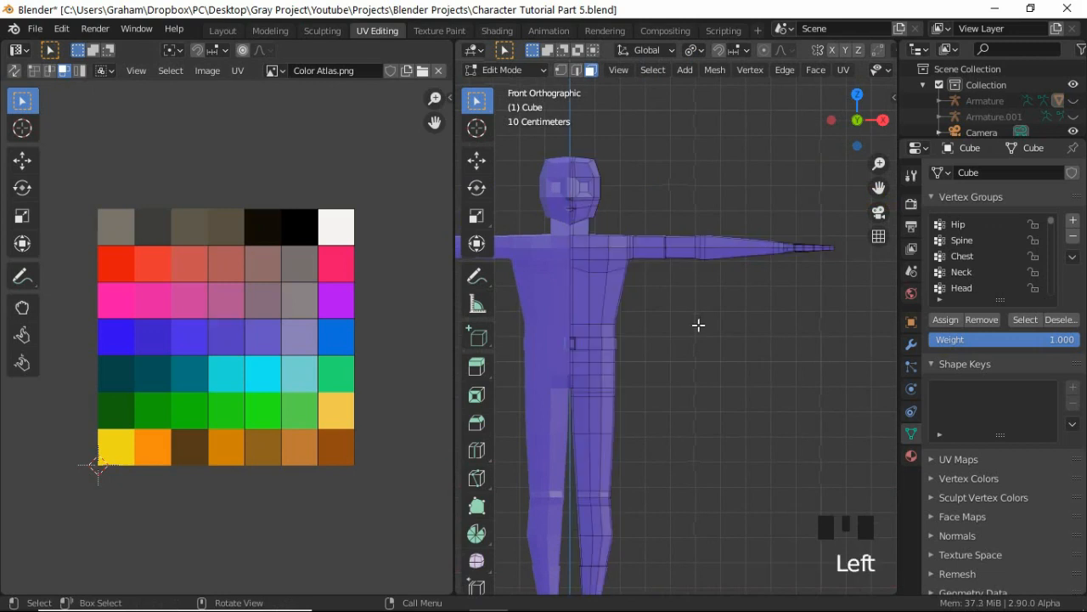
pyautogui.hotkey('alt', 'z')
pyautogui.scroll(3, 699, 323)
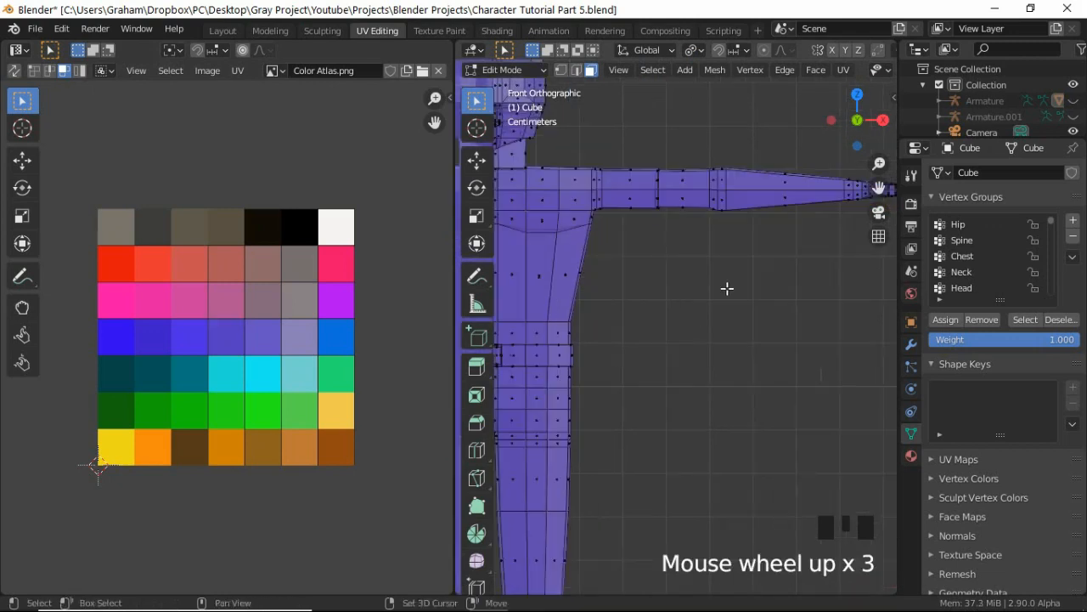
pyautogui.keyDown('shift'); pyautogui.moveTo(725, 289); pyautogui.dragTo(659, 349, button='middle'); pyautogui.keyUp('shift')
pyautogui.press('c')
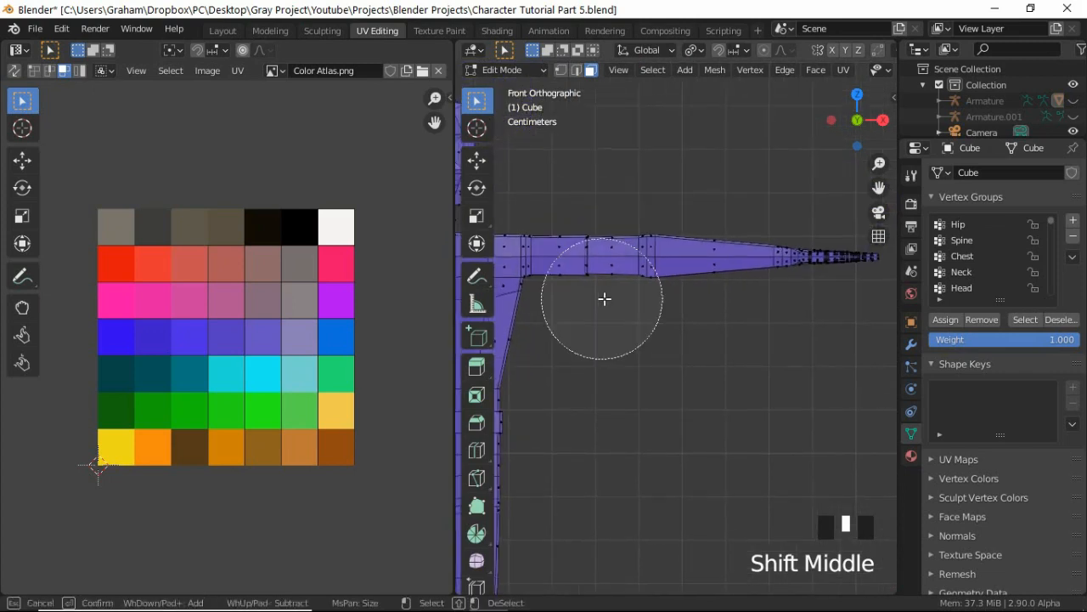
pyautogui.moveTo(659, 261)
pyautogui.mouseDown()
pyautogui.moveTo(650, 258)
pyautogui.moveTo(837, 248)
pyautogui.mouseUp()
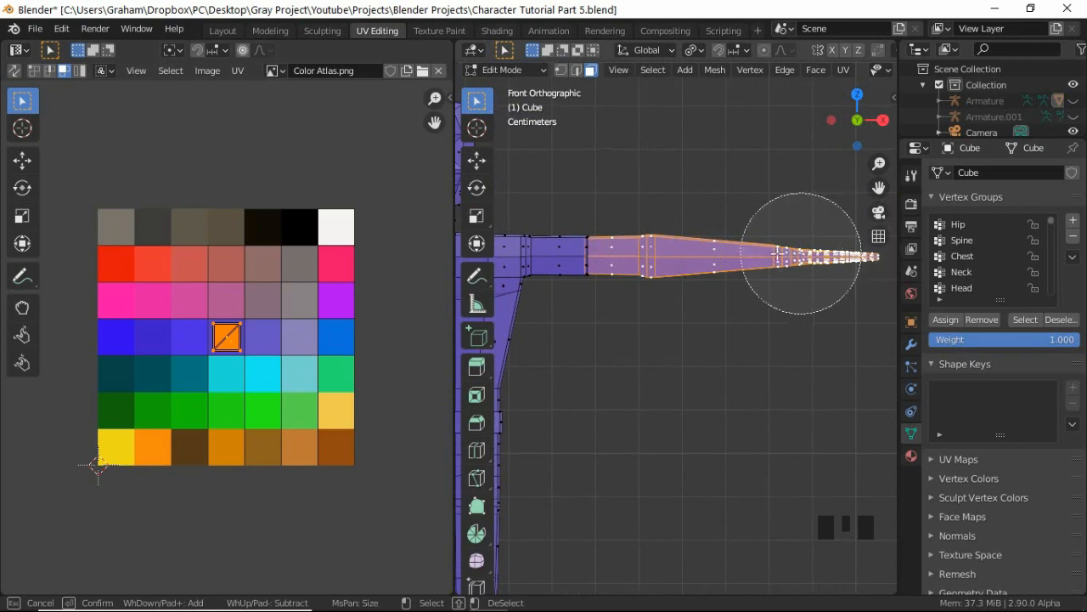
pyautogui.press('Escape')
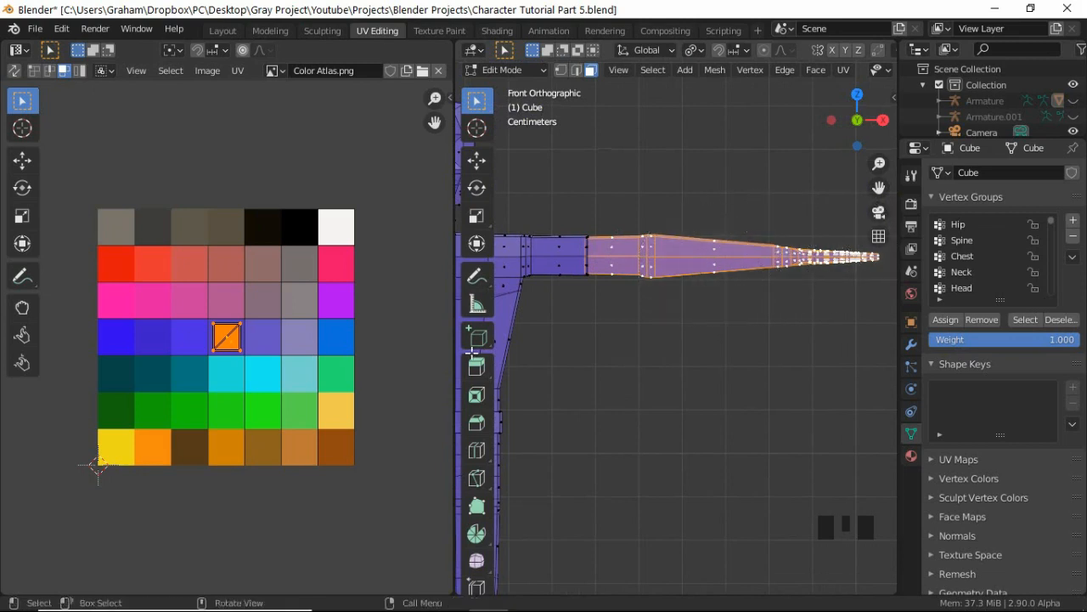
# Step: Add the faces of the head and neck to the forearm selection with circle select
pyautogui.keyDown('shift'); pyautogui.moveTo(566, 362); pyautogui.dragTo(700, 351, button='middle'); pyautogui.keyUp('shift')
pyautogui.press('c')
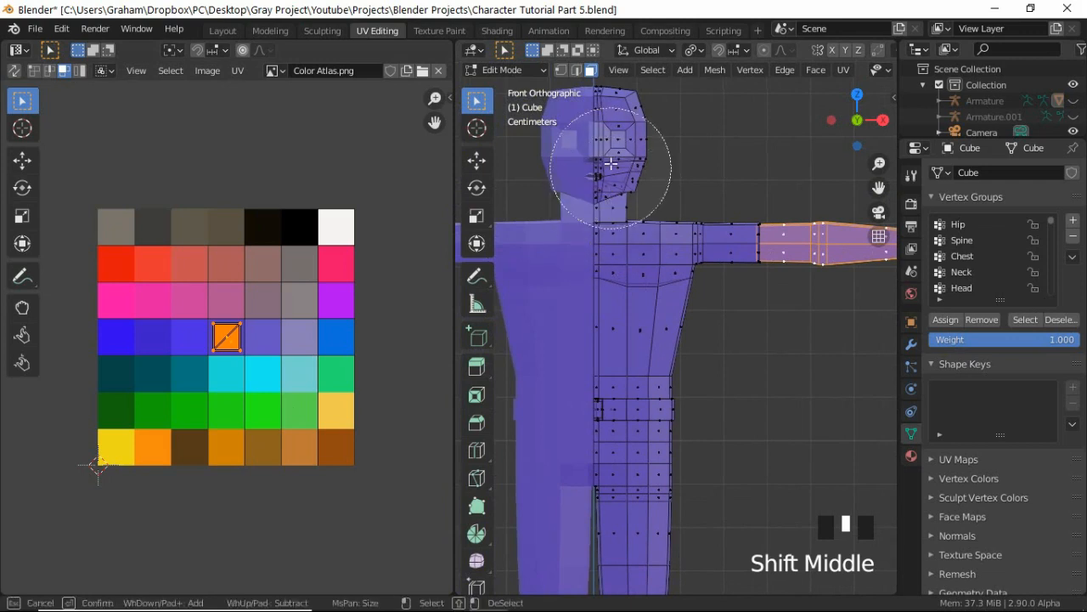
pyautogui.moveTo(639, 136); pyautogui.dragTo(610, 155)
pyautogui.click(610, 141)
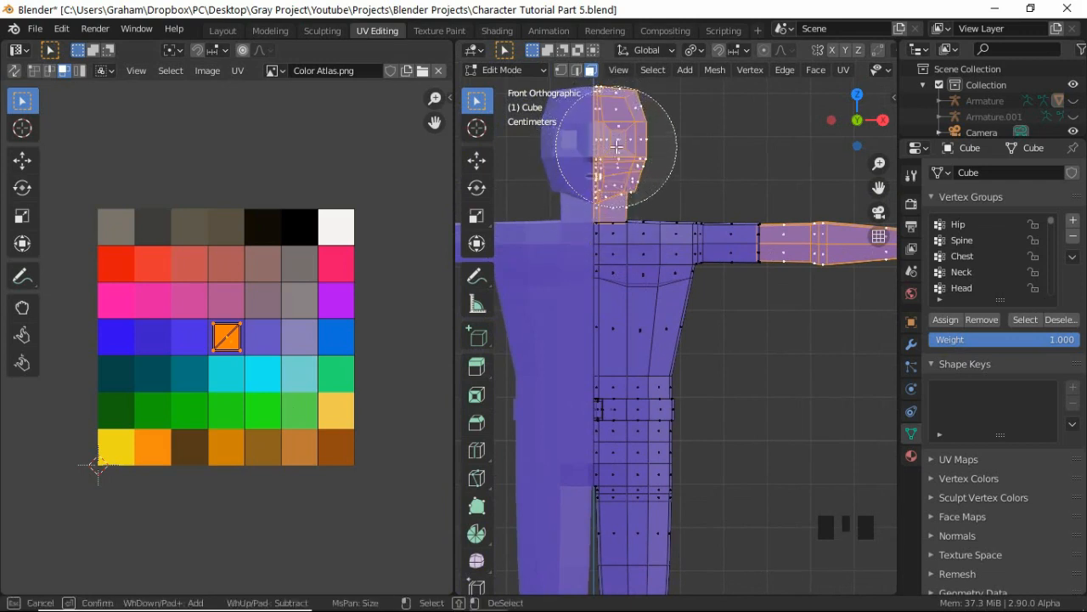
pyautogui.rightClick(776, 347)
pyautogui.scroll(-2, 774, 349)
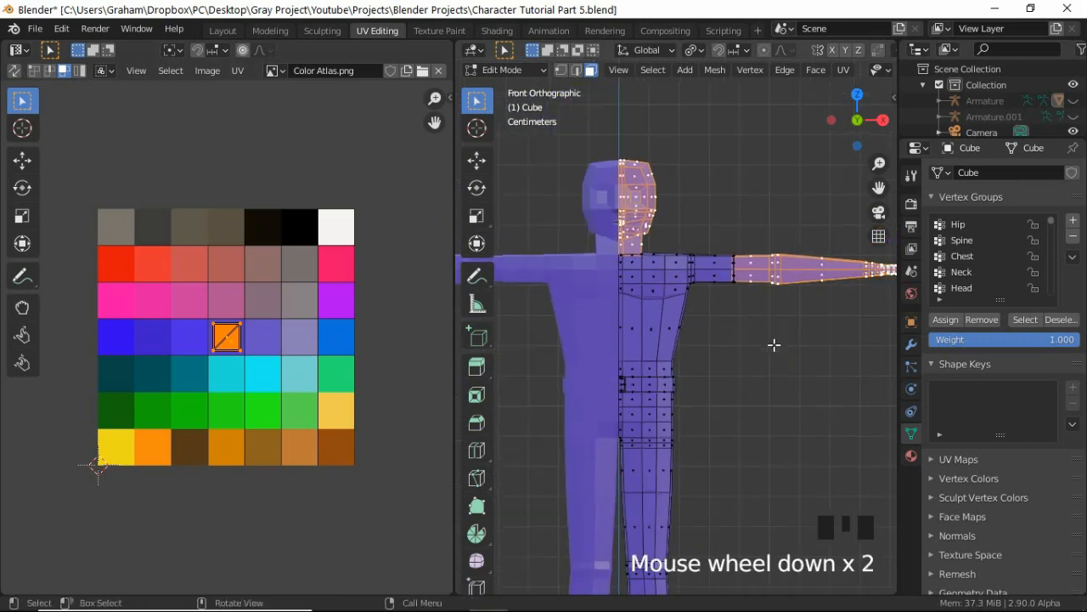
pyautogui.keyDown('shift'); pyautogui.moveTo(774, 348); pyautogui.dragTo(748, 250, button='middle'); pyautogui.keyUp('shift')
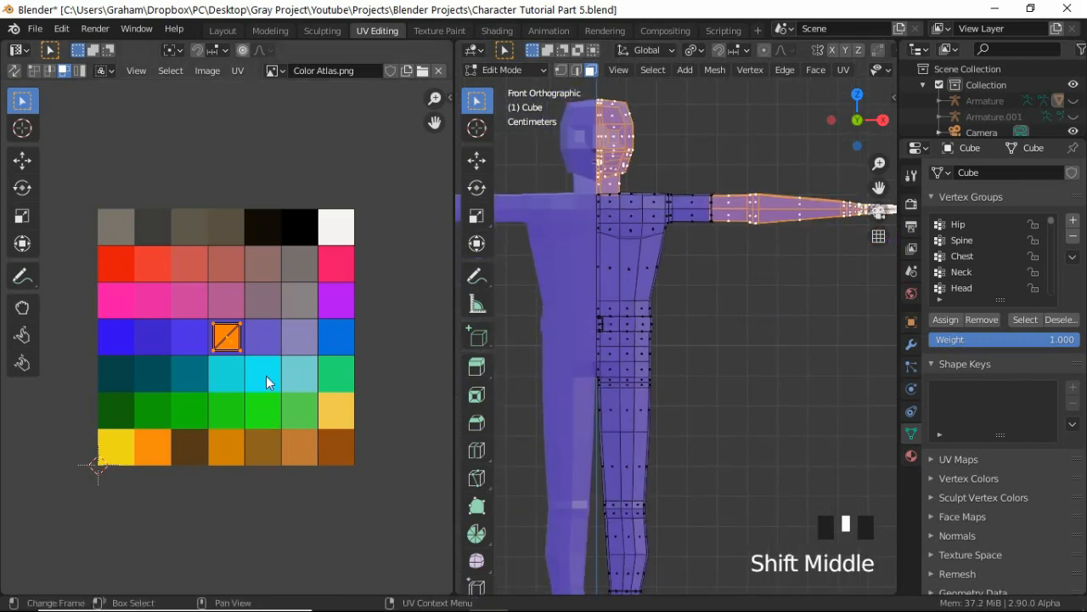
# Step: Move the UVs of the selected skin faces onto the pale yellow-orange swatch above the brown corner swatch
pyautogui.press('g')
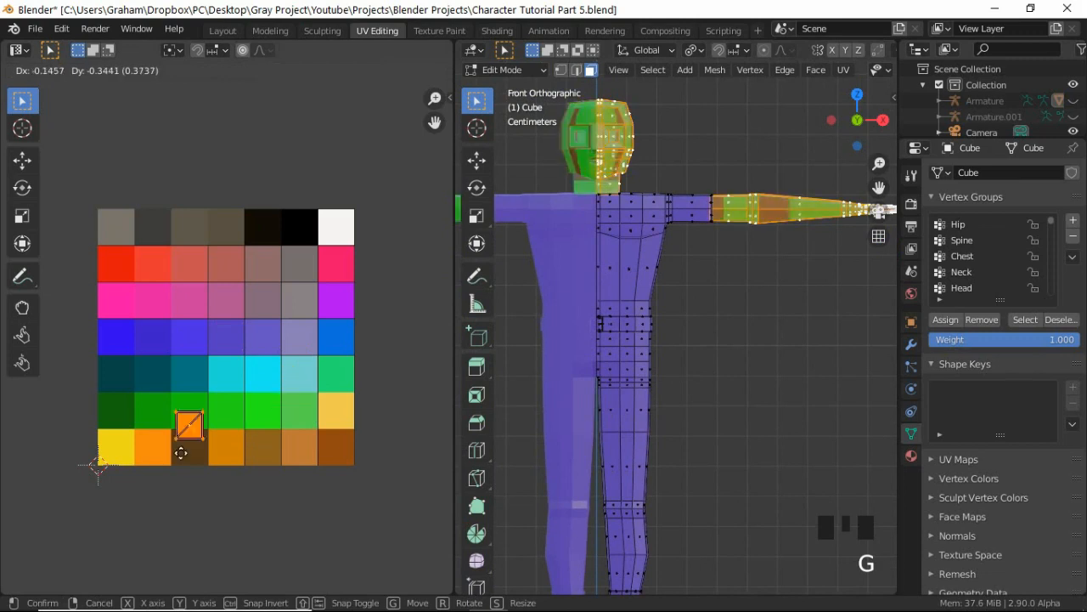
pyautogui.click(145, 461)
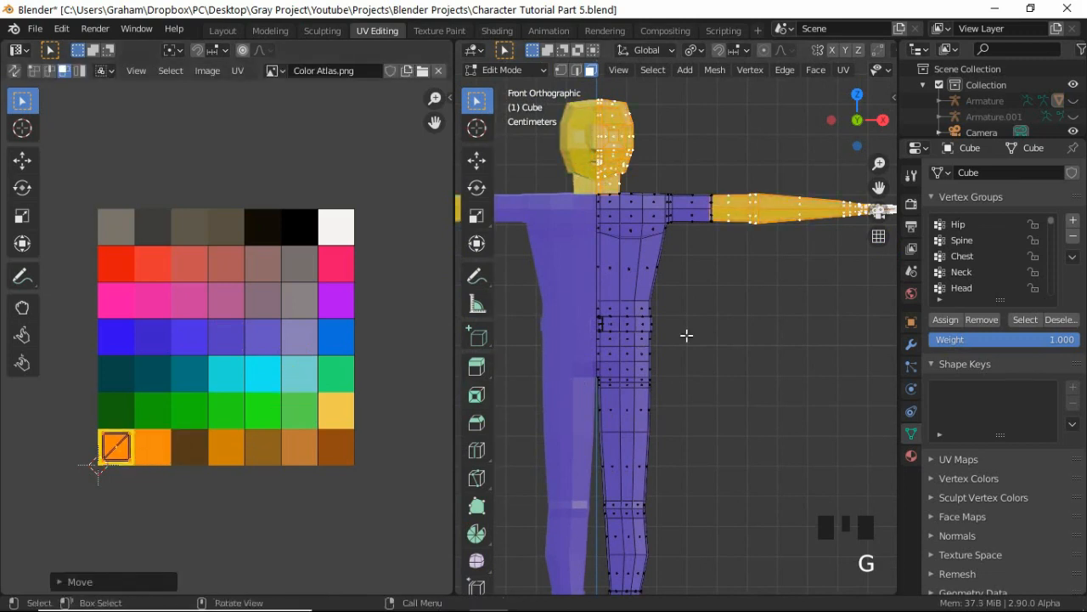
pyautogui.press('g')
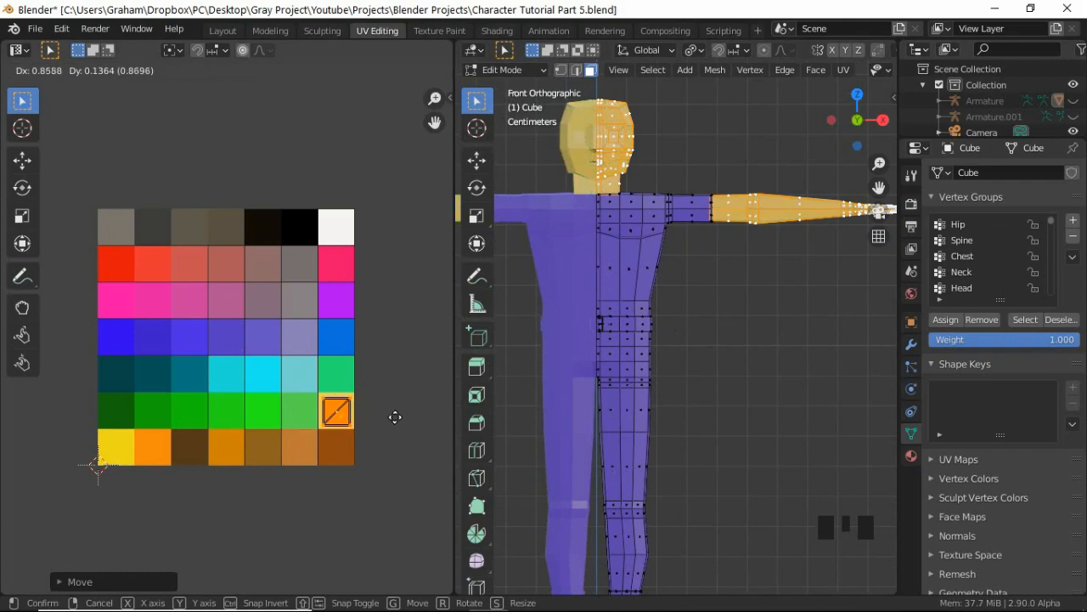
pyautogui.click(393, 416)
# Step: Turn off X-ray, select only the eye face and move its UVs onto the pure black swatch
pyautogui.click(761, 322)
pyautogui.moveTo(760, 322); pyautogui.dragTo(582, 146, button='middle')
pyautogui.hotkey('alt', 'z')
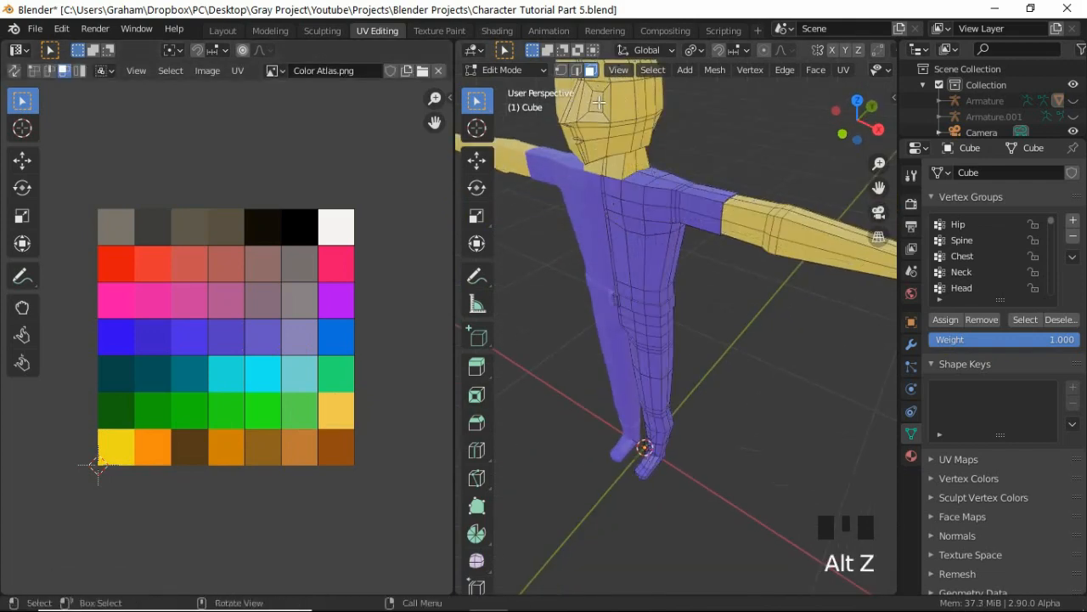
pyautogui.click(598, 102)
pyautogui.press('g')
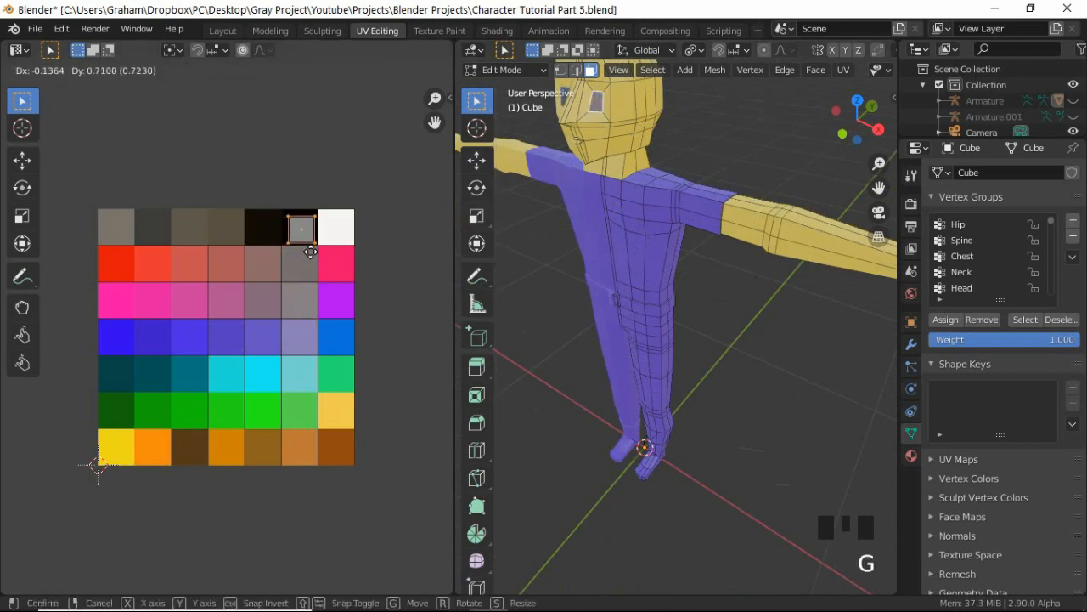
pyautogui.click(307, 241)
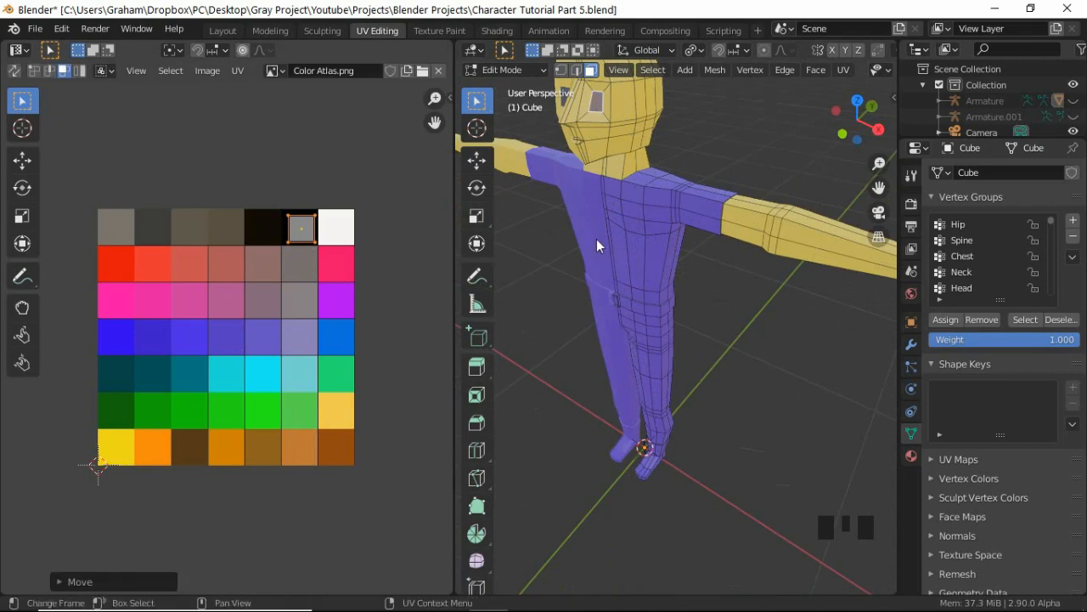
# Step: Return to front view with X-ray on and circle-select the shirt faces of the torso and upper arm down to the belt
pyautogui.keyDown('shift'); pyautogui.moveTo(620, 238); pyautogui.dragTo(643, 322, button='middle'); pyautogui.keyUp('shift')
pyautogui.moveTo(648, 446); pyautogui.dragTo(674, 408, button='middle')
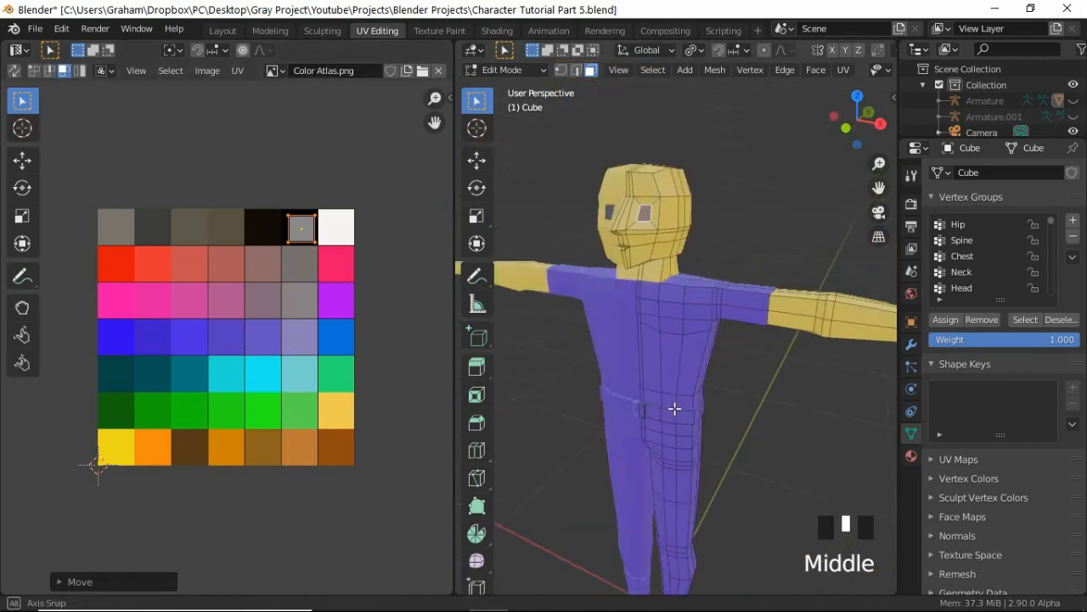
pyautogui.scroll(-2, 626, 432)
pyautogui.moveTo(655, 451); pyautogui.dragTo(668, 454, button='middle')
pyautogui.press('KP_1')
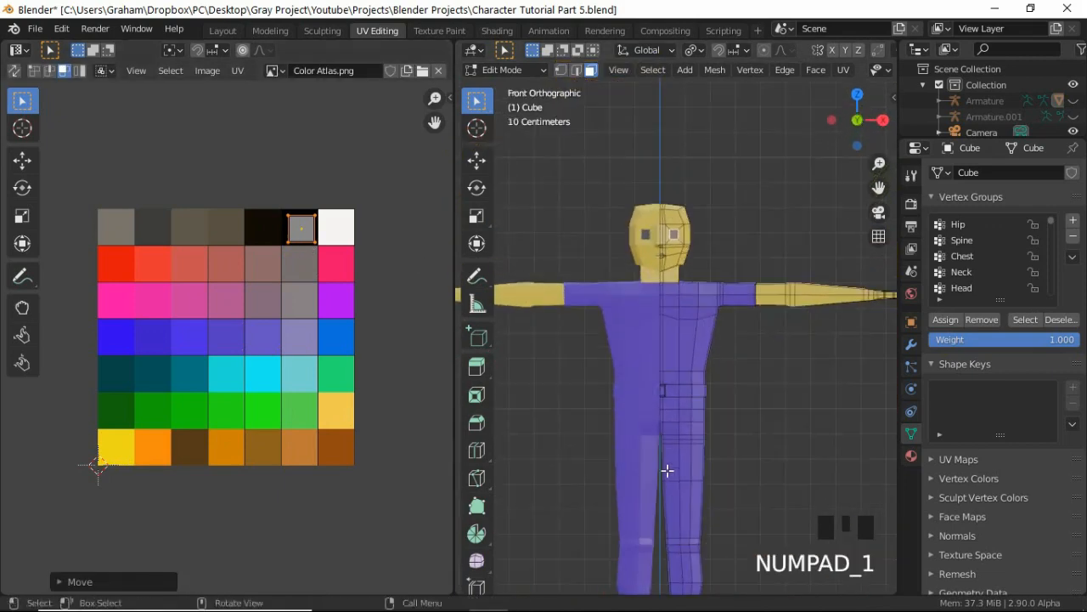
pyautogui.keyDown('shift'); pyautogui.moveTo(669, 494); pyautogui.dragTo(649, 478, button='middle'); pyautogui.keyUp('shift')
pyautogui.scroll(3, 704, 433)
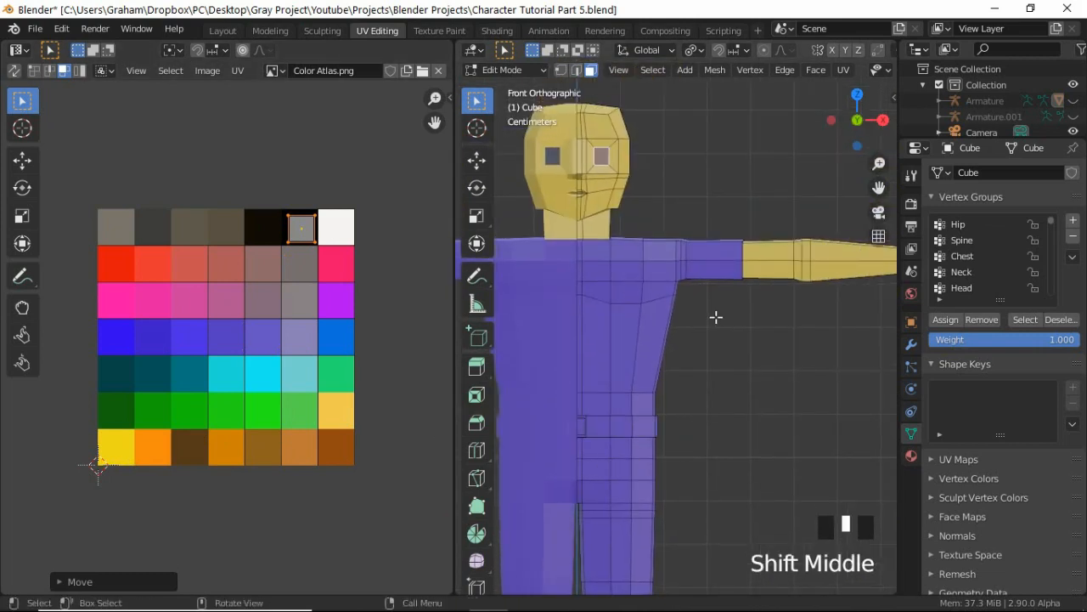
pyautogui.hotkey('alt', 'z')
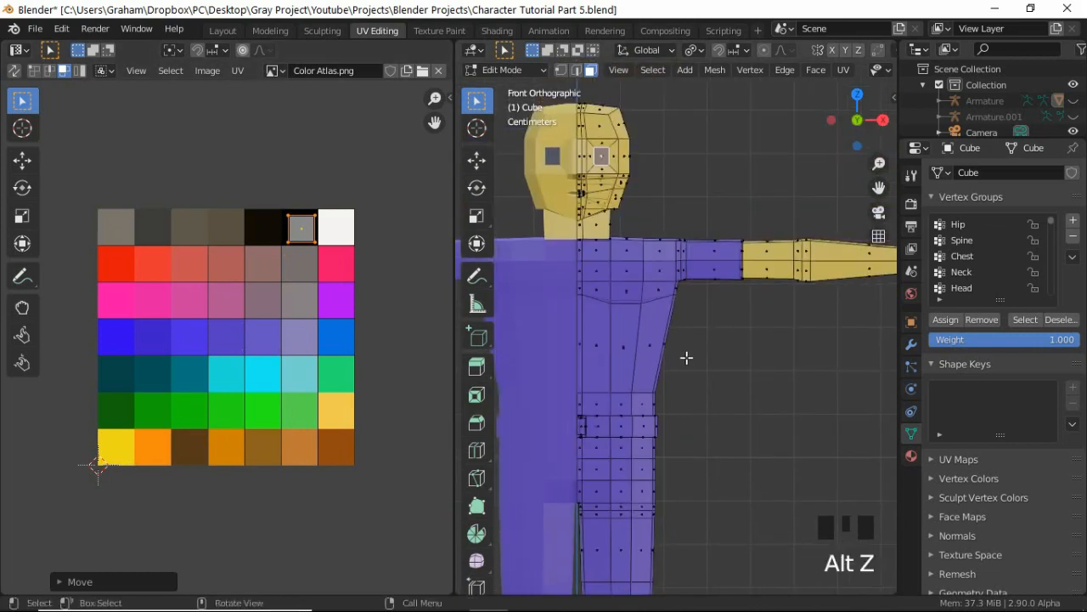
pyautogui.press('c')
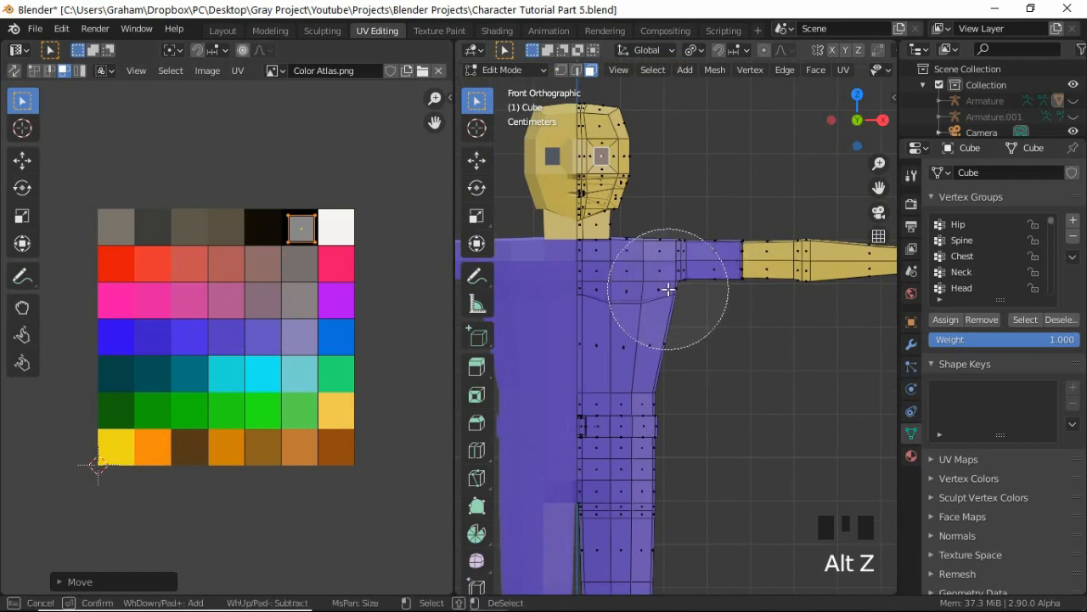
pyautogui.moveTo(680, 303)
pyautogui.mouseDown()
pyautogui.moveTo(653, 314)
pyautogui.moveTo(690, 244)
pyautogui.moveTo(638, 279)
pyautogui.moveTo(599, 280)
pyautogui.moveTo(599, 321)
pyautogui.moveTo(643, 175)
pyautogui.moveTo(602, 311)
pyautogui.moveTo(636, 348)
pyautogui.moveTo(595, 347)
pyautogui.mouseUp()
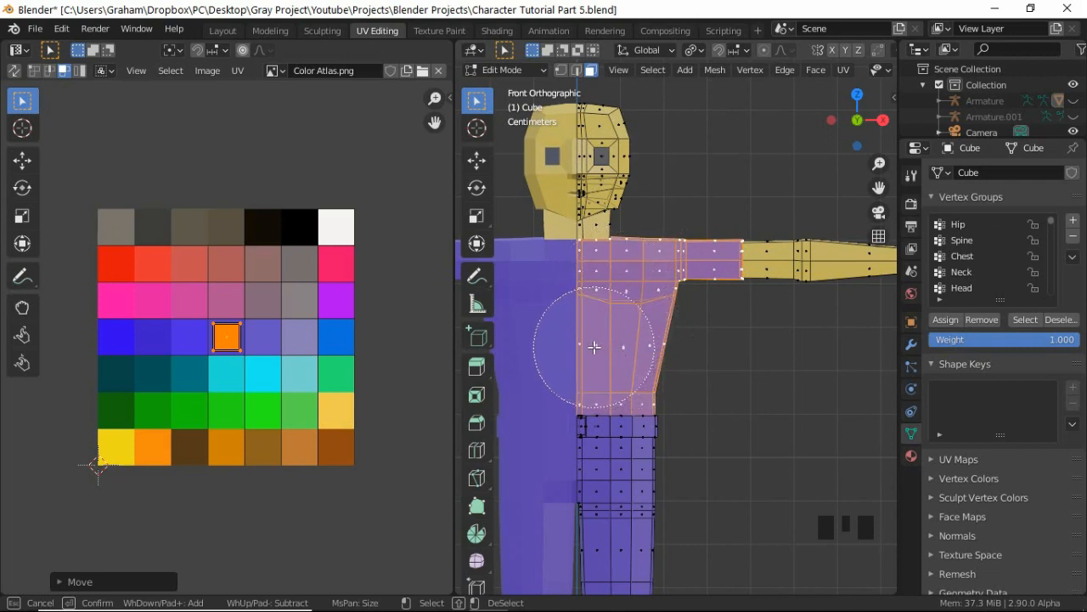
pyautogui.rightClick(594, 347)
# Step: Check the shirt selection around the waist and move its UVs onto the bright red swatch
pyautogui.moveTo(649, 418)
pyautogui.mouseDown(button='middle')
pyautogui.moveTo(618, 425)
pyautogui.moveTo(607, 455)
pyautogui.mouseUp(button='middle')
pyautogui.scroll(3, 608, 417)
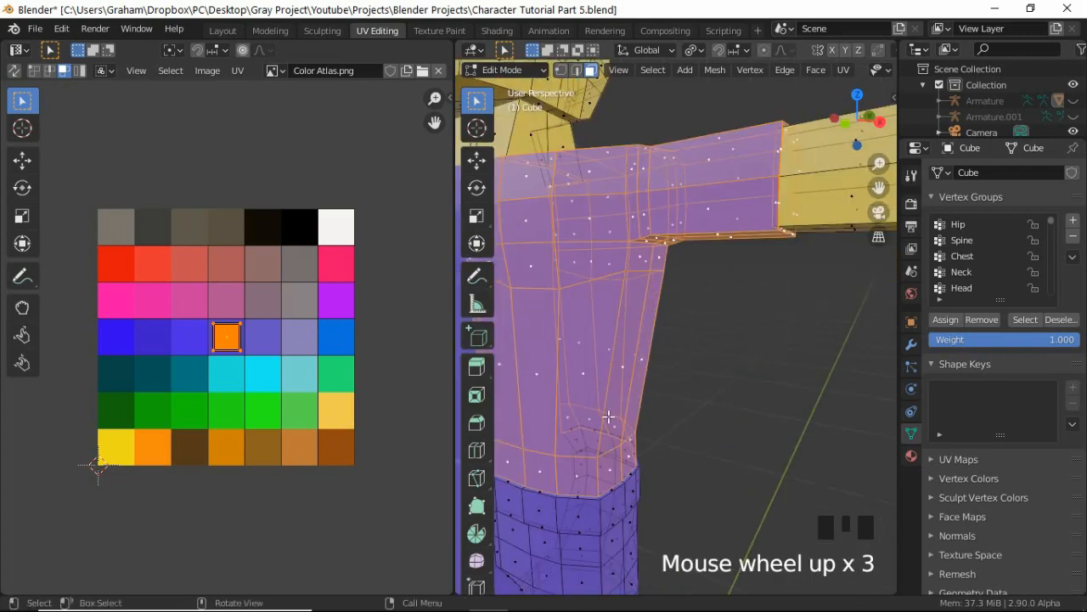
pyautogui.keyDown('shift'); pyautogui.moveTo(608, 416); pyautogui.dragTo(566, 444, button='middle'); pyautogui.keyUp('shift')
pyautogui.press('KP_1')
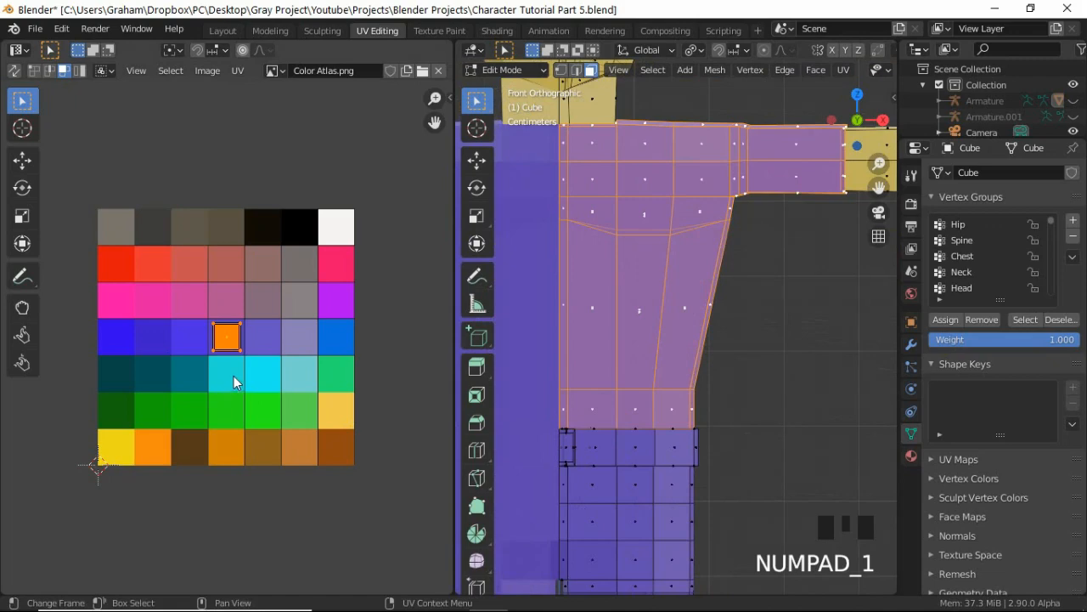
pyautogui.press('g')
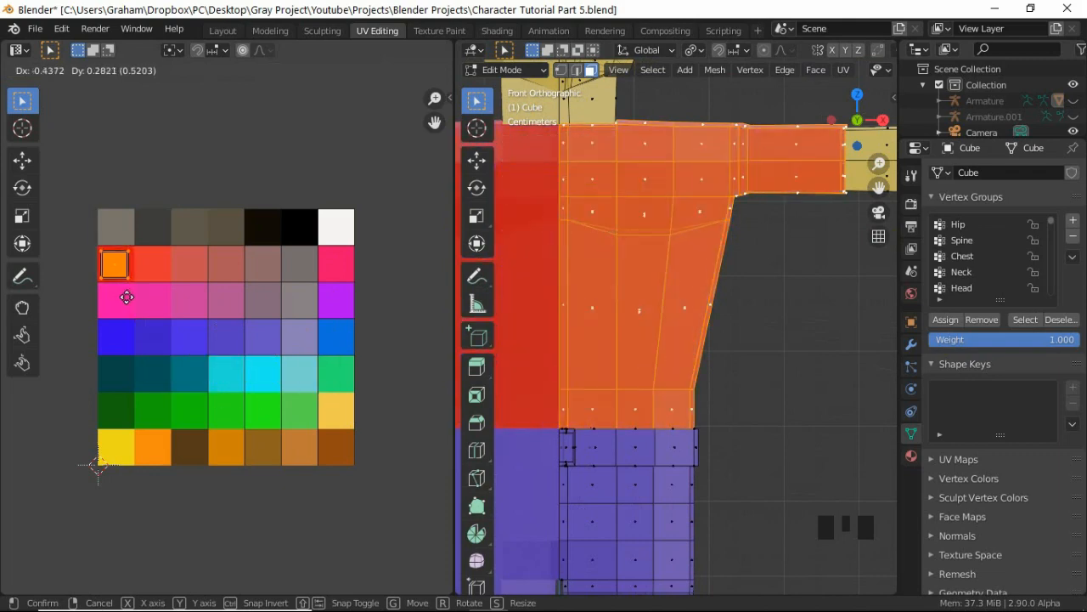
pyautogui.click(129, 300)
# Step: Select the face loop of the belt around the waist and grow the selection once
pyautogui.scroll(-1, 597, 432)
pyautogui.keyDown('shift'); pyautogui.moveTo(596, 433); pyautogui.dragTo(561, 417, button='middle'); pyautogui.keyUp('shift')
pyautogui.keyDown('alt'); pyautogui.click(642, 399); pyautogui.keyUp('alt')
pyautogui.press('KP_1')
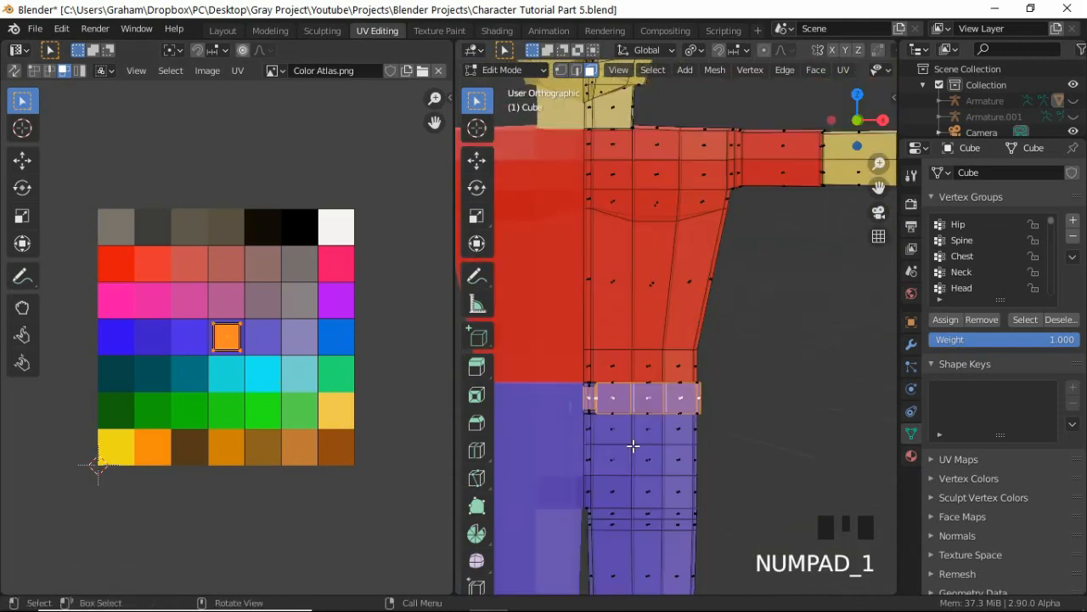
pyautogui.keyDown('shift'); pyautogui.moveTo(655, 467); pyautogui.dragTo(671, 324, button='middle'); pyautogui.keyUp('shift')
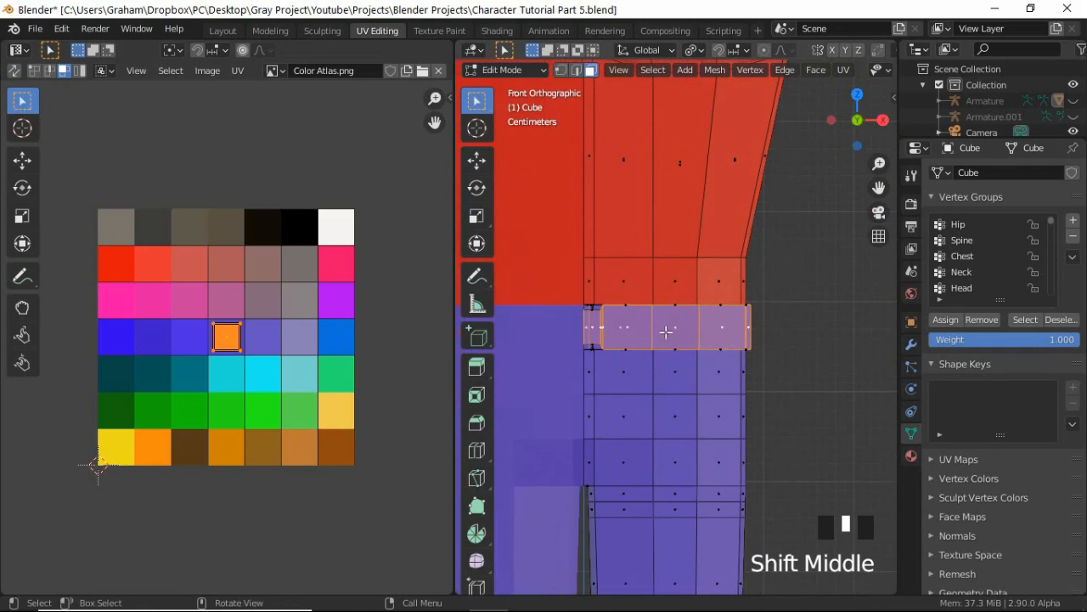
pyautogui.click(819, 320)
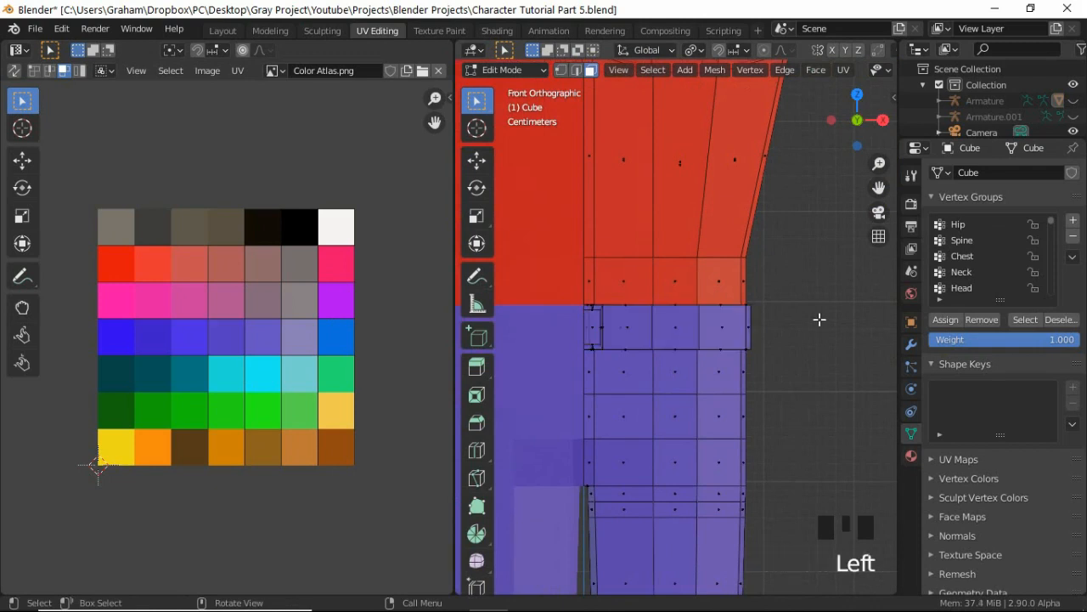
pyautogui.keyDown('alt'); pyautogui.click(656, 331); pyautogui.keyUp('alt')
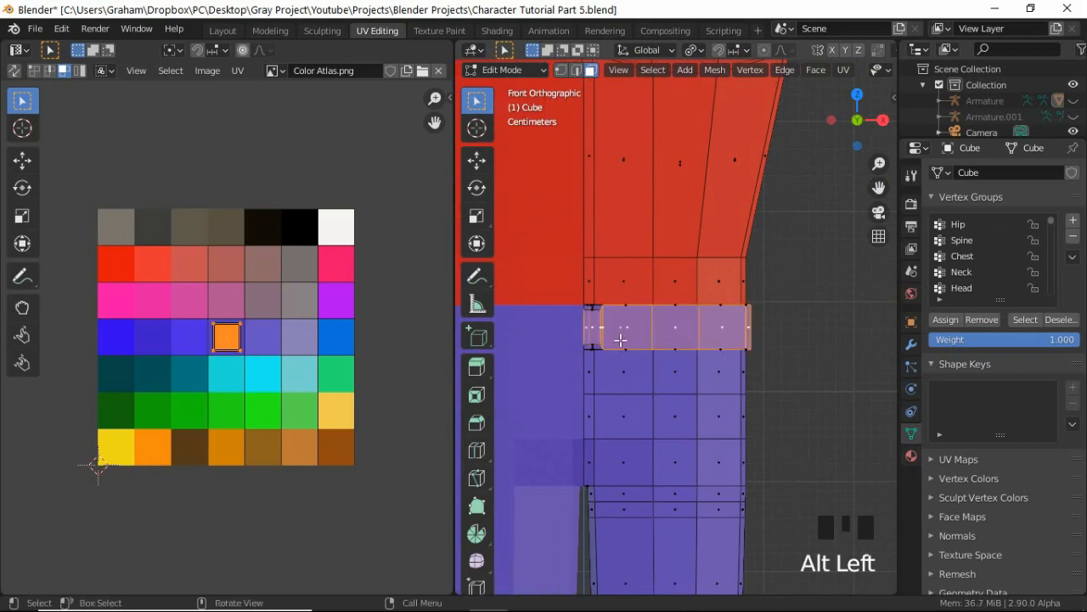
pyautogui.moveTo(714, 331); pyautogui.dragTo(751, 340, button='middle')
pyautogui.press('ctrl')
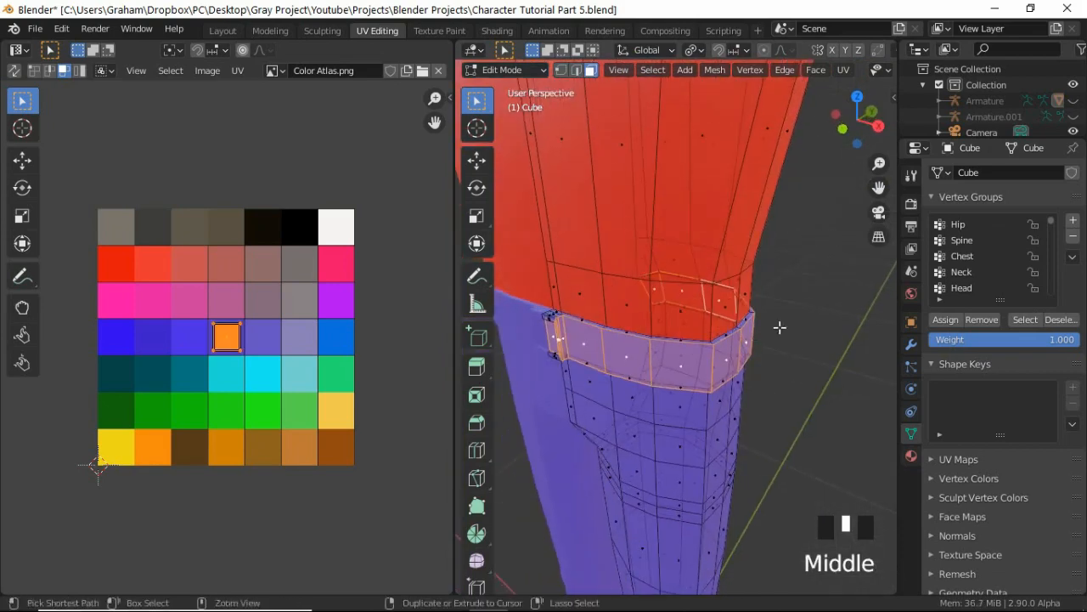
pyautogui.press('ctrl+KP_Add')
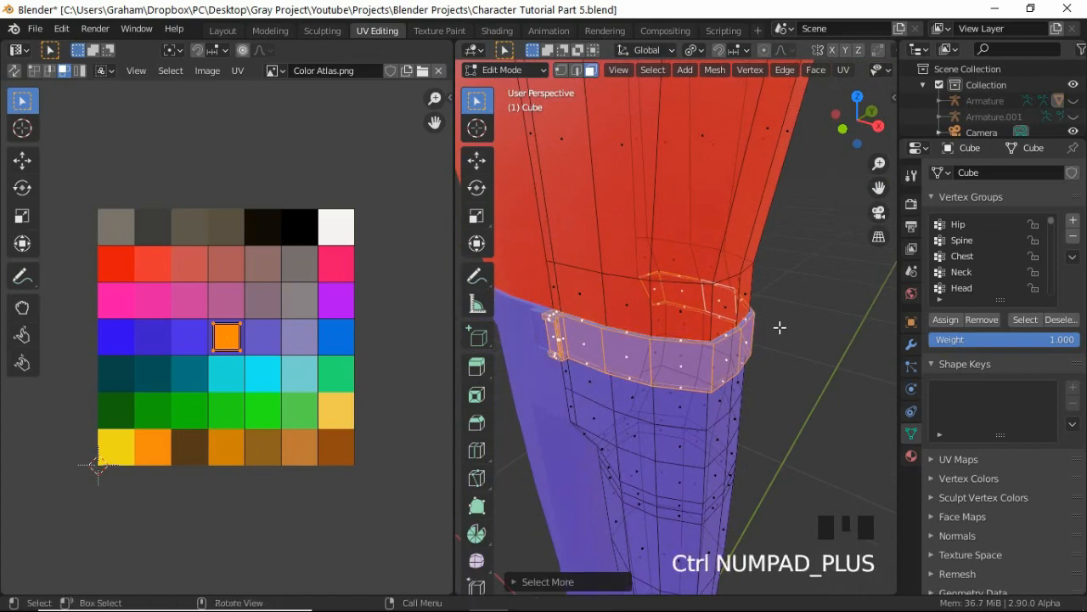
# Step: Check the belt selection from several sides and move its UVs onto the pure black swatch
pyautogui.moveTo(684, 337); pyautogui.dragTo(610, 323, button='middle')
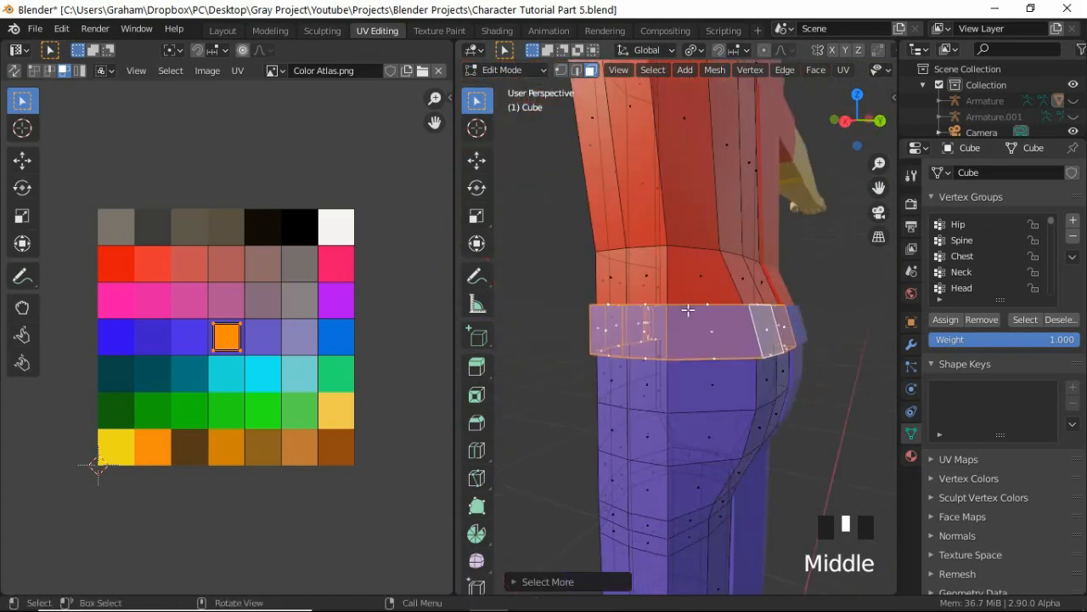
pyautogui.moveTo(688, 311); pyautogui.dragTo(732, 375, button='middle')
pyautogui.moveTo(736, 376); pyautogui.dragTo(896, 431, button='middle')
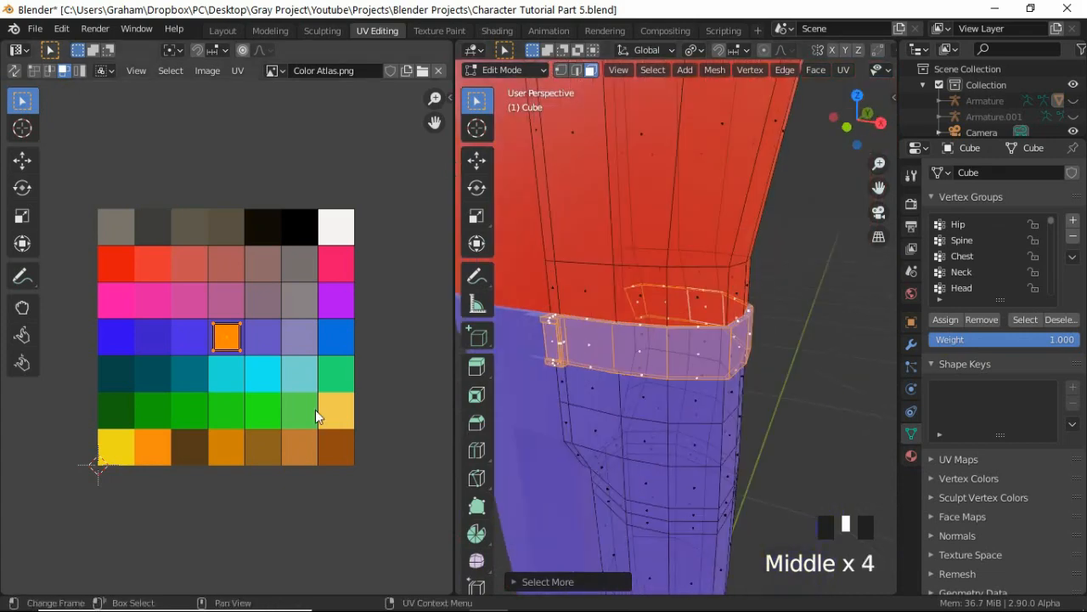
pyautogui.press('g')
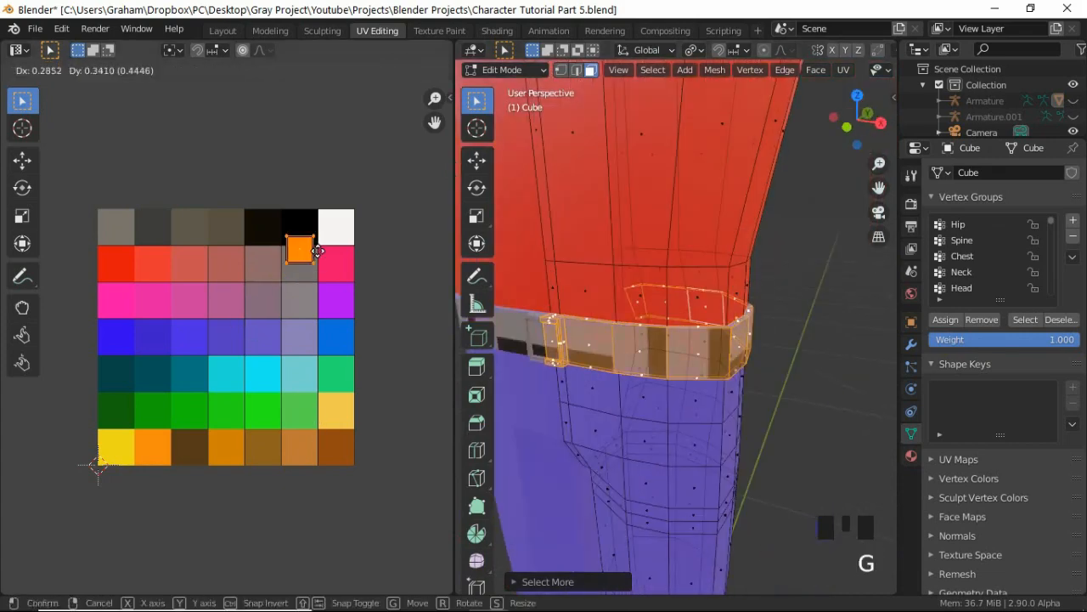
pyautogui.click(313, 243)
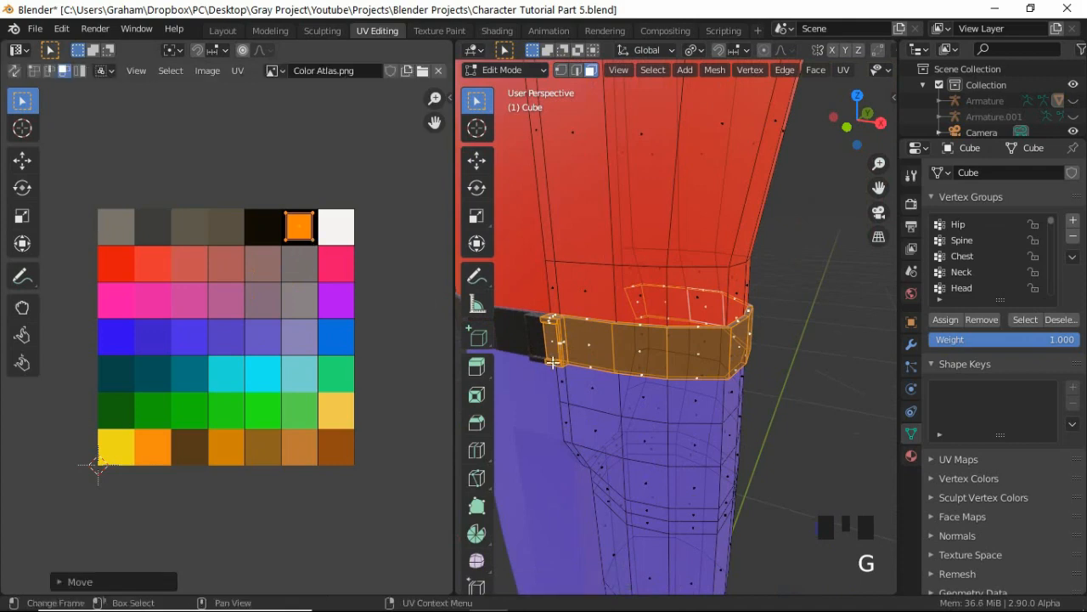
# Step: With X-ray off in front view, select the belt buckle's front face, grow the selection and move its UVs onto the top-left gray swatch
pyautogui.moveTo(646, 353); pyautogui.dragTo(553, 354, button='middle')
pyautogui.click(569, 348)
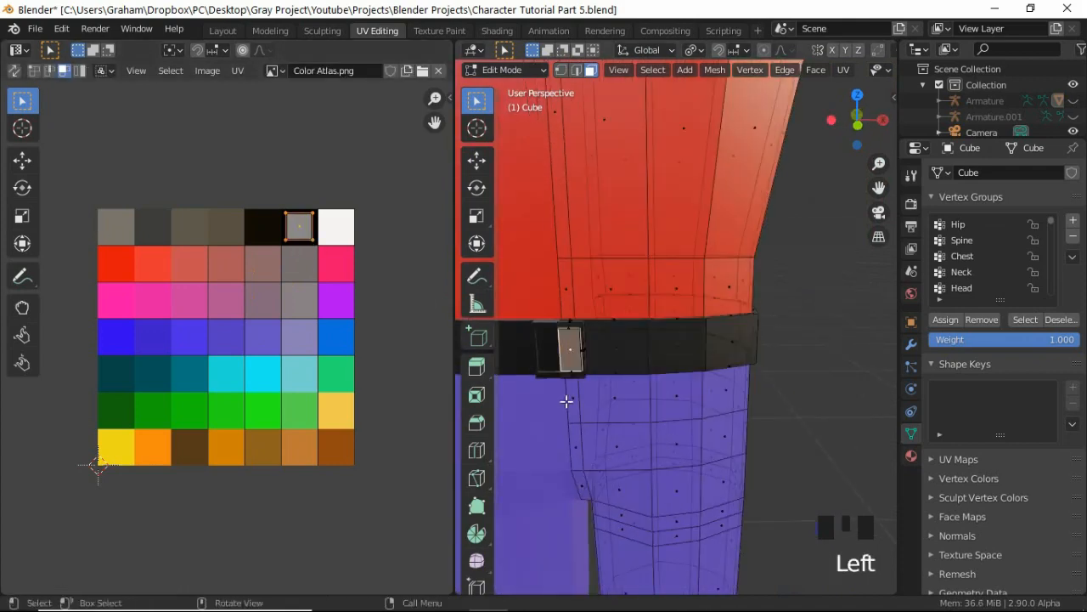
pyautogui.moveTo(566, 400); pyautogui.dragTo(587, 382, button='middle')
pyautogui.press('KP_1')
pyautogui.hotkey('alt', 'z')
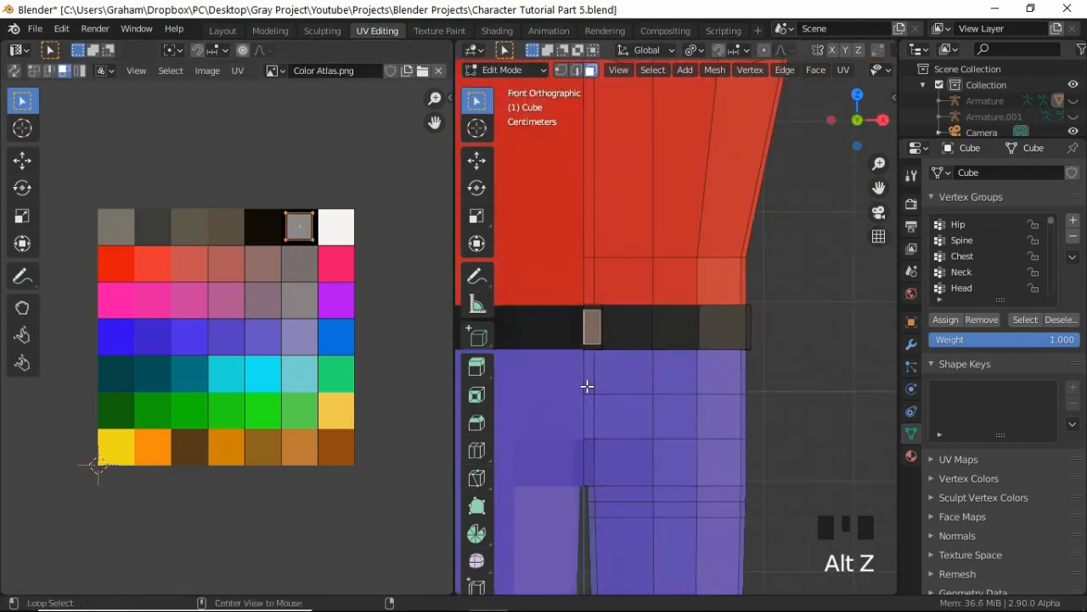
pyautogui.click(589, 331)
pyautogui.click(588, 332)
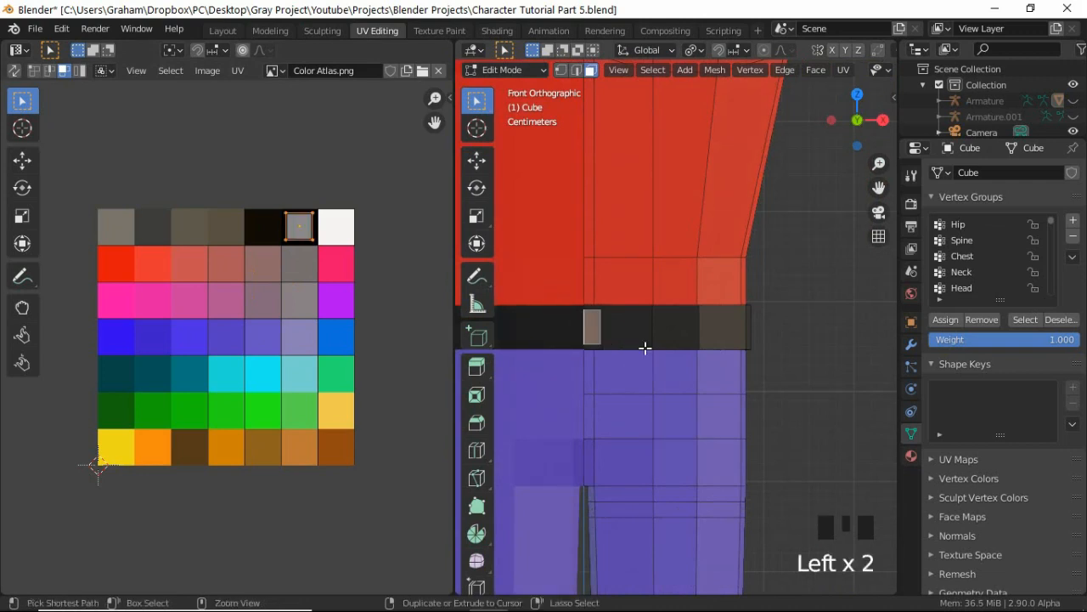
pyautogui.press('ctrl+KP_Add')
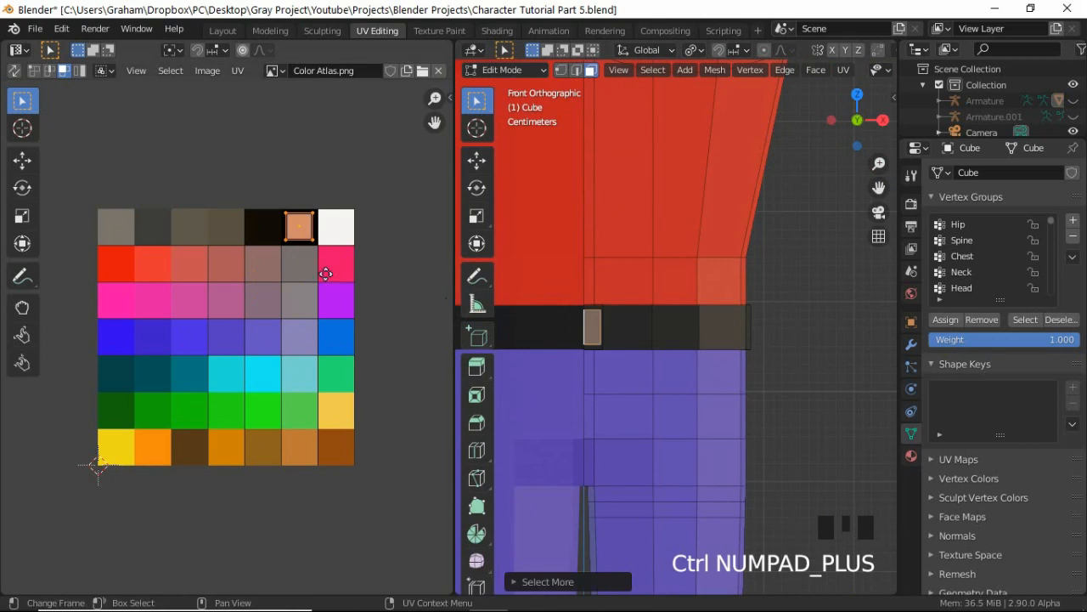
pyautogui.press('g')
pyautogui.click(160, 275)
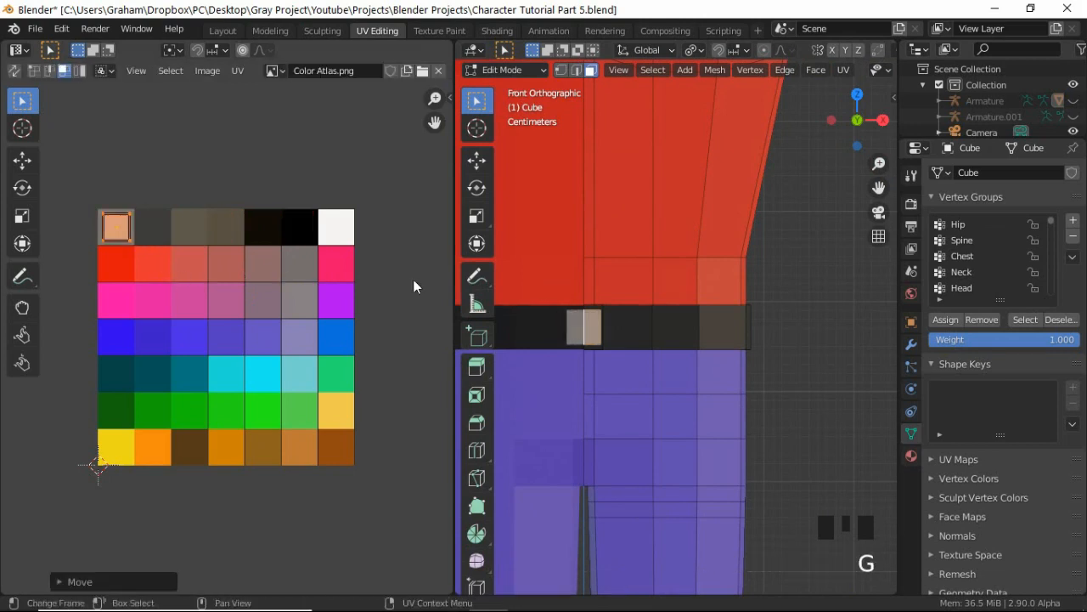
# Step: In front view with X-ray on, circle-select the trouser faces from below the belt to above the ankle and move their UVs onto the top-left gray swatch
pyautogui.moveTo(554, 316); pyautogui.dragTo(655, 405, button='middle')
pyautogui.click(592, 448)
pyautogui.press('KP_1')
pyautogui.scroll(-2, 658, 396)
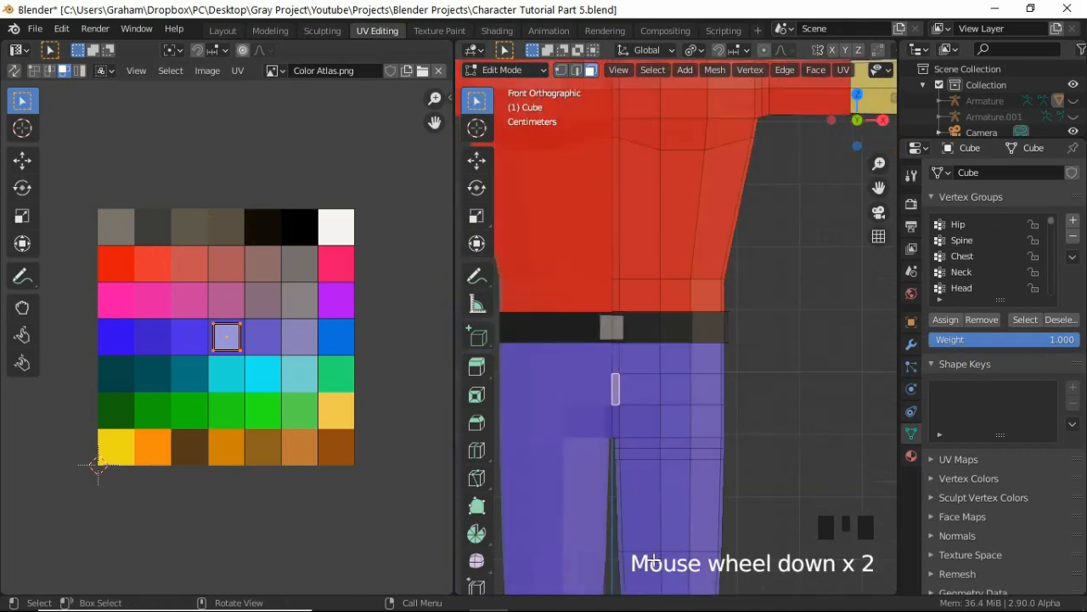
pyautogui.keyDown('shift'); pyautogui.moveTo(654, 559); pyautogui.dragTo(694, 337, button='middle'); pyautogui.keyUp('shift')
pyautogui.scroll(-5, 655, 271)
pyautogui.hotkey('alt', 'z')
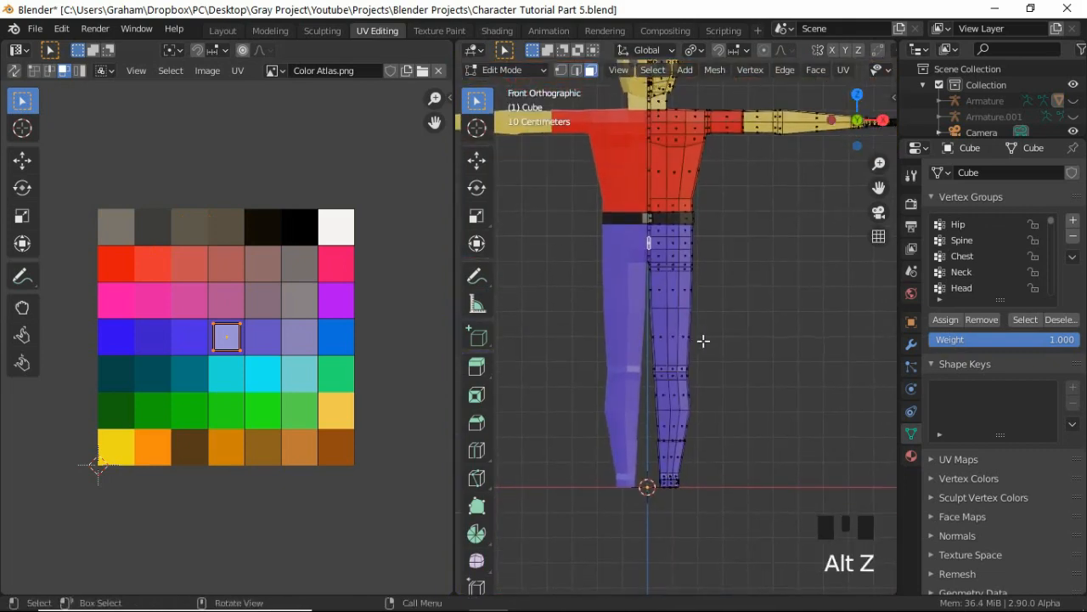
pyautogui.press('v')
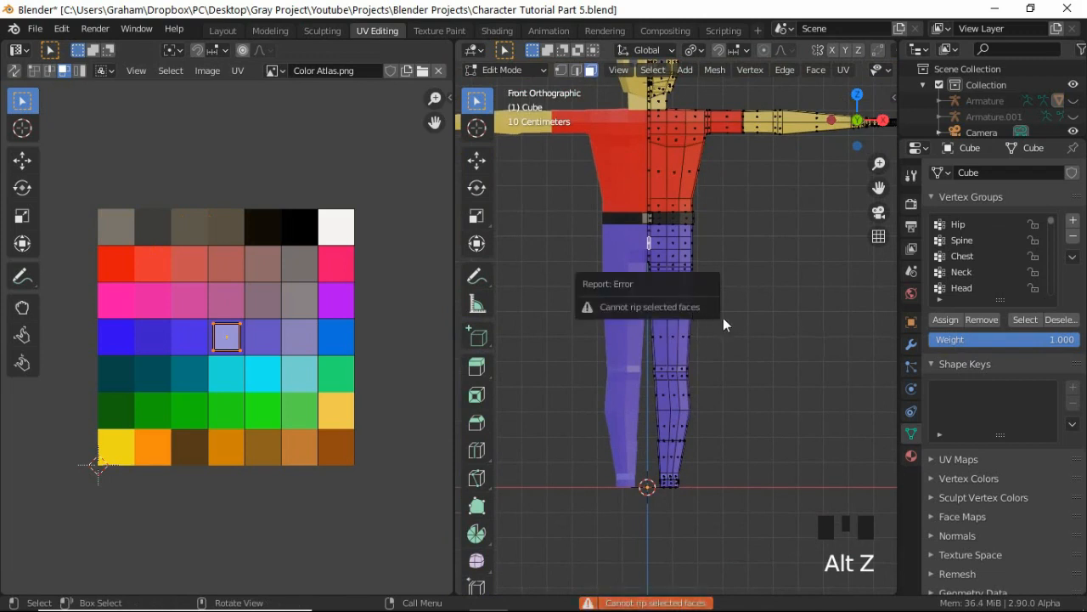
pyautogui.press('c')
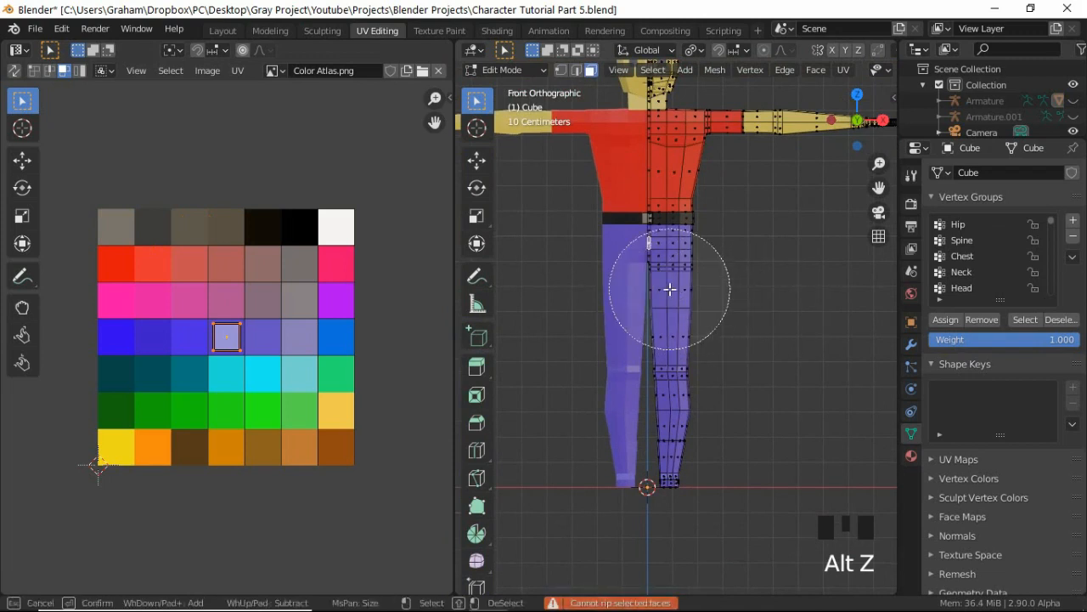
pyautogui.moveTo(671, 287)
pyautogui.mouseDown()
pyautogui.moveTo(658, 289)
pyautogui.moveTo(692, 360)
pyautogui.moveTo(682, 388)
pyautogui.moveTo(672, 363)
pyautogui.mouseUp()
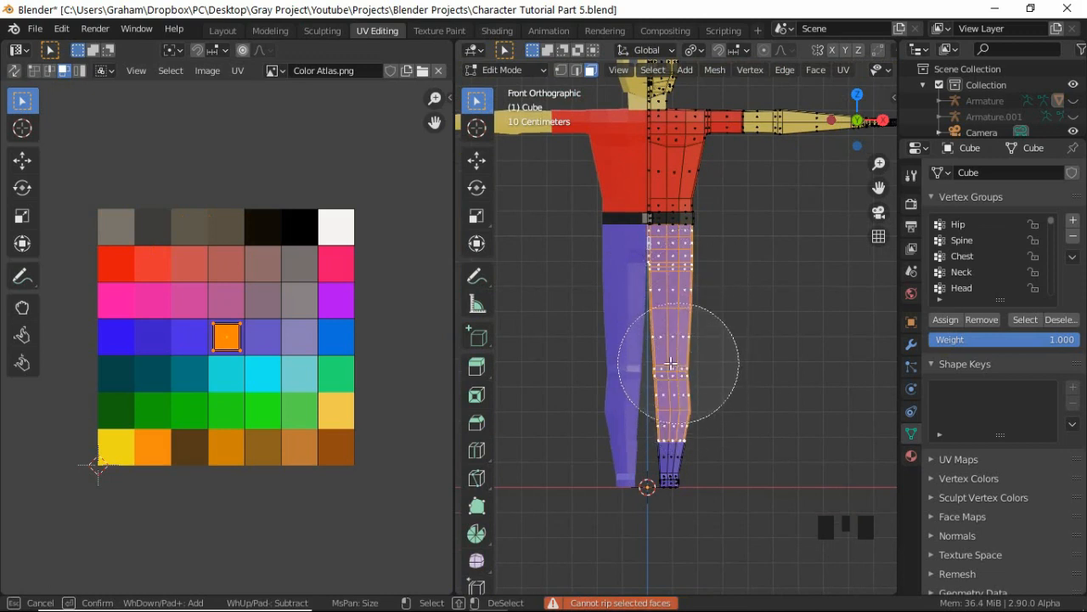
pyautogui.press('Escape')
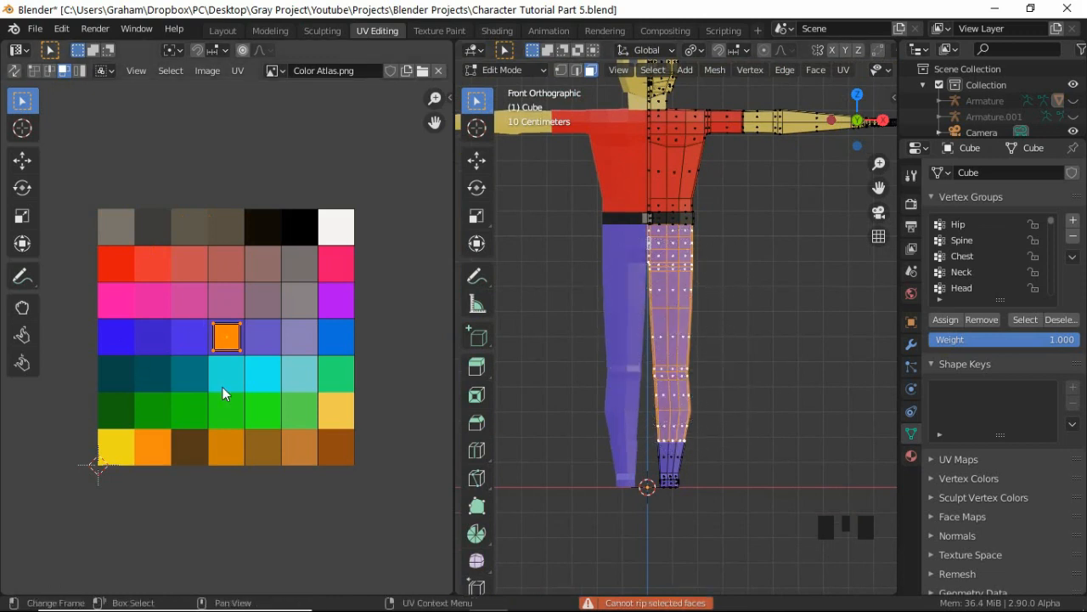
pyautogui.press('g')
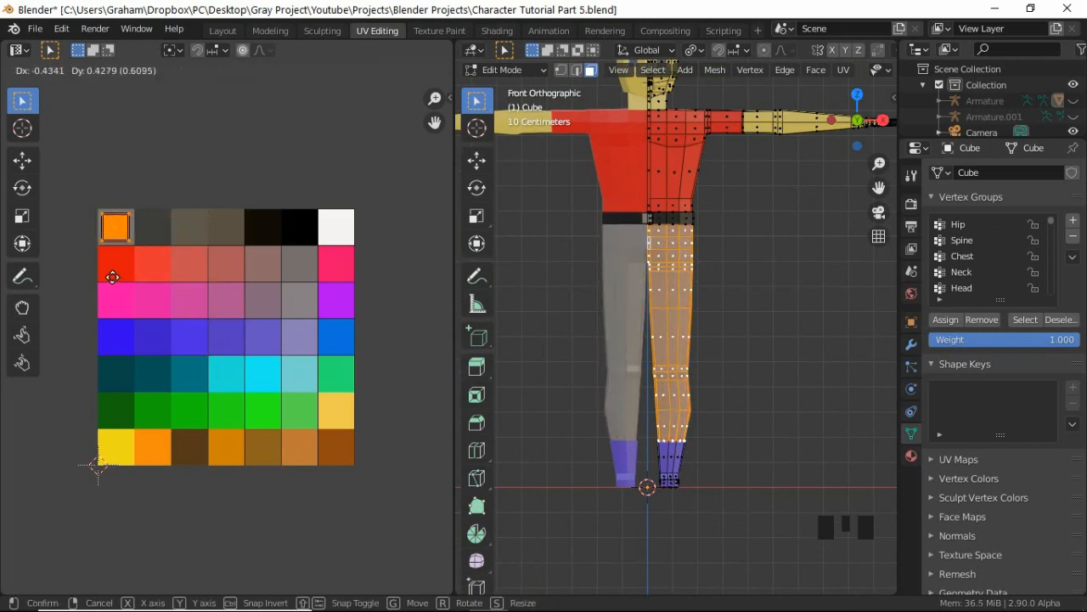
pyautogui.click(115, 283)
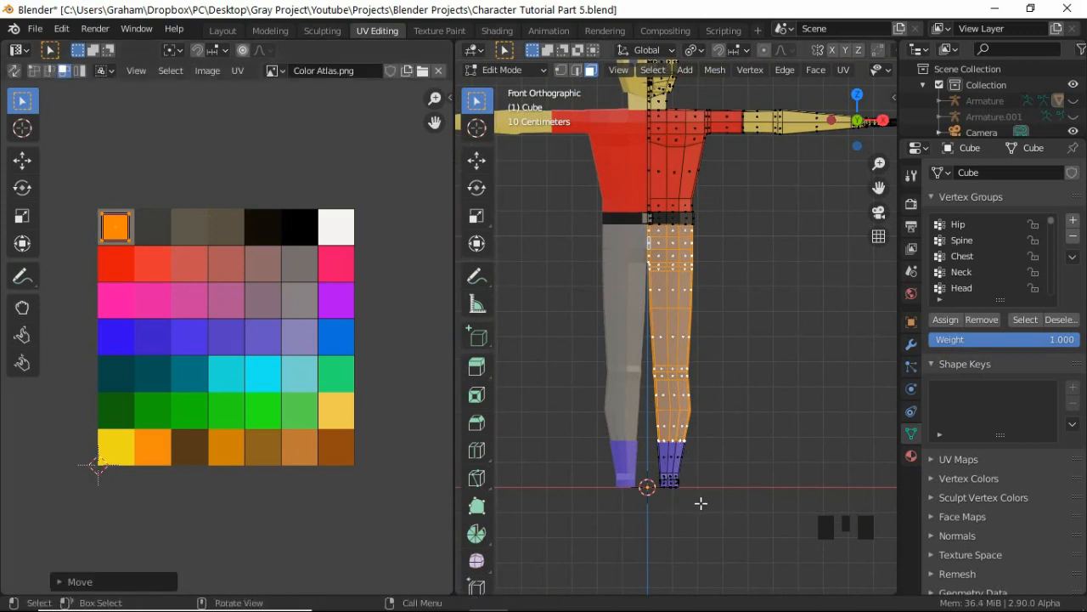
# Step: Try to select the shoe up to the ankle by box-selecting the foot faces and growing and shrinking the selection
pyautogui.moveTo(716, 506); pyautogui.dragTo(647, 447)
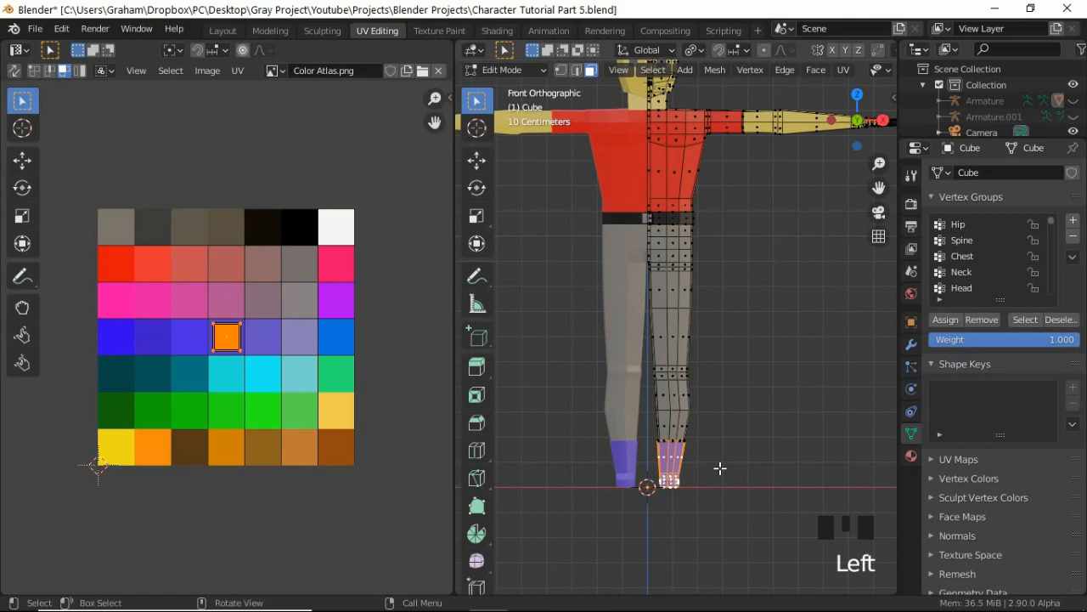
pyautogui.press('ctrl+KP_Add')
pyautogui.moveTo(677, 453); pyautogui.dragTo(636, 491, button='middle')
pyautogui.scroll(3, 715, 514)
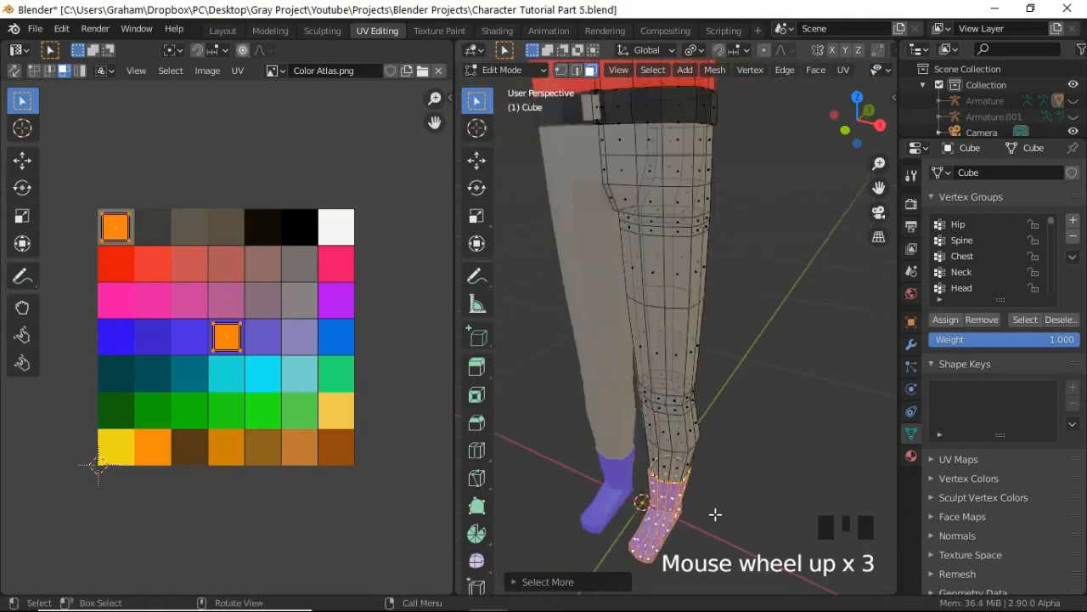
pyautogui.keyDown('shift'); pyautogui.moveTo(722, 381); pyautogui.dragTo(736, 365, button='middle'); pyautogui.keyUp('shift')
pyautogui.scroll(3, 712, 372)
pyautogui.keyDown('shift'); pyautogui.scroll(1, 716, 360); pyautogui.keyUp('shift')
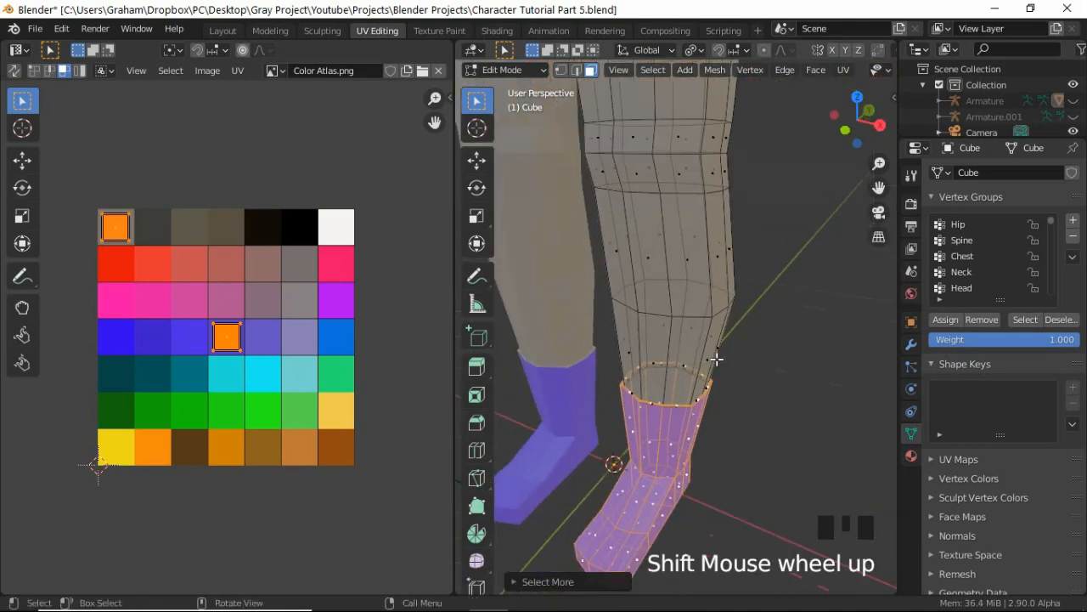
pyautogui.press('ctrl+KP_Add')
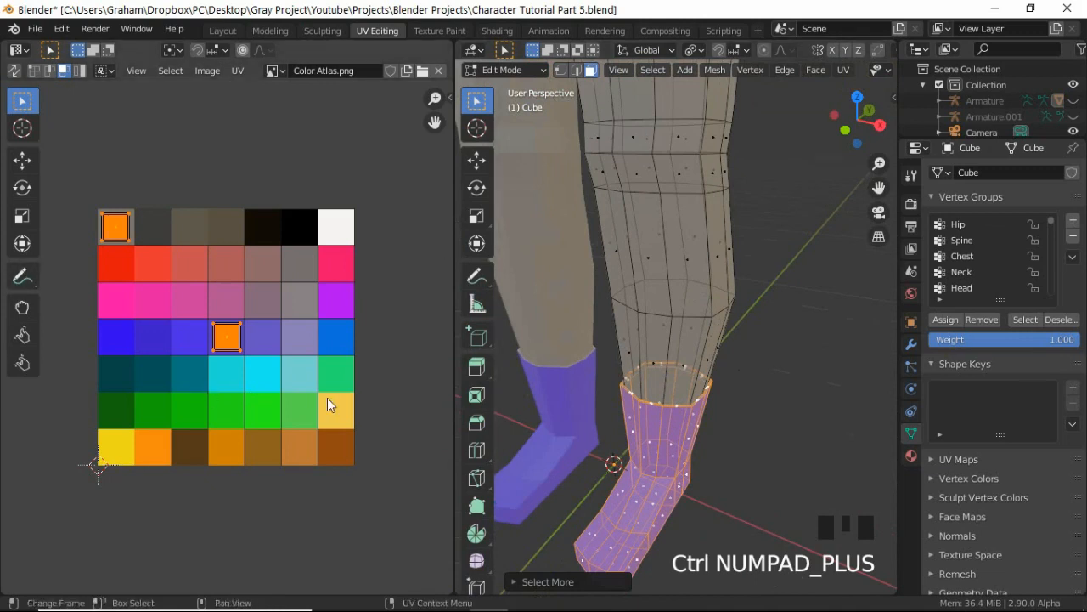
pyautogui.press('ctrl+KP_Subtract')
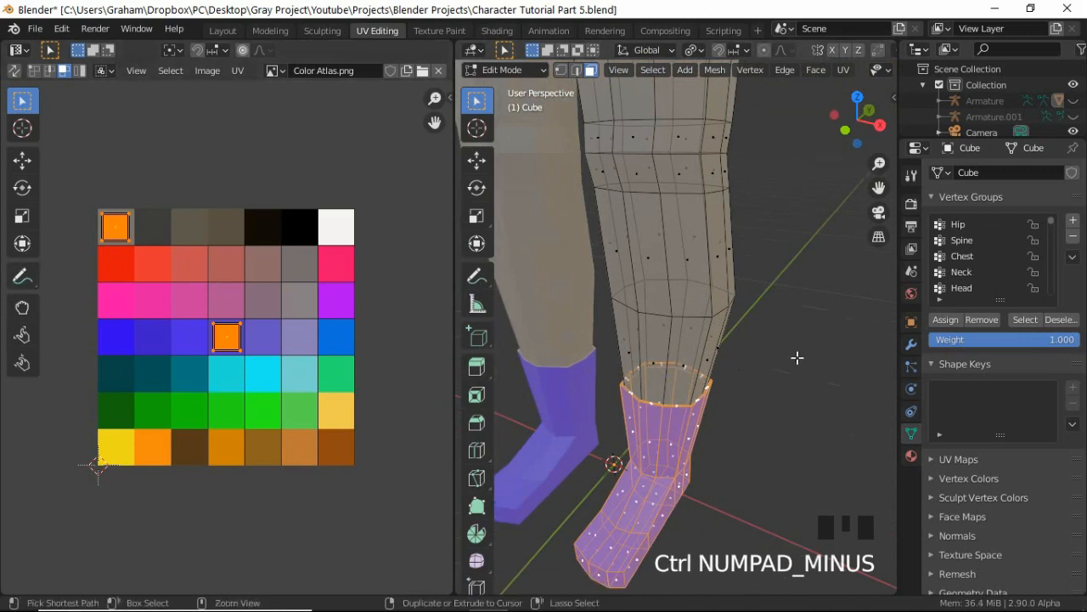
pyautogui.press('ctrl+KP_Subtract')
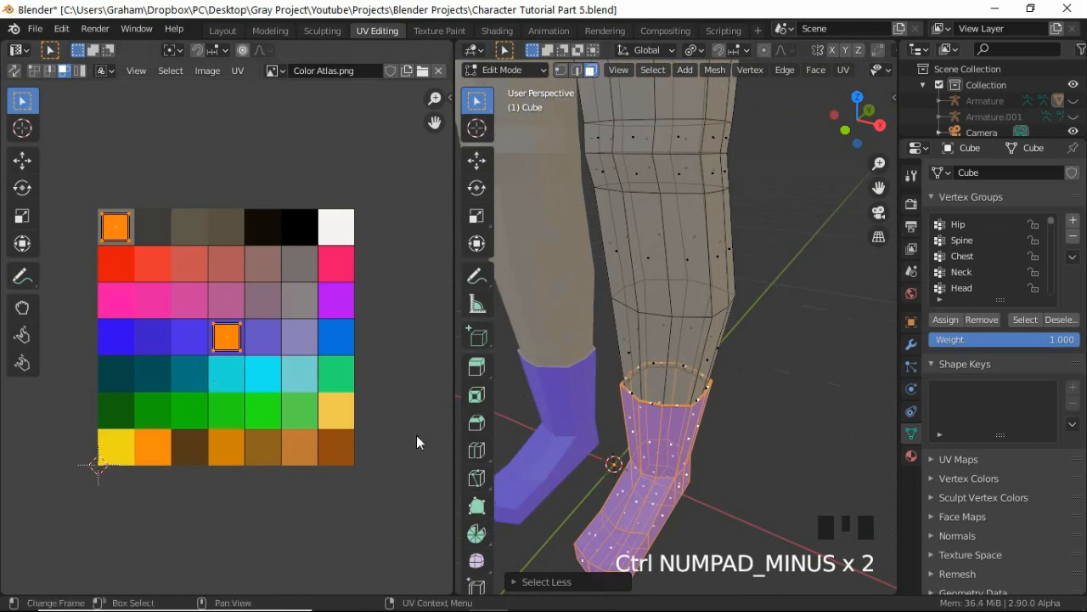
pyautogui.press('KP_1')
pyautogui.click(704, 489)
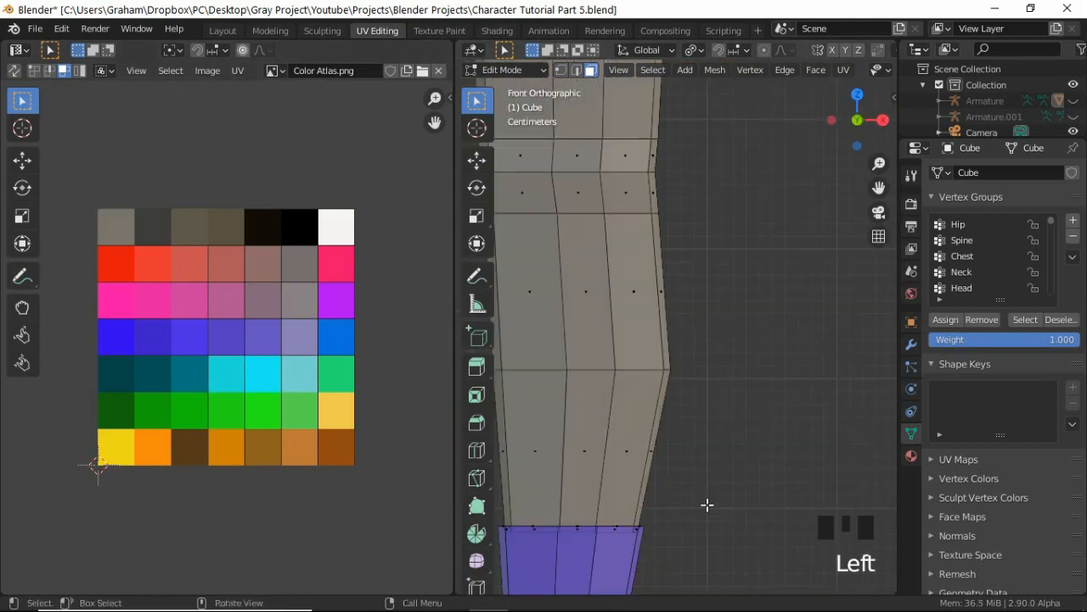
# Step: Box-select the shoe faces including the ankle rim and move the rim's gray UVs onto the purple swatch with the other shoe UVs
pyautogui.scroll(-3, 680, 514)
pyautogui.keyDown('shift'); pyautogui.moveTo(643, 525); pyautogui.dragTo(709, 451, button='middle'); pyautogui.keyUp('shift')
pyautogui.moveTo(729, 514); pyautogui.dragTo(563, 345)
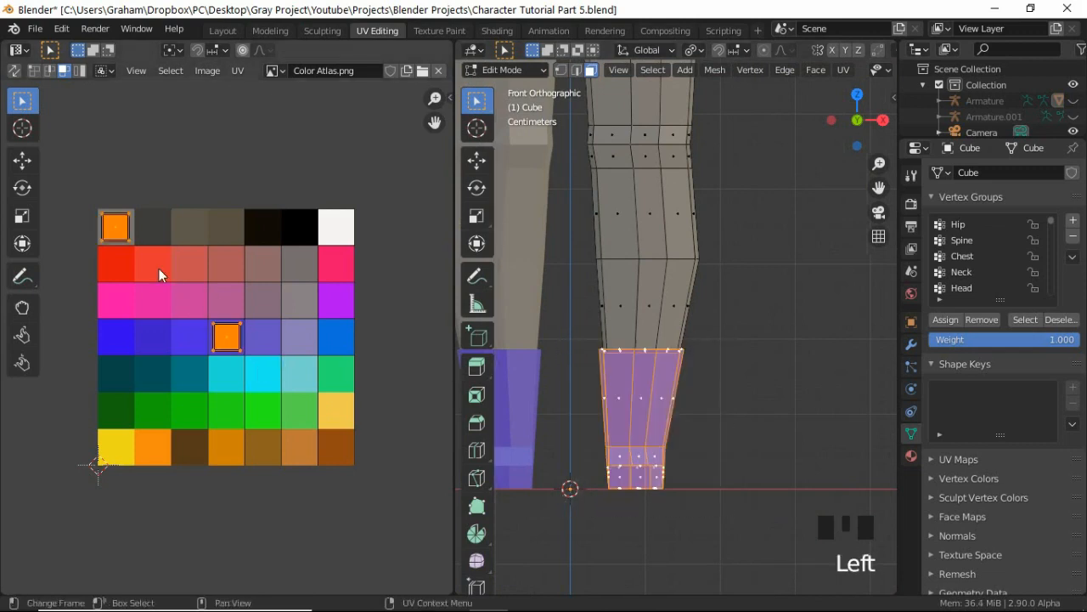
pyautogui.click(181, 276)
pyautogui.press('g')
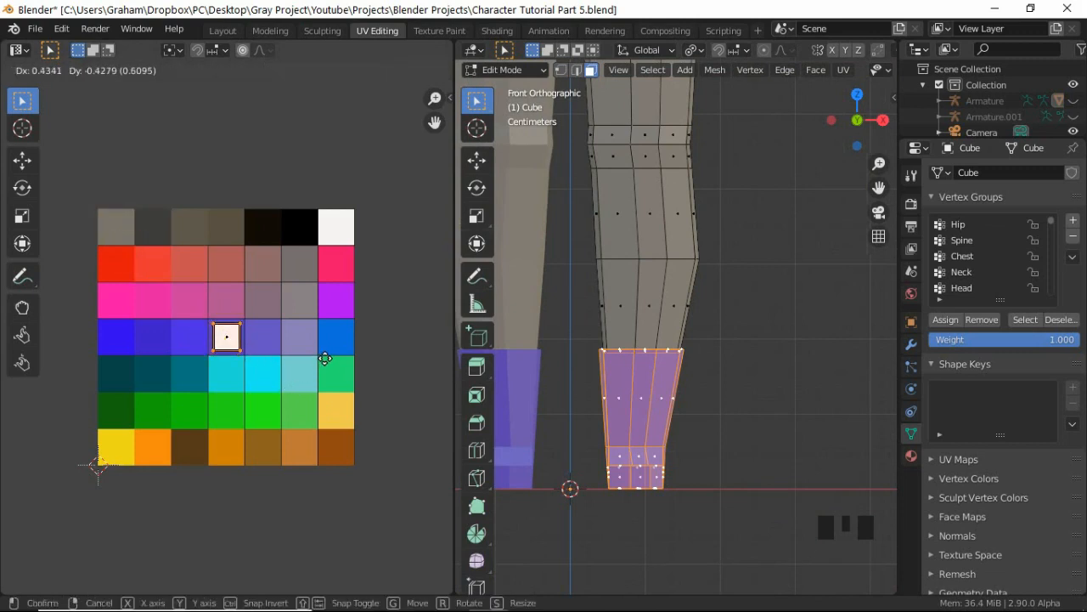
pyautogui.click(297, 358)
pyautogui.click(260, 395)
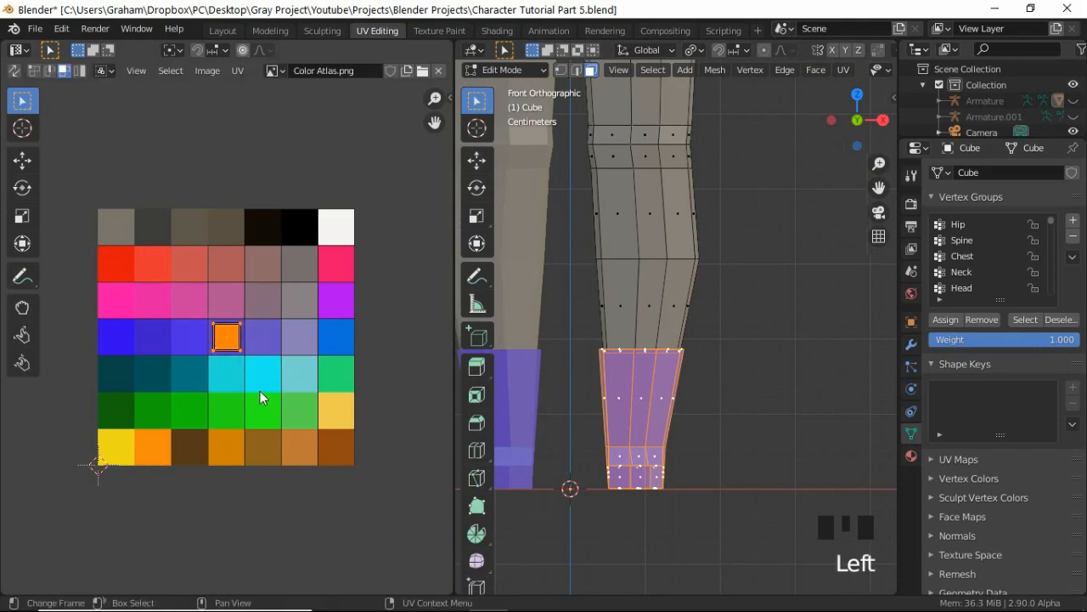
# Step: Move all the shoe UVs onto the bottom-right brown swatch of the atlas and deselect the faces
pyautogui.scroll(-7, 661, 190)
pyautogui.keyDown('shift'); pyautogui.moveTo(661, 190); pyautogui.dragTo(669, 260, button='middle'); pyautogui.keyUp('shift')
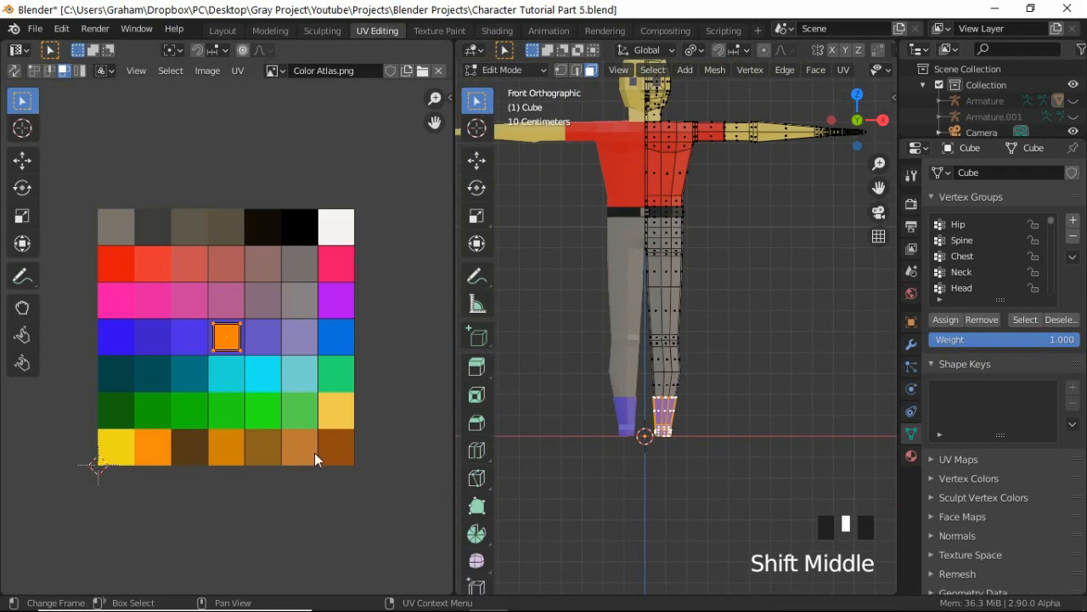
pyautogui.press('g')
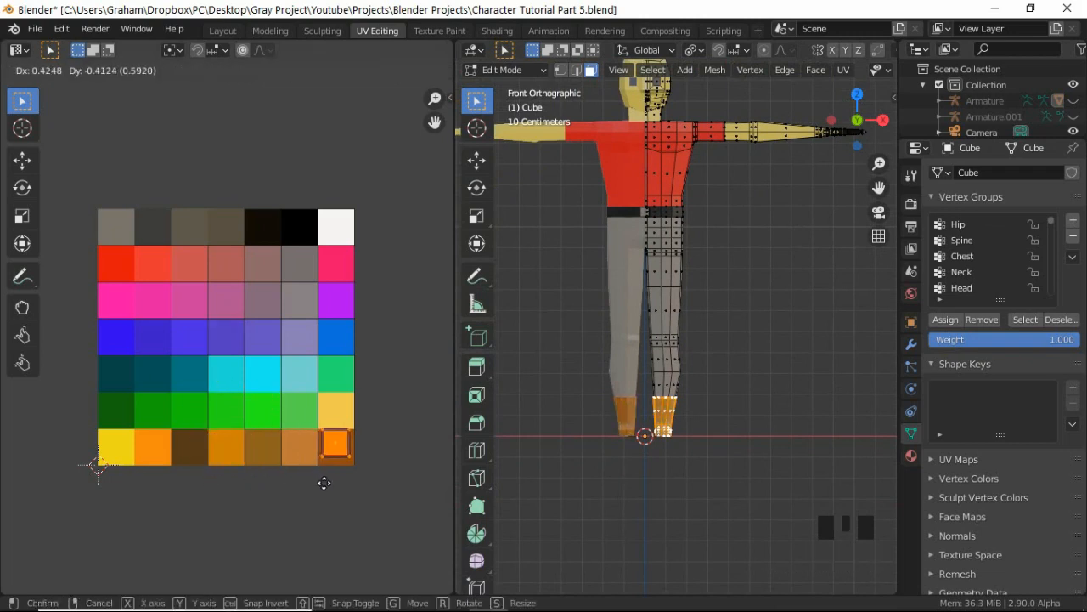
pyautogui.click(342, 495)
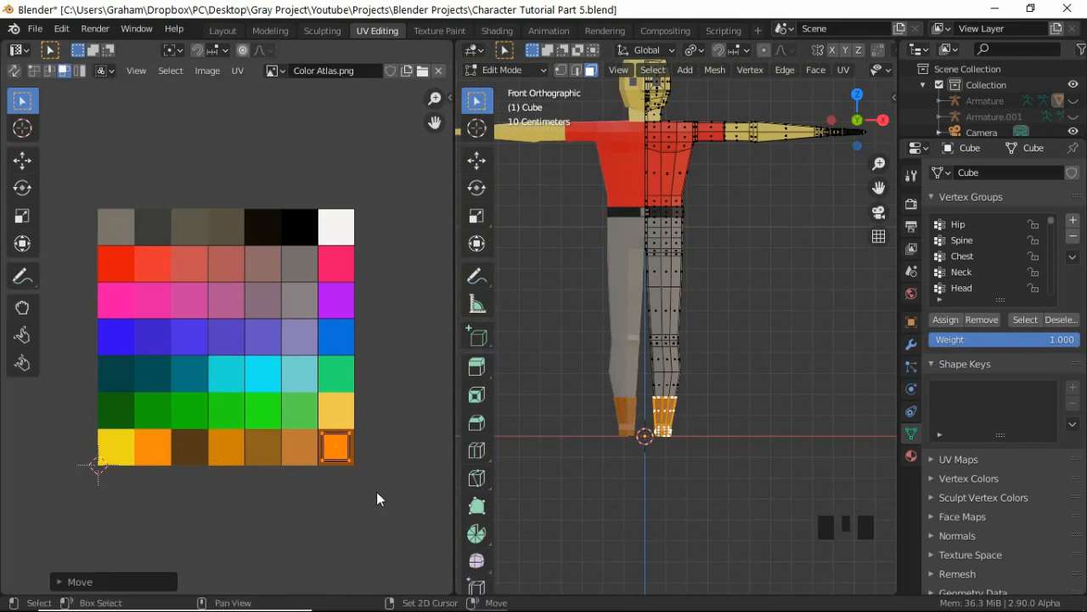
pyautogui.moveTo(612, 408); pyautogui.dragTo(654, 416, button='middle')
pyautogui.click(772, 369)
pyautogui.scroll(-2, 772, 340)
pyautogui.moveTo(772, 303); pyautogui.dragTo(723, 391, button='middle')
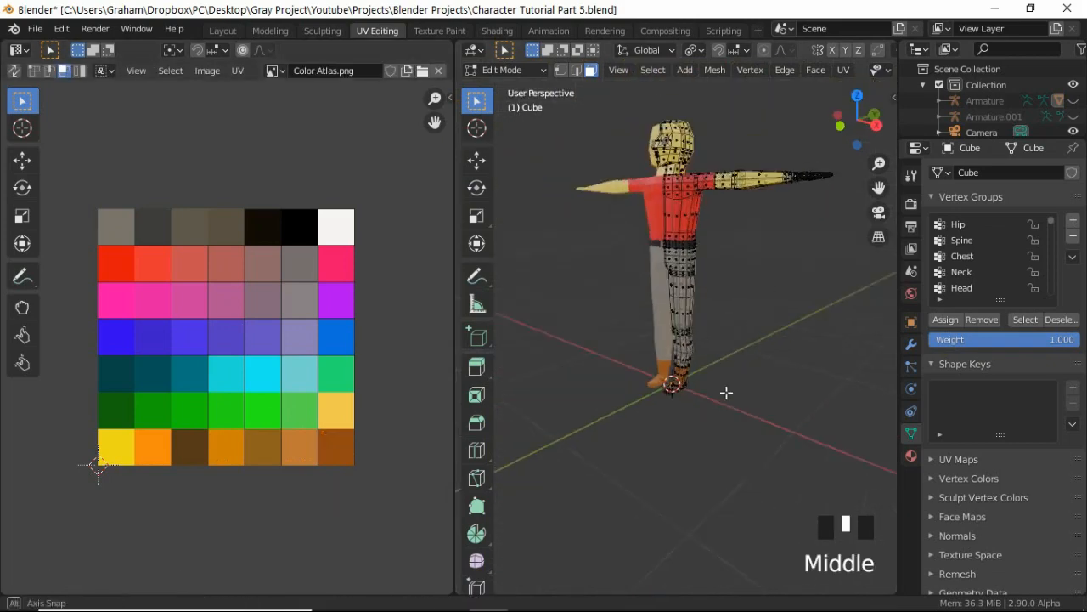
pyautogui.scroll(3, 737, 394)
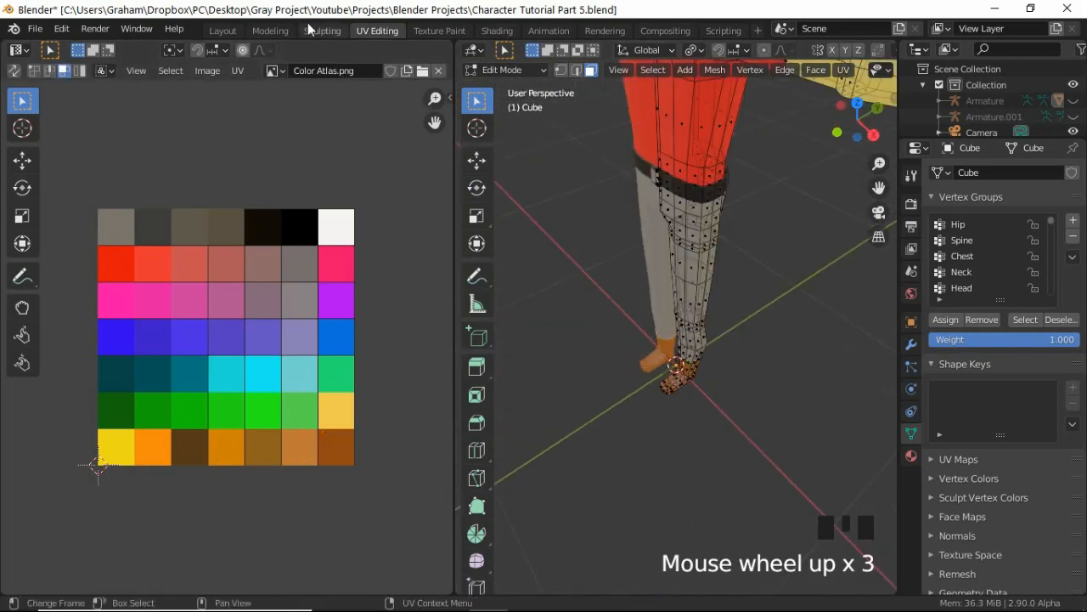
# Step: Switch to the Layout workspace and view the character in Material Preview shading from an angle
pyautogui.click(223, 30)
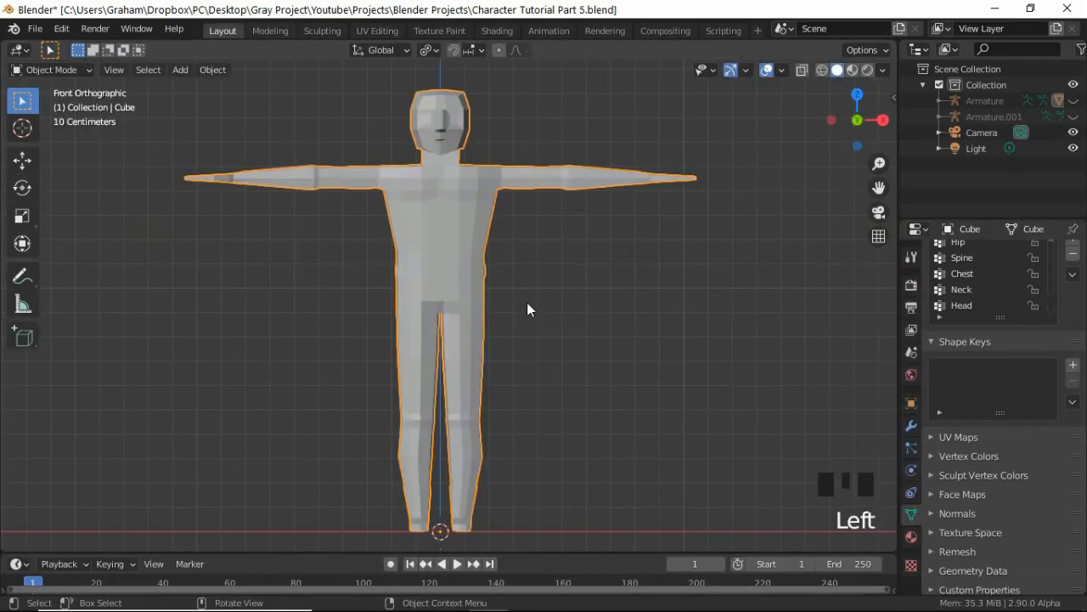
pyautogui.press('z')
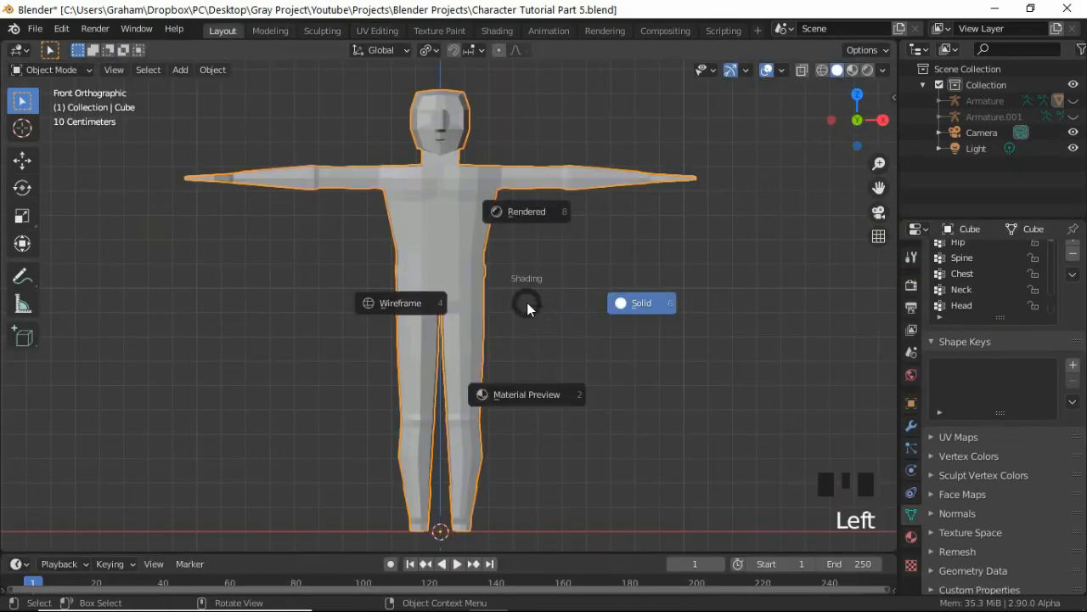
pyautogui.click(545, 386)
pyautogui.moveTo(621, 221); pyautogui.dragTo(538, 279, button='middle')
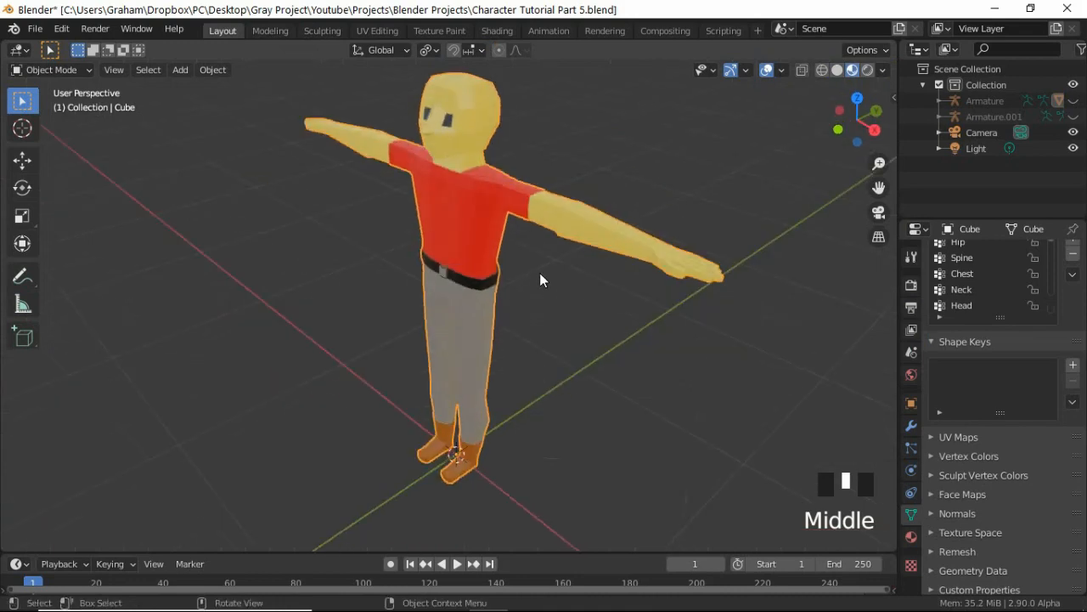
# Step: Examine the colored character from several angles and distances in Material Preview shading
pyautogui.scroll(4, 627, 367)
pyautogui.scroll(-4, 652, 327)
pyautogui.moveTo(653, 327); pyautogui.dragTo(471, 257, button='middle')
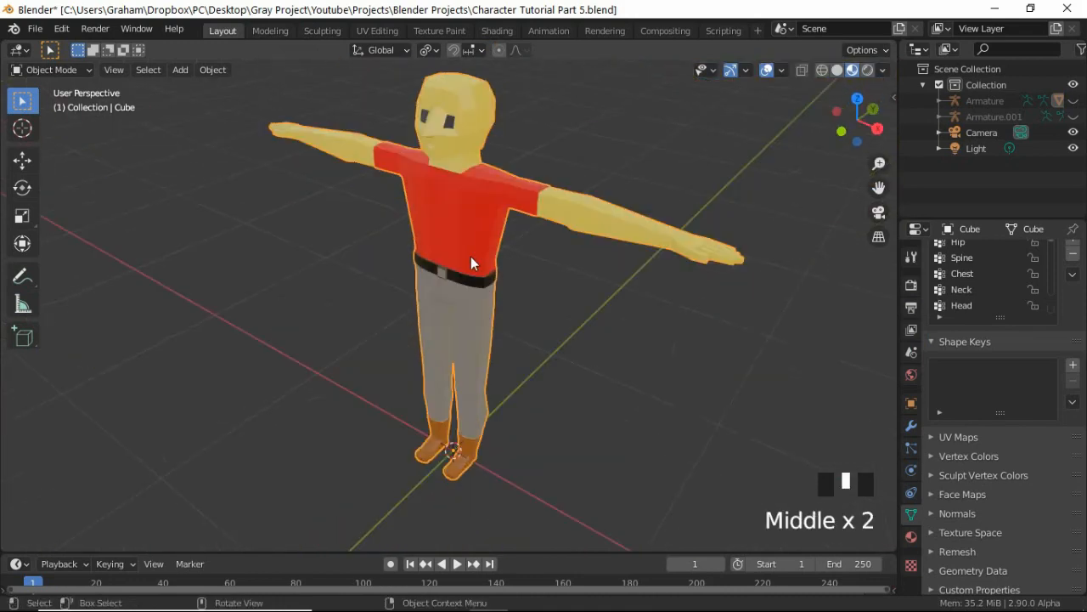
pyautogui.scroll(-2, 464, 249)
pyautogui.scroll(-2, 464, 249)
pyautogui.moveTo(484, 191); pyautogui.dragTo(455, 260, button='middle')
pyautogui.scroll(3, 454, 257)
pyautogui.scroll(-2, 485, 262)
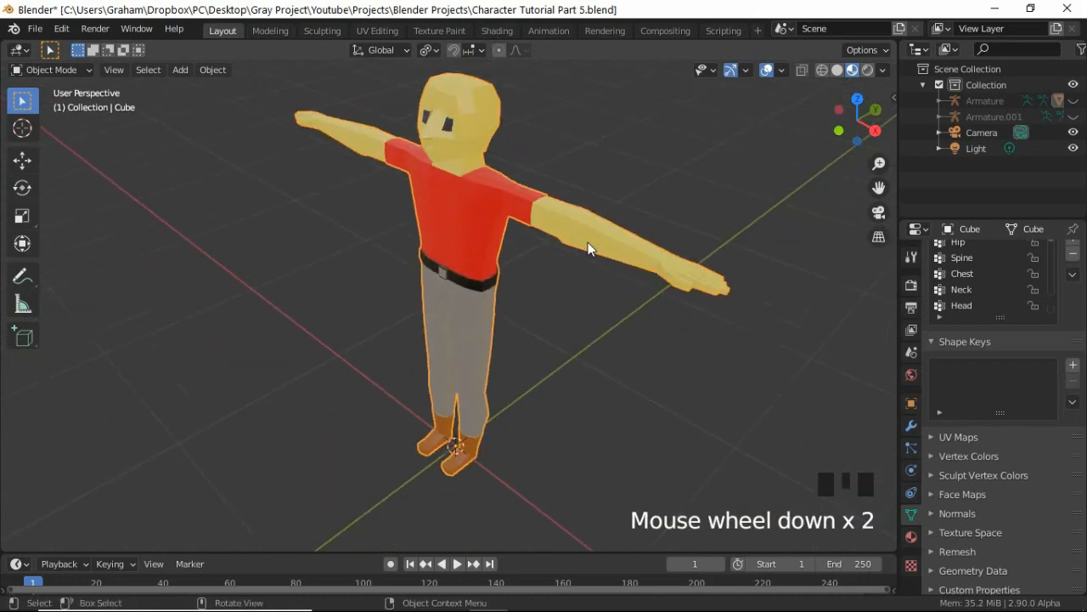
# Step: Unhide the first Armature and select it as the active object
pyautogui.click(1074, 101)
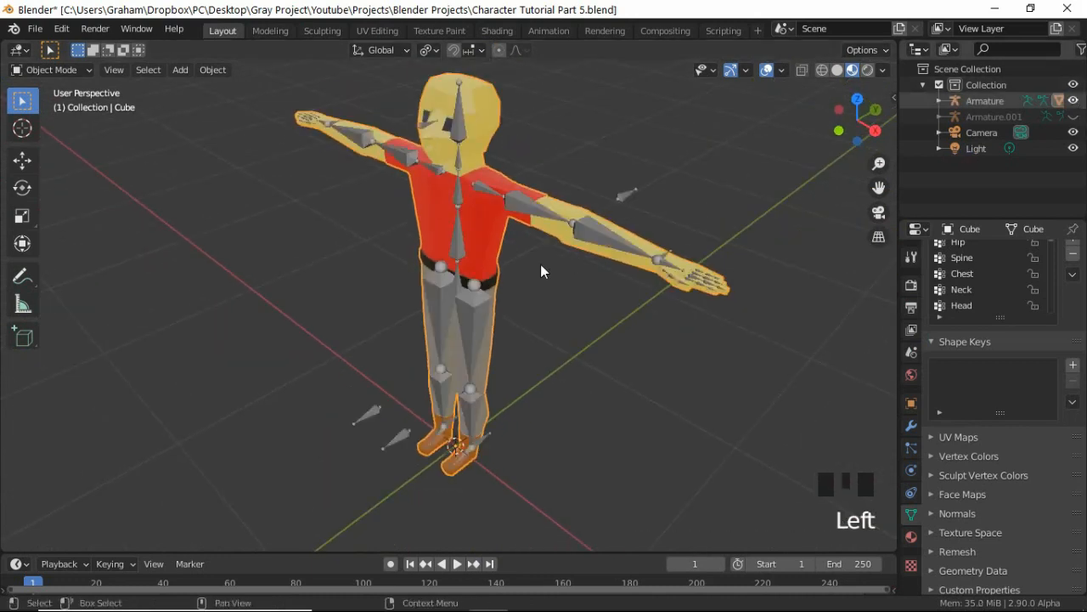
pyautogui.click(489, 329)
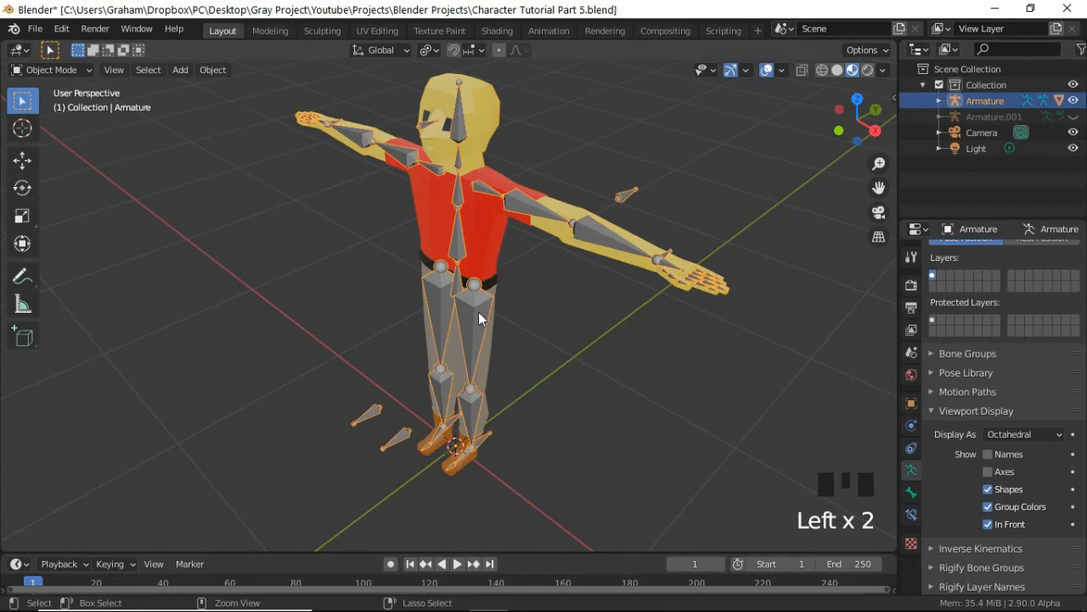
# Step: Try moving the HandIK.L bone in Pose Mode to test the arm rig, cancel the move and return to Object Mode
pyautogui.hotkey('ctrl', 'Tab')
pyautogui.moveTo(478, 318); pyautogui.dragTo(651, 290, button='middle')
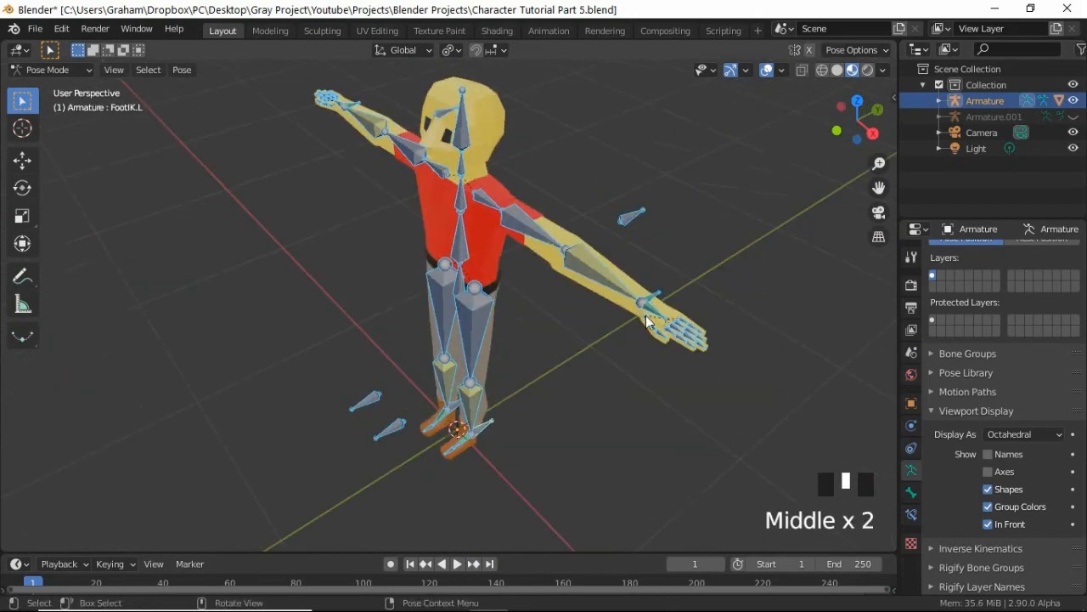
pyautogui.click(598, 370)
pyautogui.press('g')
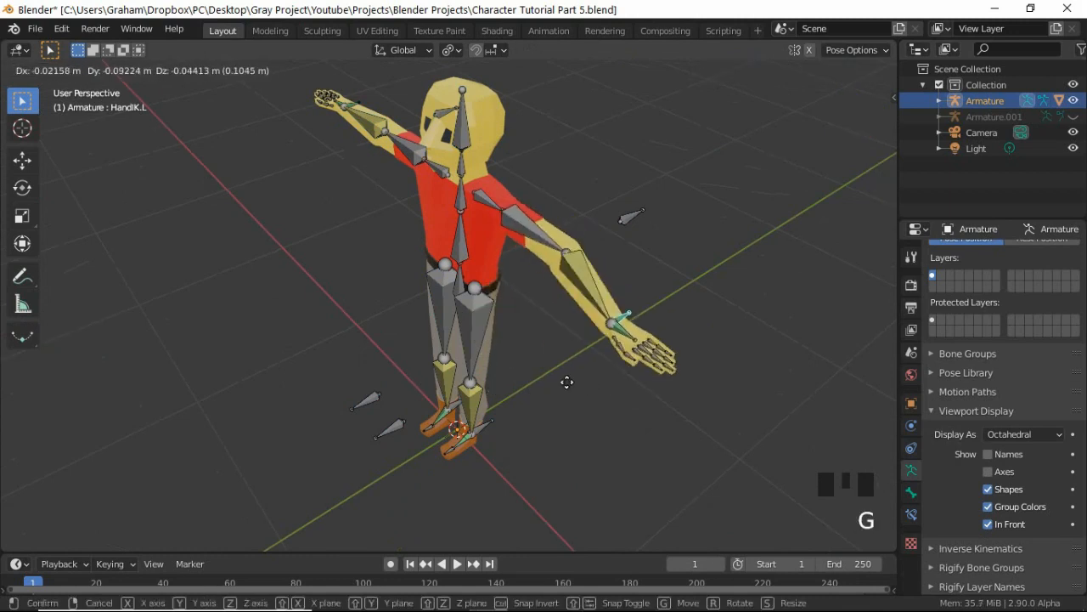
pyautogui.rightClick(586, 371)
pyautogui.click(50, 69)
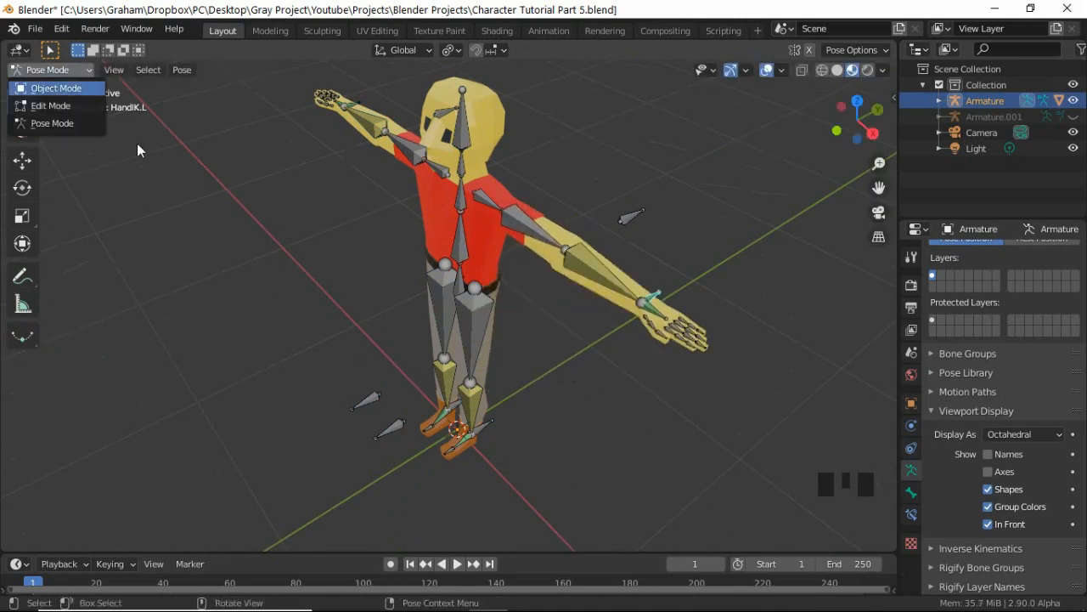
pyautogui.click(51, 88)
# Step: Box-select the character mesh together with its armature in front orthographic view
pyautogui.moveTo(391, 273); pyautogui.dragTo(444, 263, button='middle')
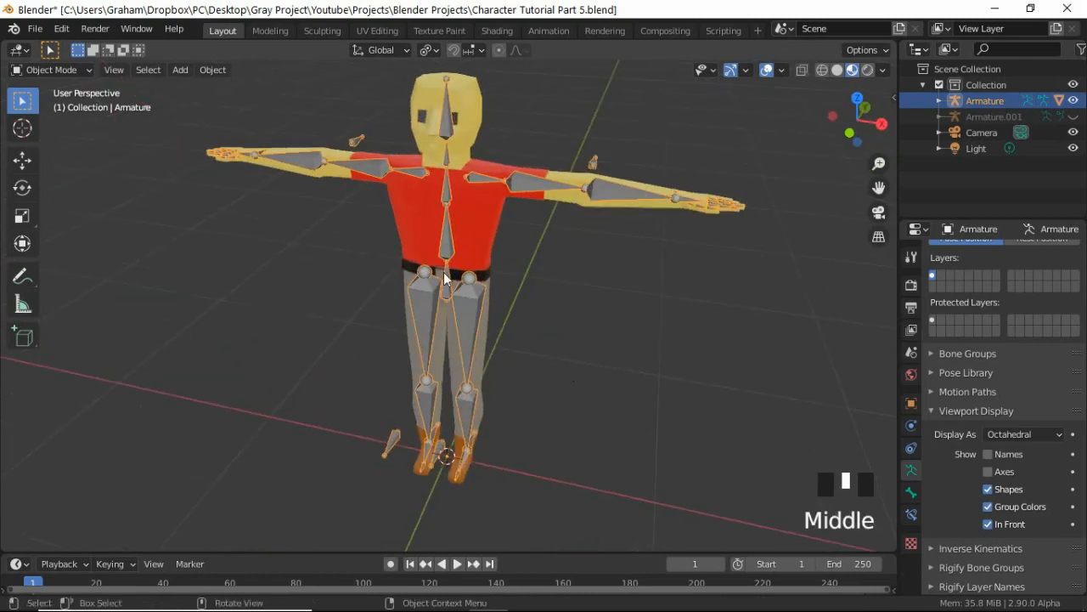
pyautogui.press('KP_1')
pyautogui.scroll(-3, 439, 269)
pyautogui.keyDown('shift'); pyautogui.moveTo(438, 333); pyautogui.dragTo(454, 293, button='middle'); pyautogui.keyUp('shift')
pyautogui.scroll(1, 463, 294)
pyautogui.scroll(3, 454, 293)
pyautogui.scroll(-2, 454, 293)
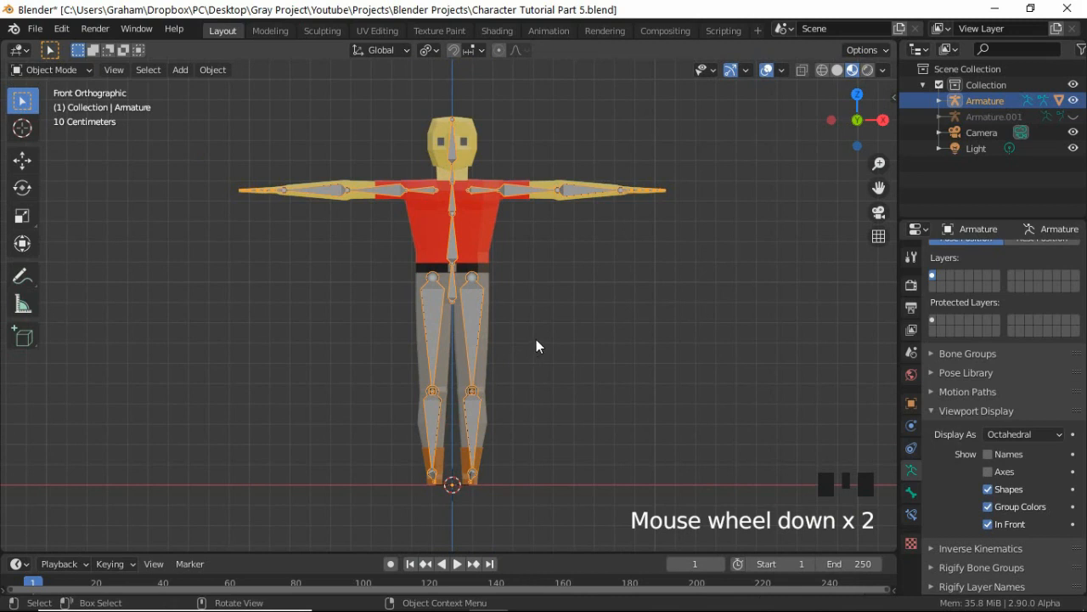
pyautogui.moveTo(231, 101); pyautogui.dragTo(707, 507)
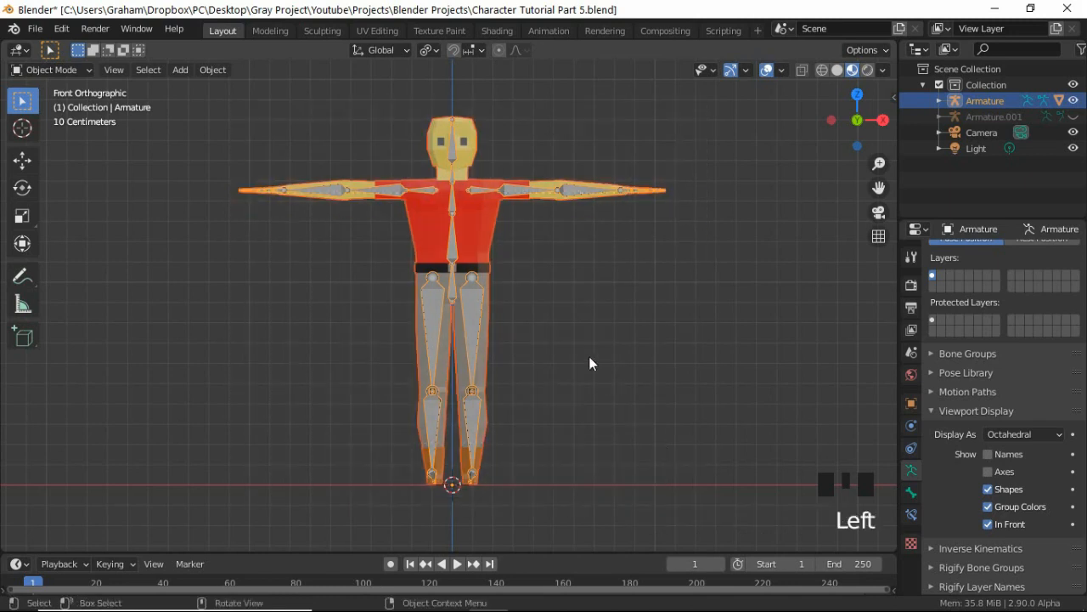
# Step: Examine the selected character and armature from several angles and return to the front orthographic view
pyautogui.moveTo(612, 332); pyautogui.dragTo(532, 322, button='middle')
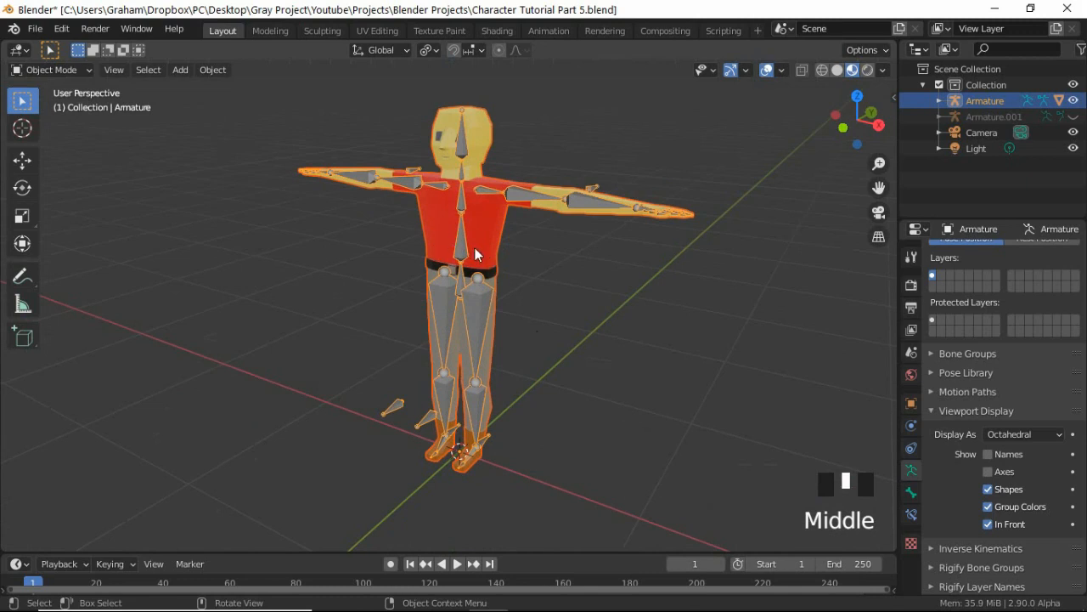
pyautogui.moveTo(545, 259); pyautogui.dragTo(497, 286, button='middle')
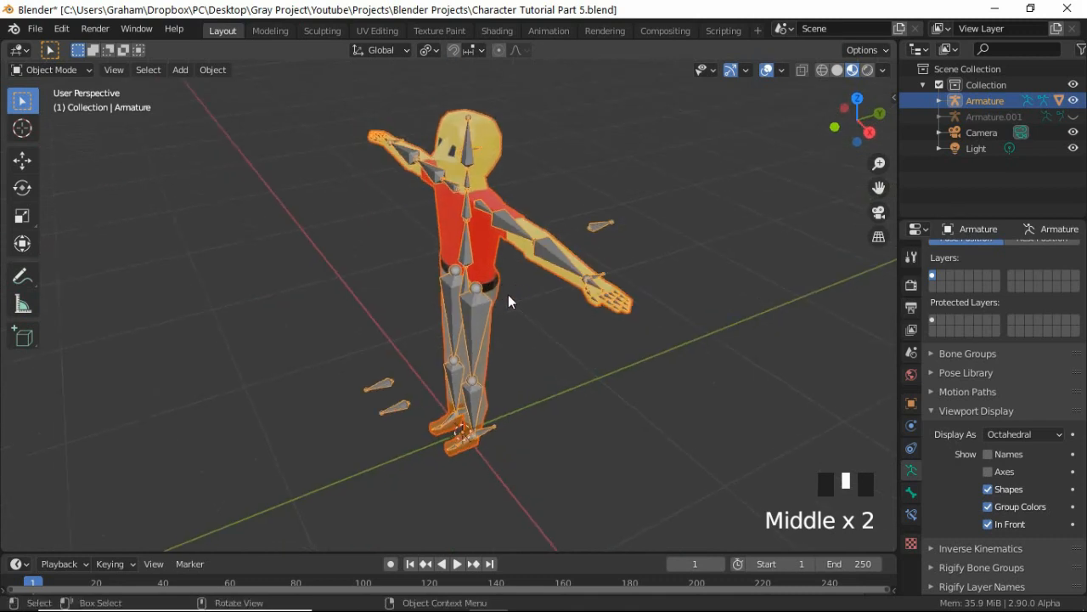
pyautogui.moveTo(575, 320); pyautogui.dragTo(371, 141, button='middle')
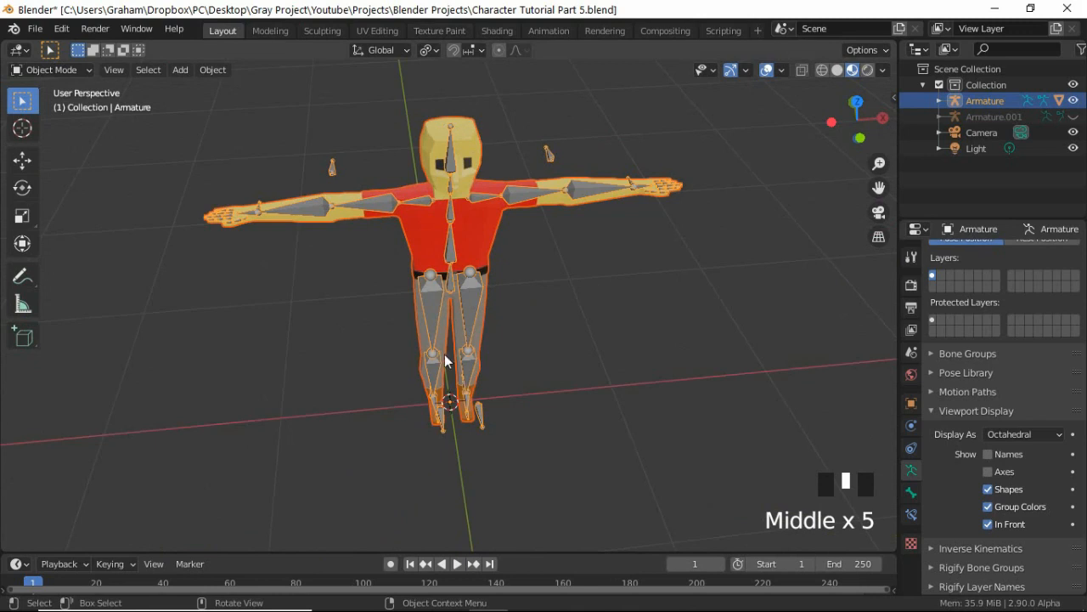
pyautogui.moveTo(444, 354)
pyautogui.mouseDown(button='middle')
pyautogui.moveTo(448, 325)
pyautogui.moveTo(451, 348)
pyautogui.mouseUp(button='middle')
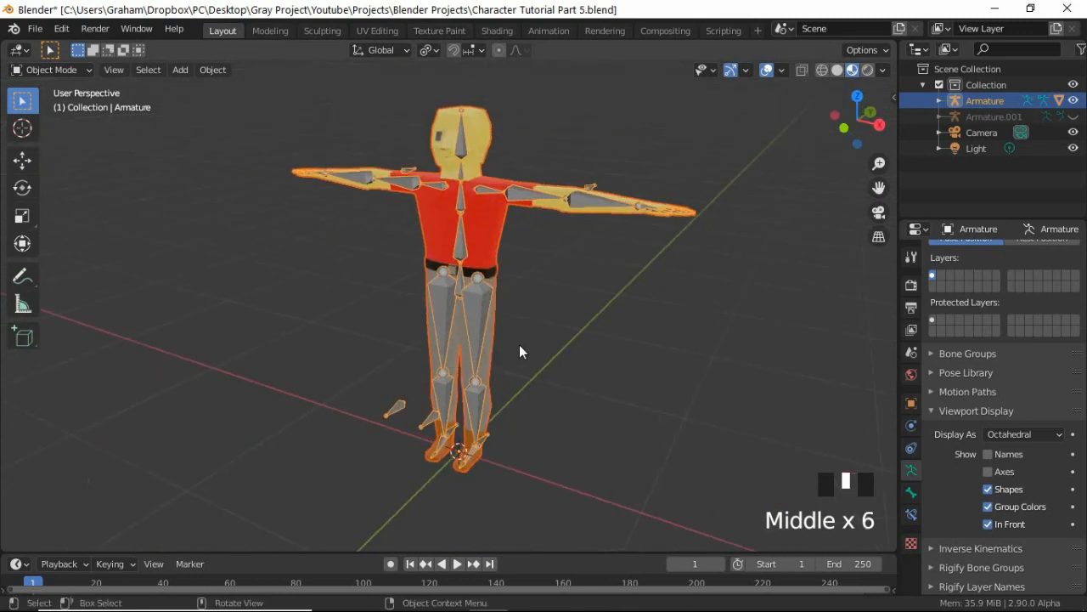
pyautogui.moveTo(532, 344); pyautogui.dragTo(470, 377, button='middle')
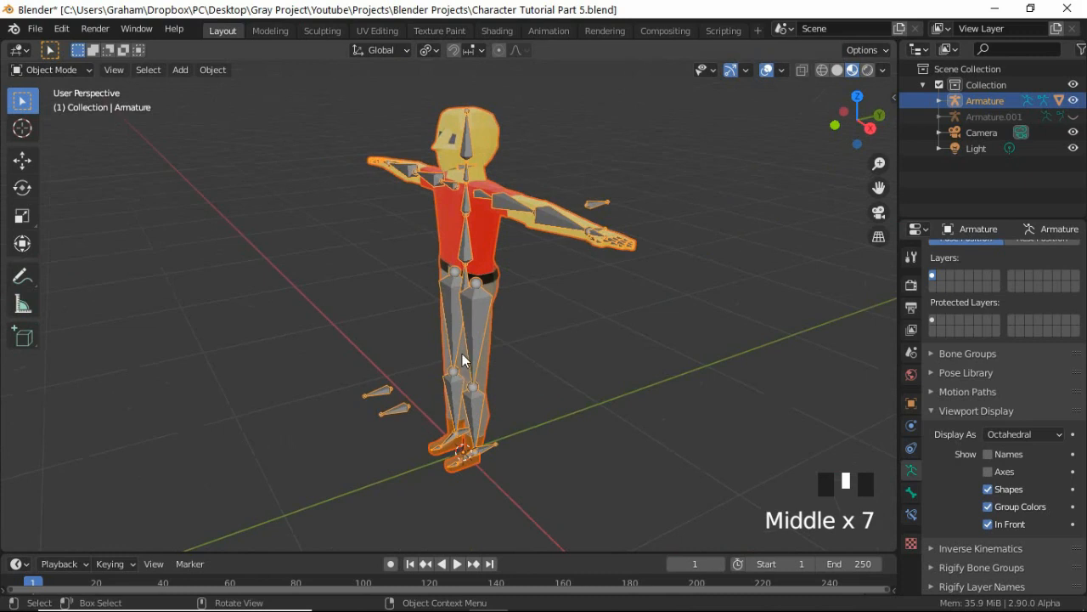
pyautogui.moveTo(462, 353); pyautogui.dragTo(485, 373, button='middle')
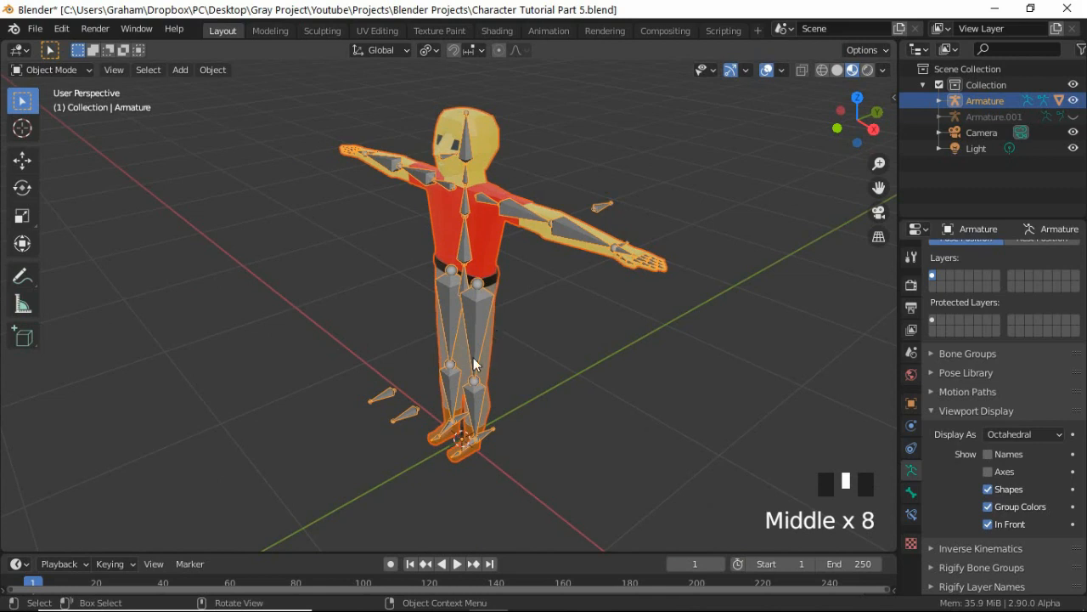
pyautogui.moveTo(496, 332); pyautogui.dragTo(511, 336, button='middle')
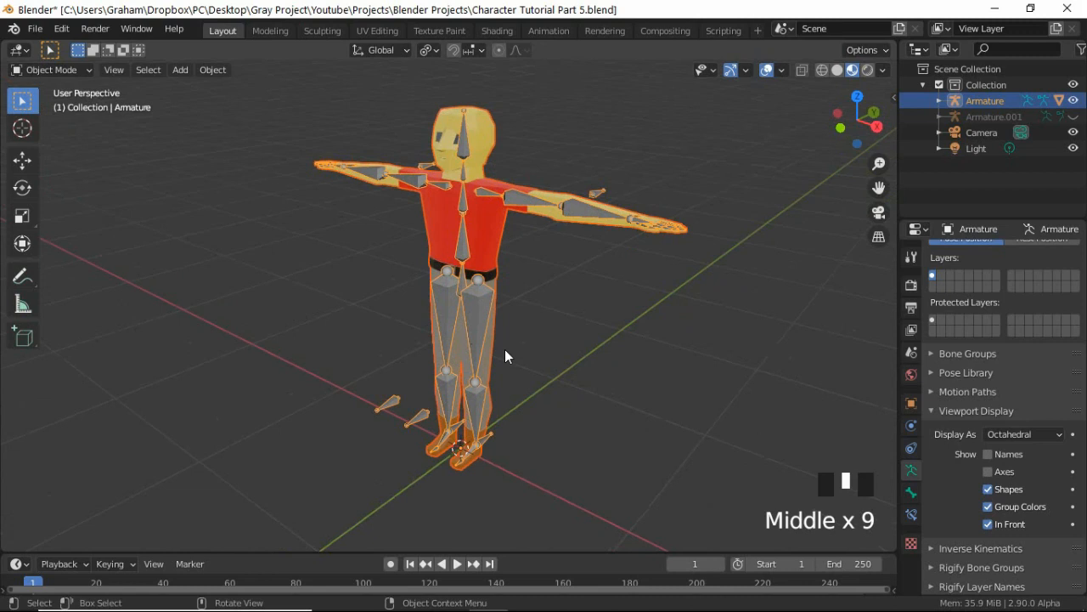
pyautogui.moveTo(474, 323); pyautogui.dragTo(561, 314, button='middle')
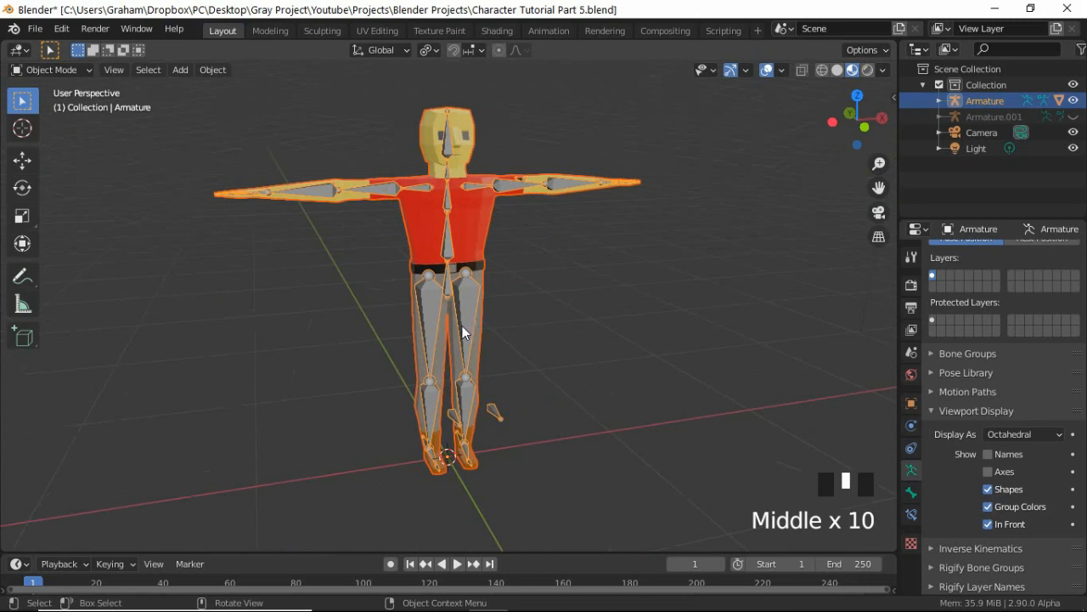
pyautogui.moveTo(437, 337); pyautogui.dragTo(488, 340, button='middle')
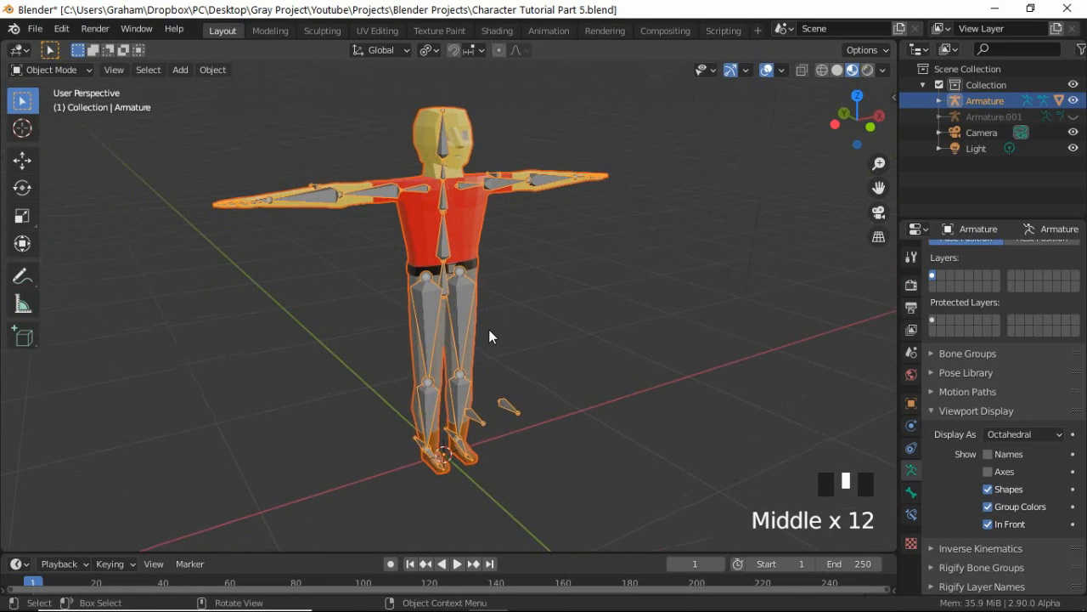
pyautogui.press('KP_1')
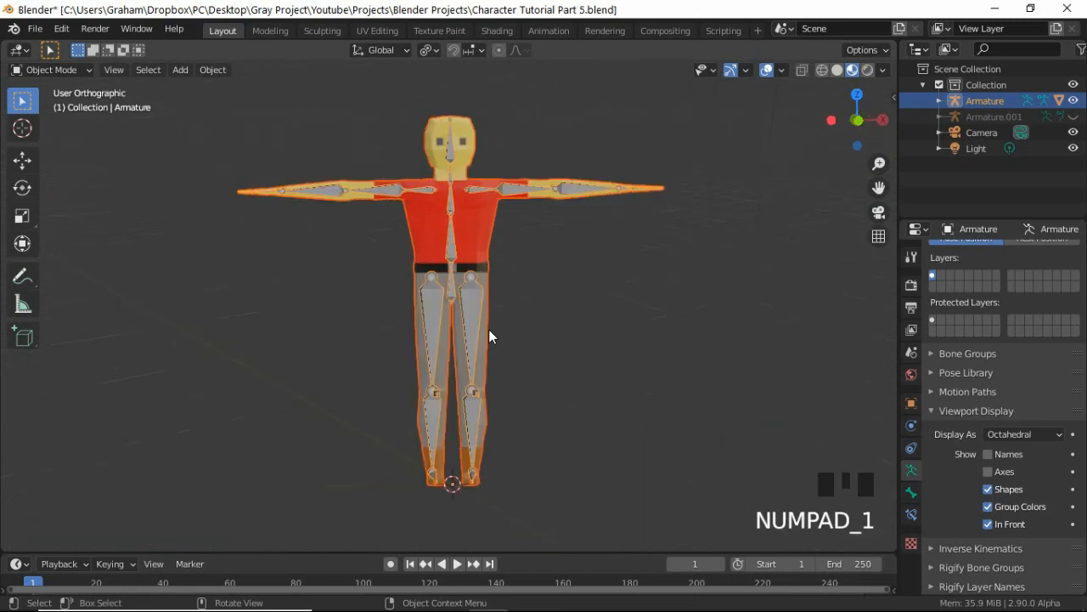